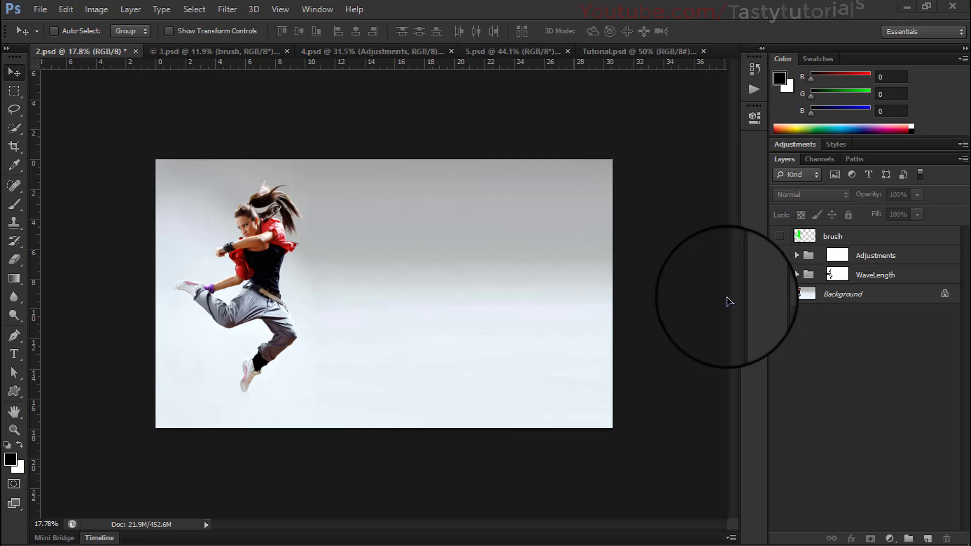
{"action": "left_click_drag", "start_coordinate": [740, 298], "coordinate": [741, 297]}
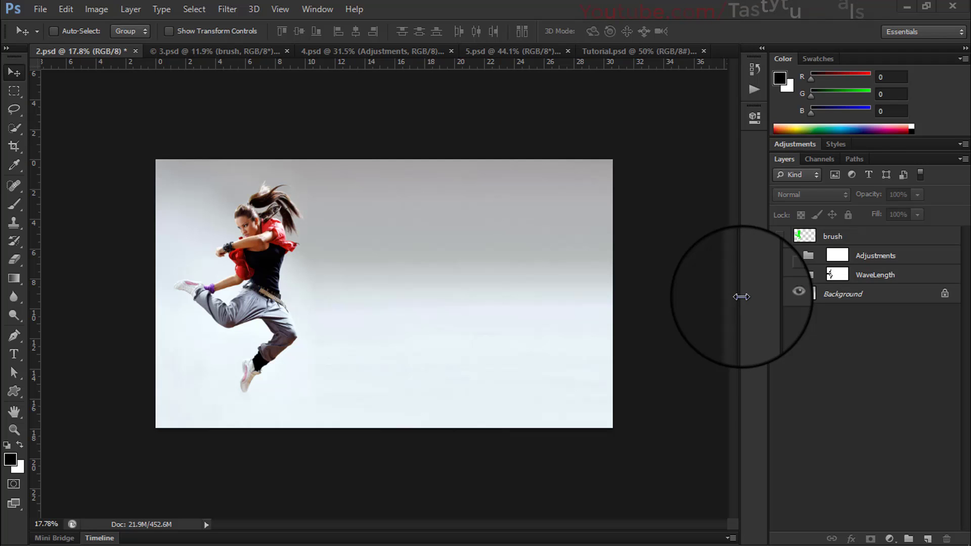
{"action": "left_click", "coordinate": [752, 219]}
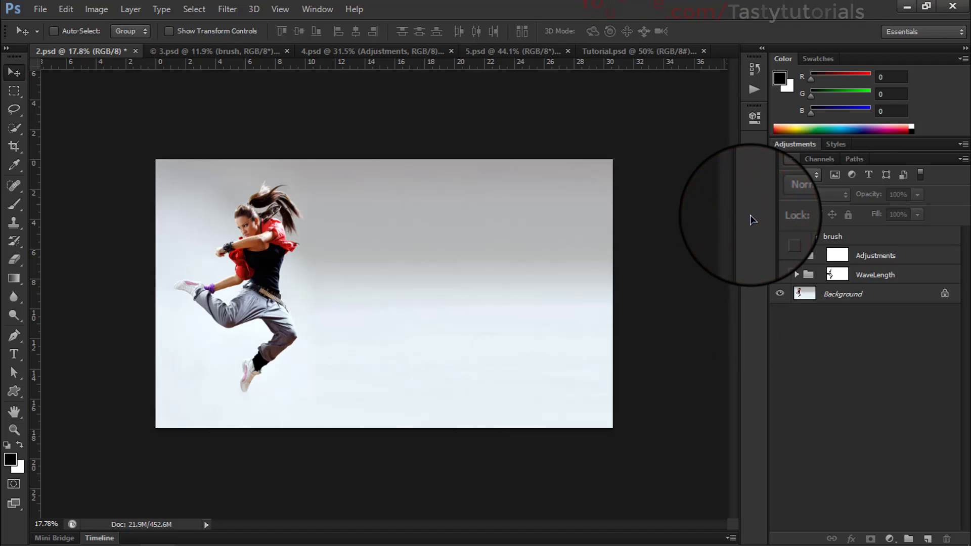
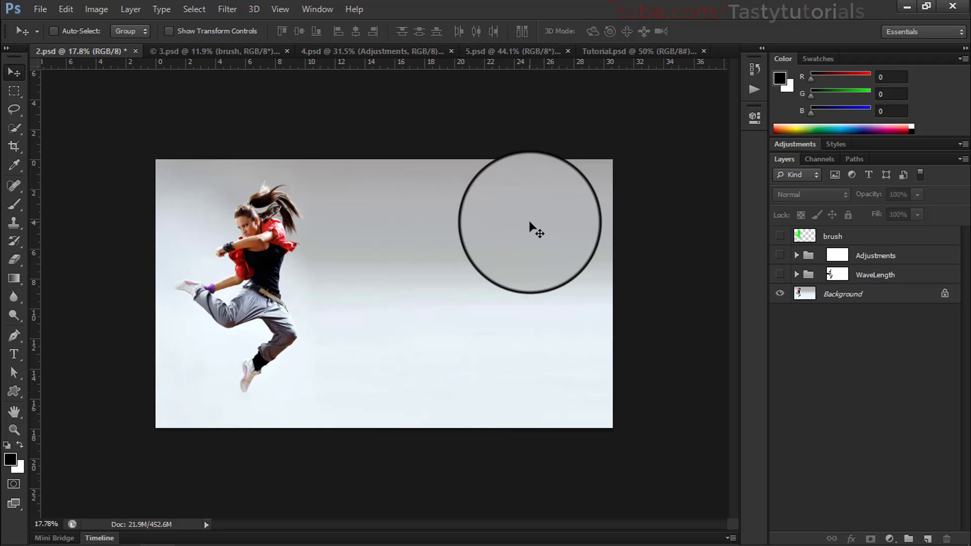
Step: Preview the brush layer in 2.psd, hide it again, and make the WaveLength group visible
{"action": "scroll", "coordinate": [305, 238], "scroll_direction": "up", "scroll_amount": 1}
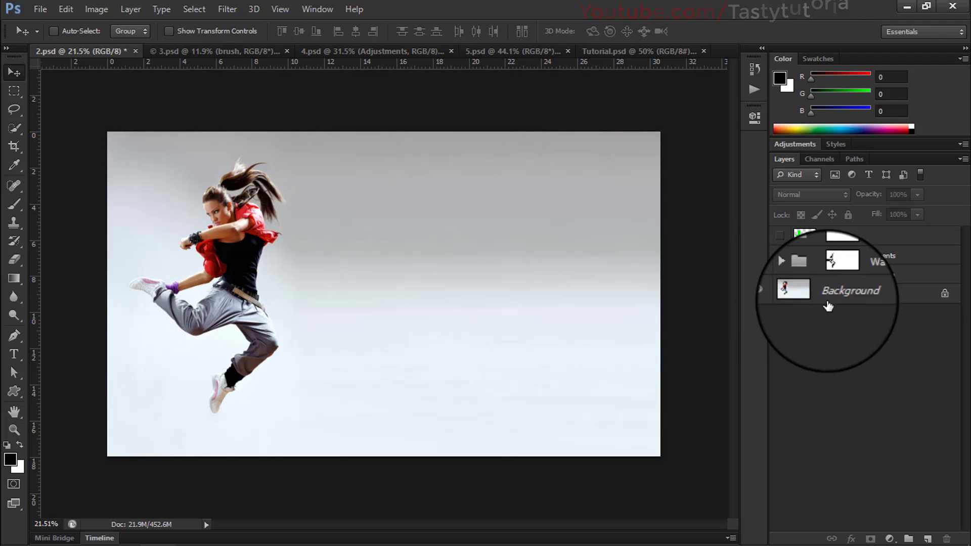
{"action": "left_click", "coordinate": [780, 237]}
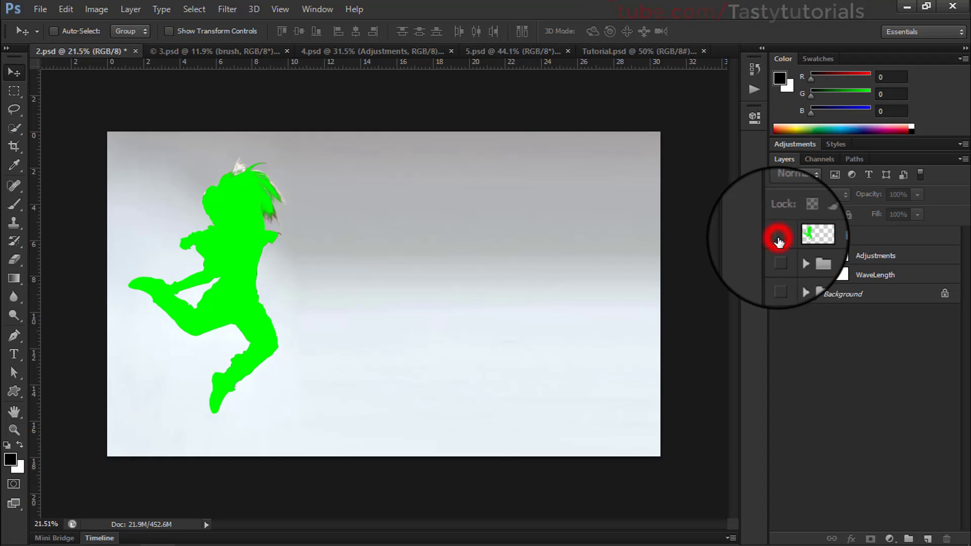
{"action": "left_click", "coordinate": [778, 241]}
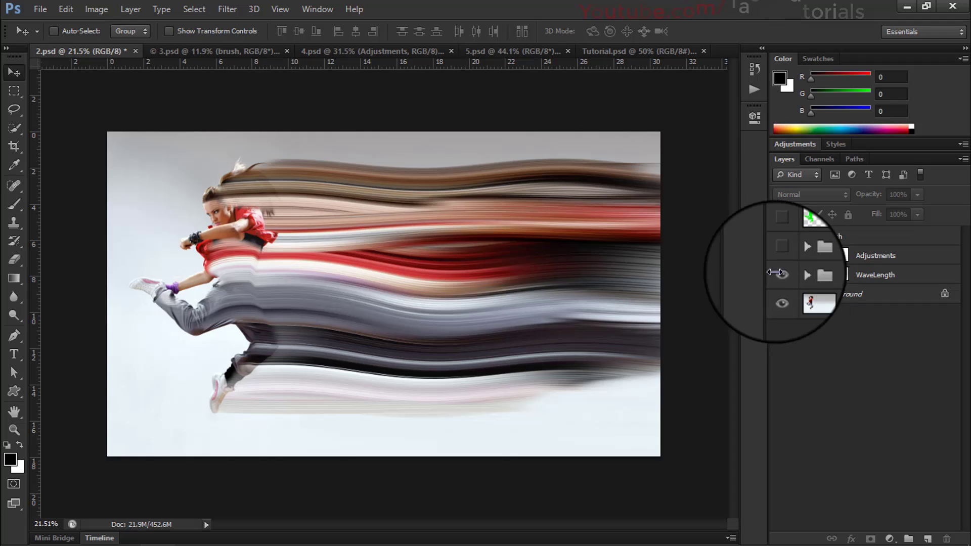
{"action": "scroll", "coordinate": [426, 275], "scroll_direction": "up", "scroll_amount": 3}
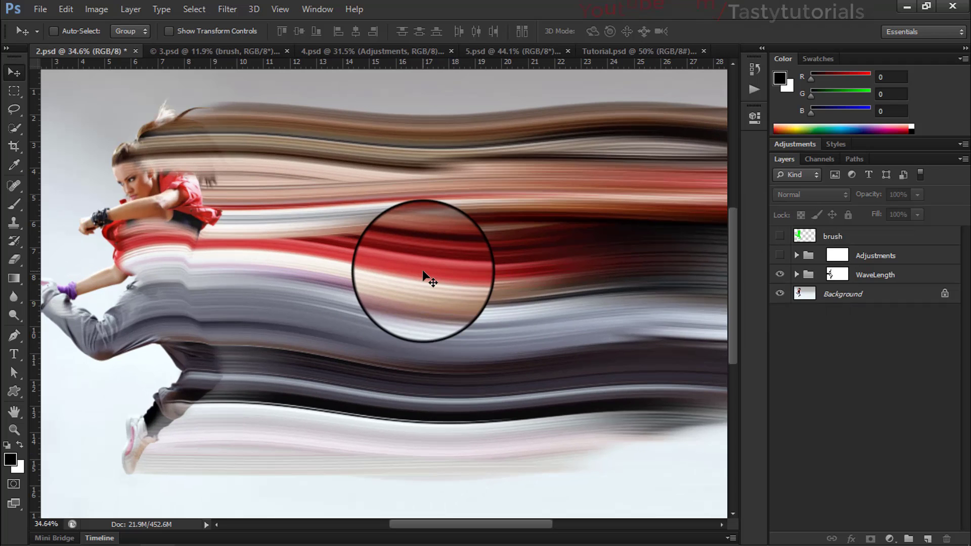
Step: Select the Adjustments group, make it visible, and expand it to list its adjustments and color options
{"action": "left_click", "coordinate": [866, 253]}
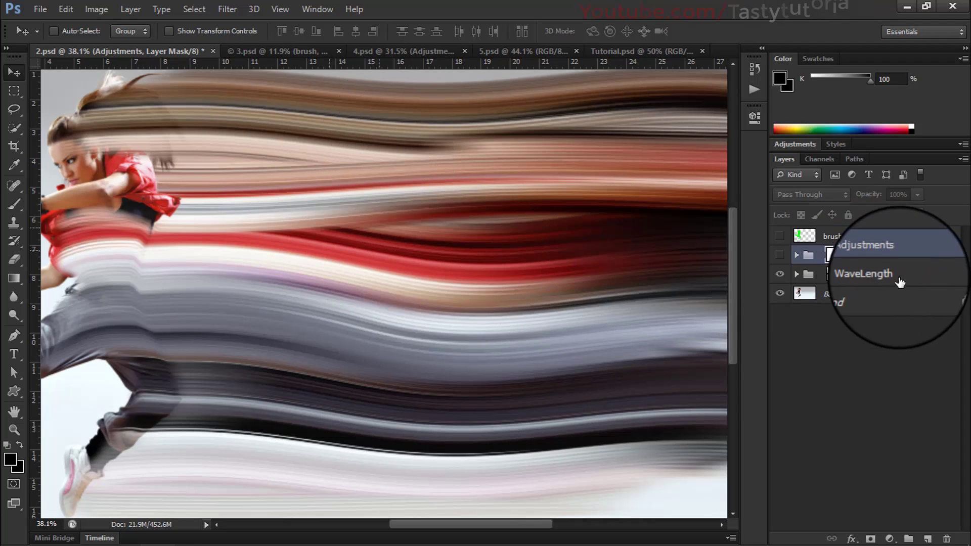
{"action": "left_click", "coordinate": [889, 262]}
{"action": "scroll", "coordinate": [571, 245], "scroll_direction": "down", "scroll_amount": 2}
{"action": "scroll", "coordinate": [572, 246], "scroll_direction": "down", "scroll_amount": 2}
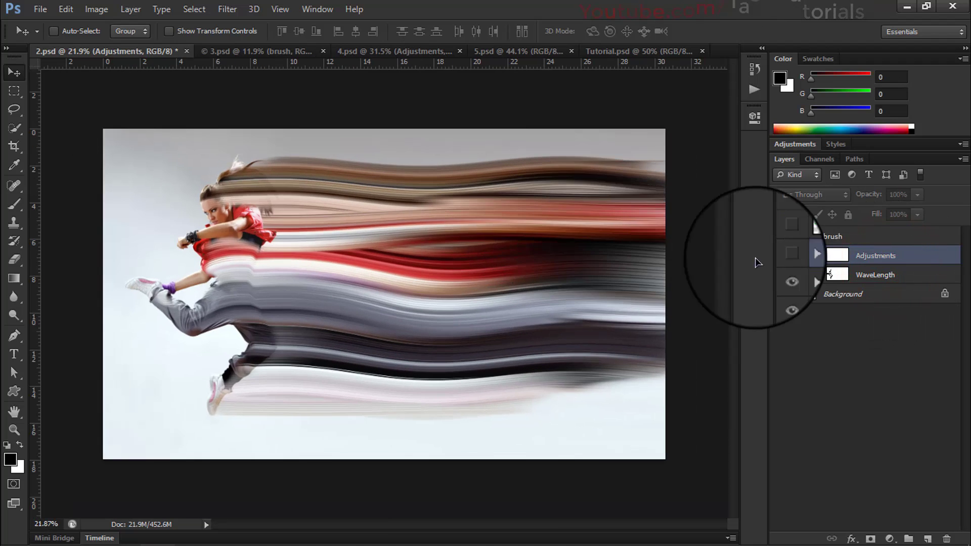
{"action": "left_click", "coordinate": [795, 256]}
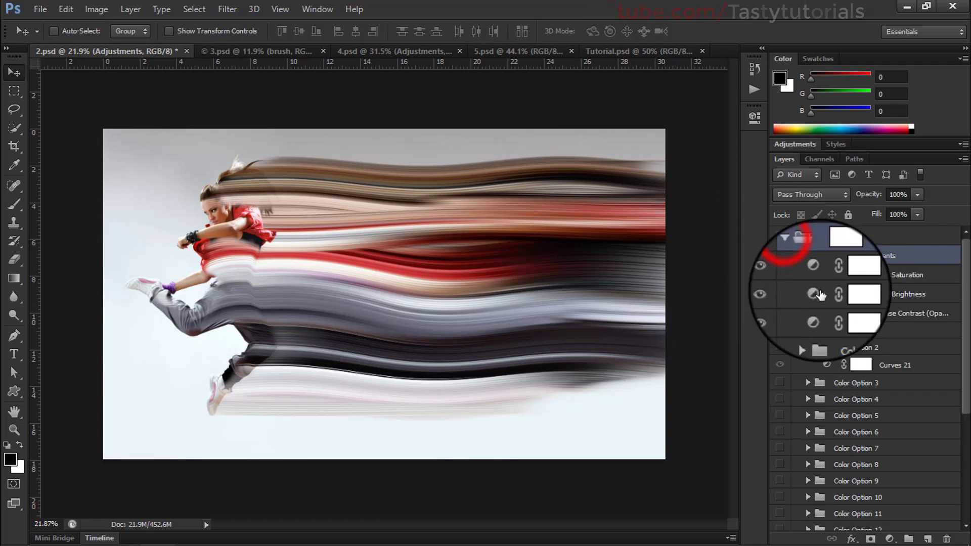
Step: Make Color Options 1 through 5 visible in the Adjustments group and collapse the Color Option 2 folder
{"action": "scroll", "coordinate": [820, 295], "scroll_direction": "down", "scroll_amount": 3}
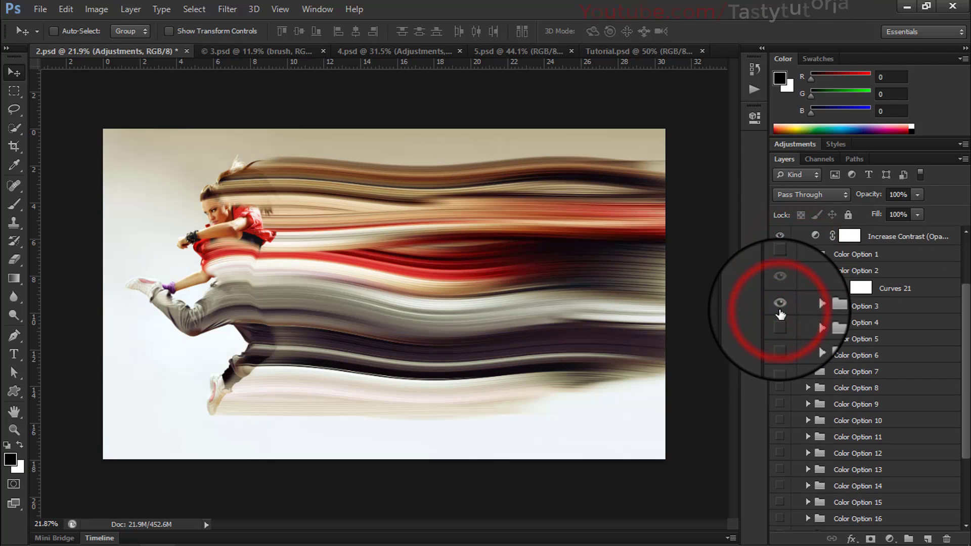
{"action": "left_click", "coordinate": [779, 323]}
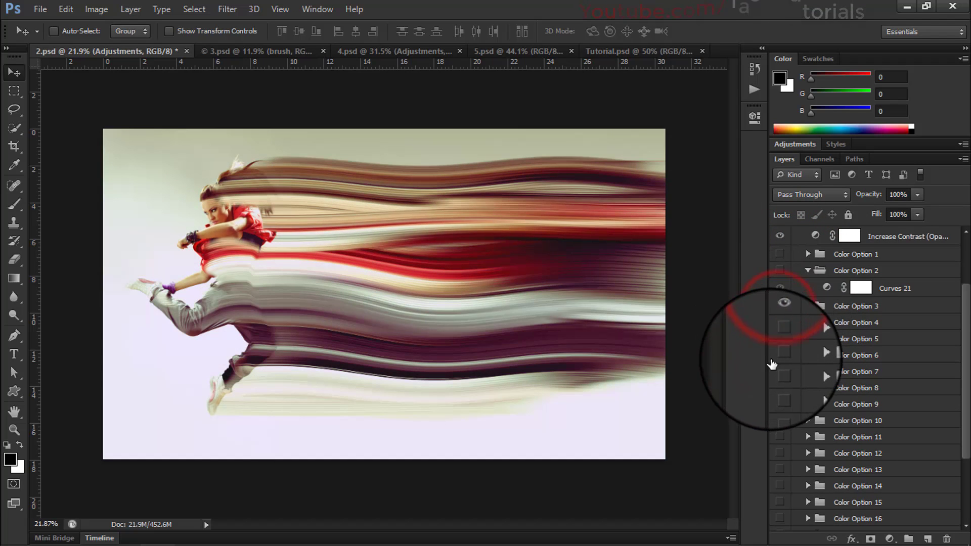
{"action": "left_click", "coordinate": [772, 341]}
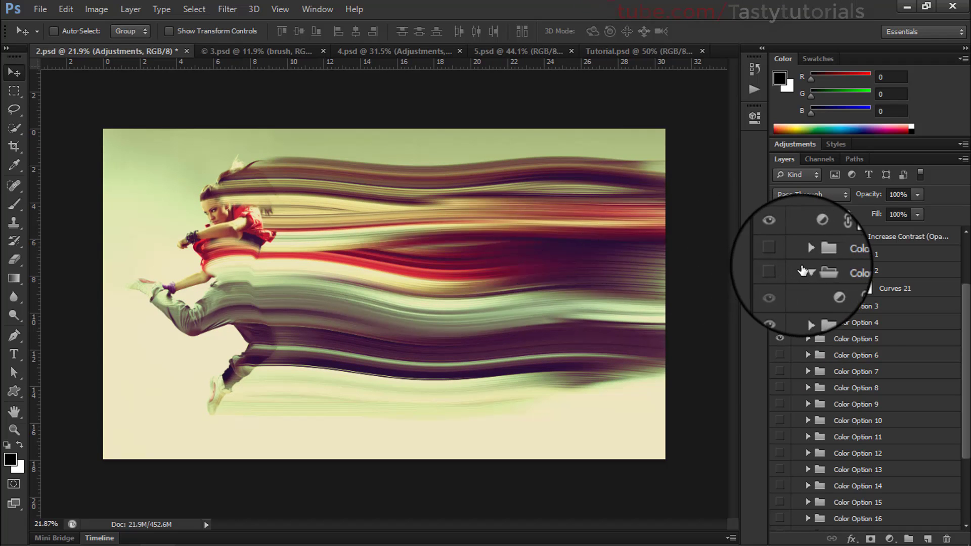
{"action": "left_click", "coordinate": [778, 255]}
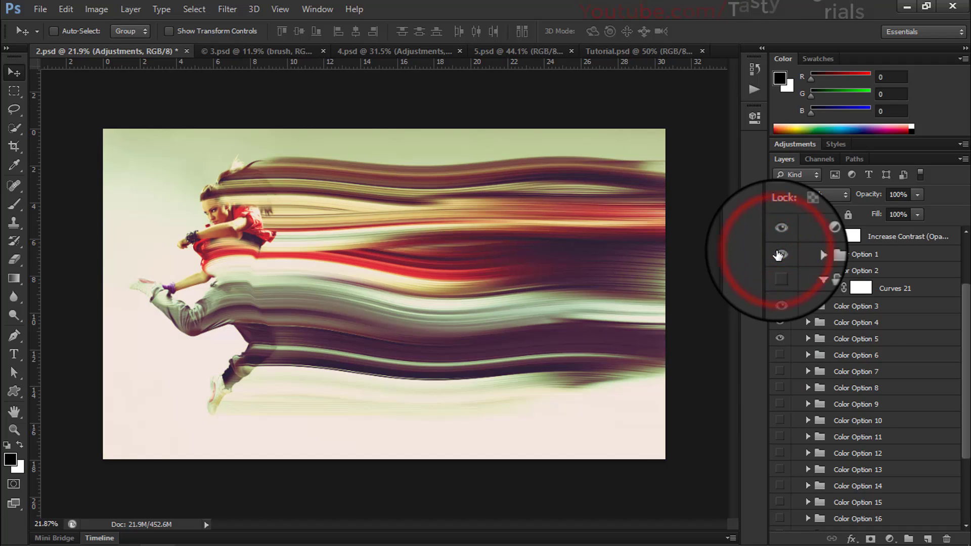
{"action": "left_click", "coordinate": [808, 273]}
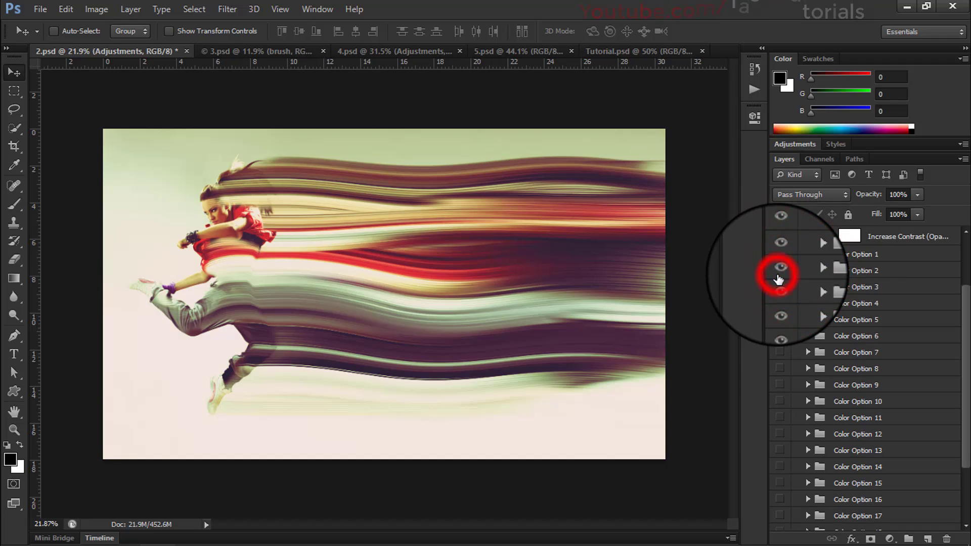
{"action": "left_click", "coordinate": [777, 276]}
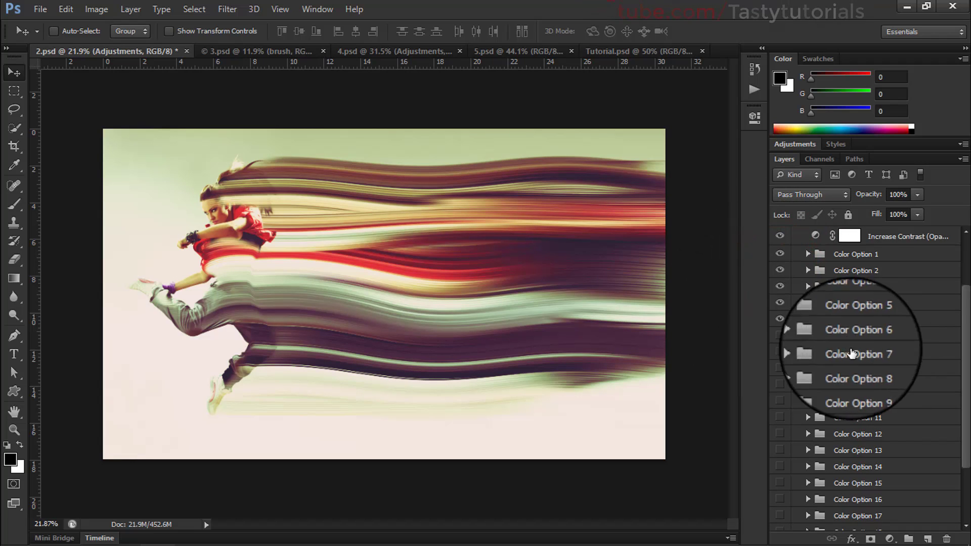
Step: Save 2.psd and switch to the 3.psd document
{"action": "left_click", "coordinate": [40, 9]}
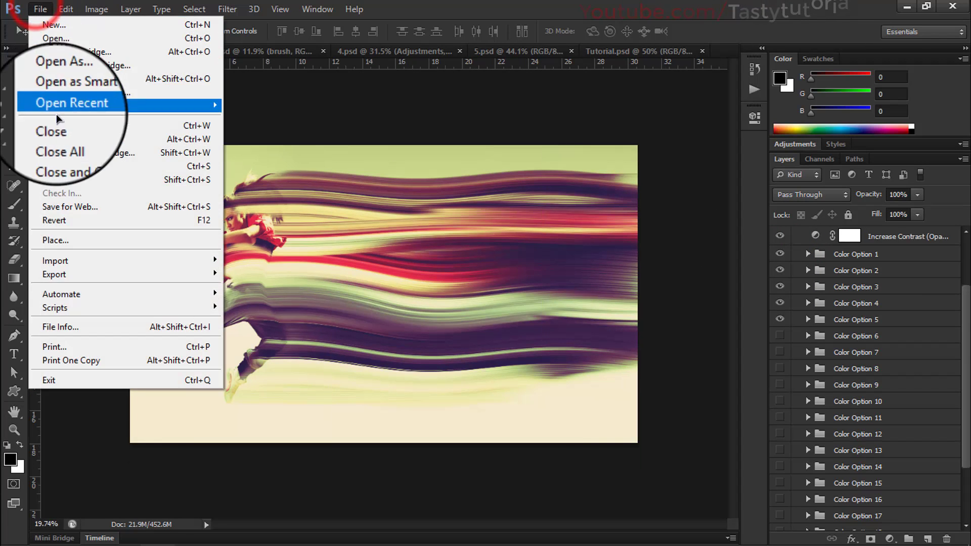
{"action": "left_click", "coordinate": [64, 163]}
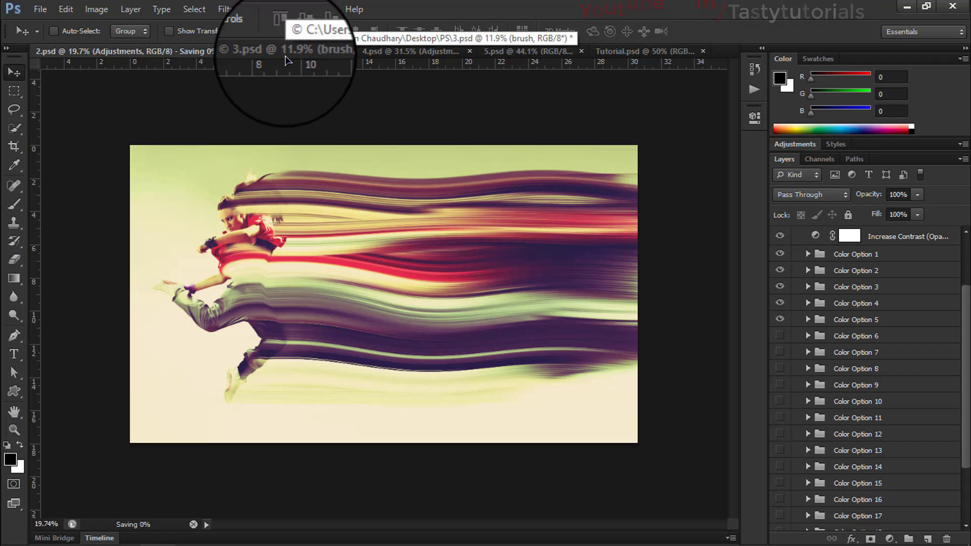
{"action": "left_click", "coordinate": [286, 51]}
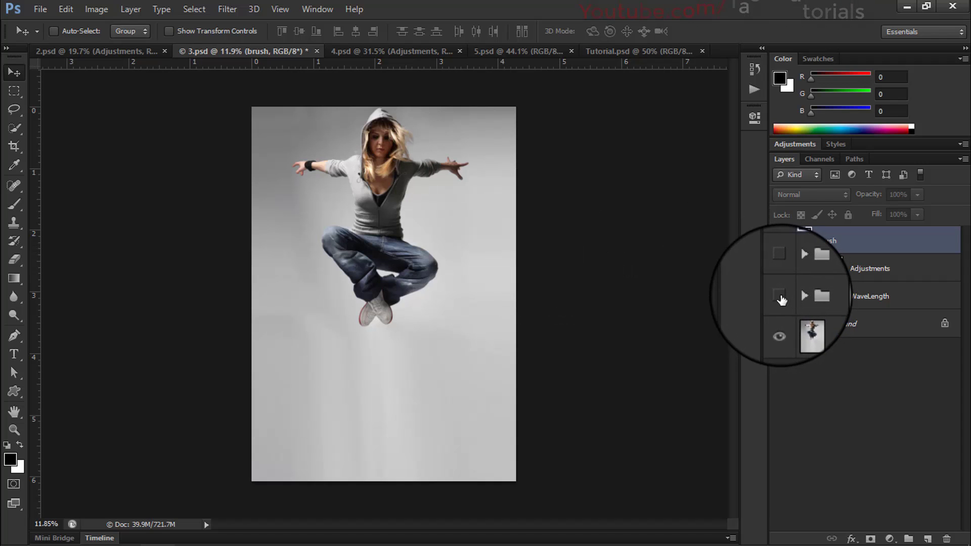
Step: Preview the brush layer in 3.psd, hide it again, and make the WaveLength and Adjustments groups visible
{"action": "left_click", "coordinate": [779, 240]}
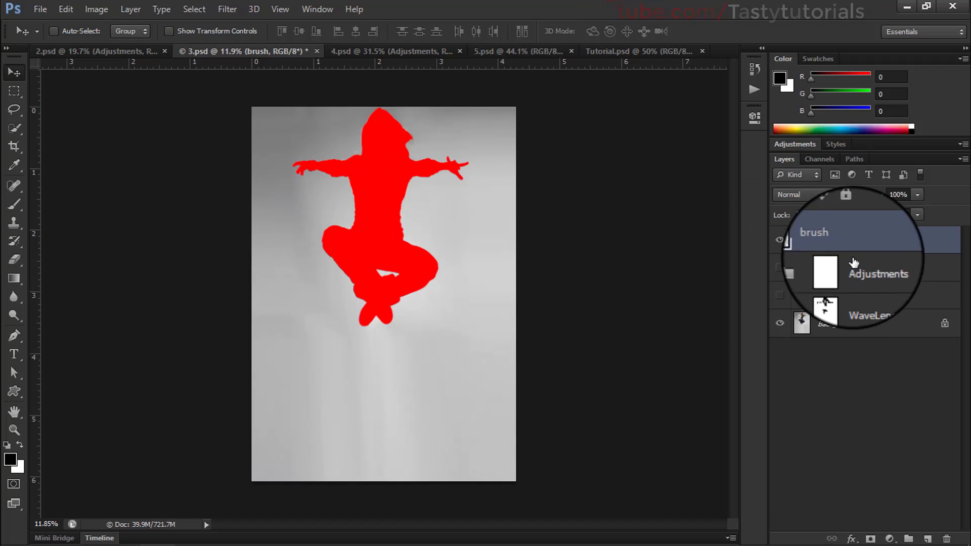
{"action": "left_click", "coordinate": [779, 241]}
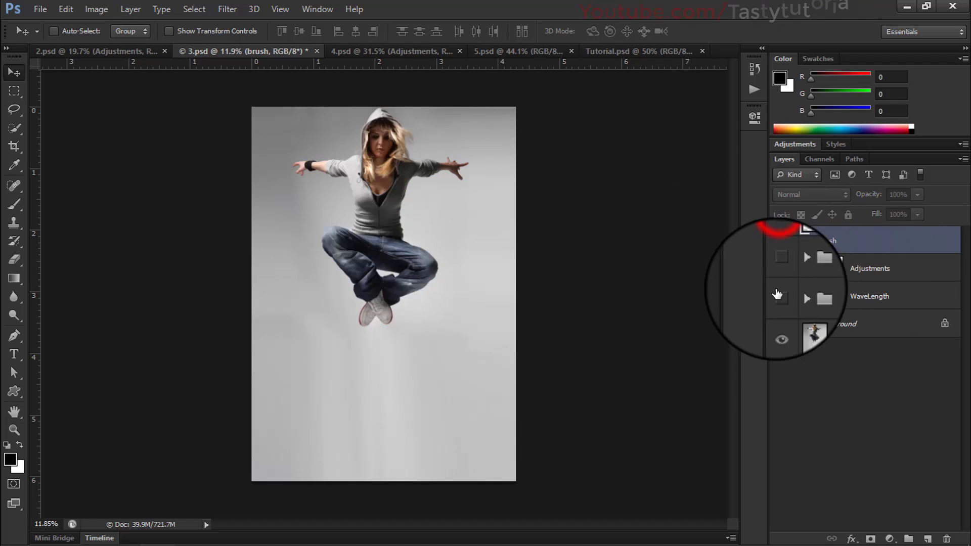
{"action": "left_click", "coordinate": [779, 296]}
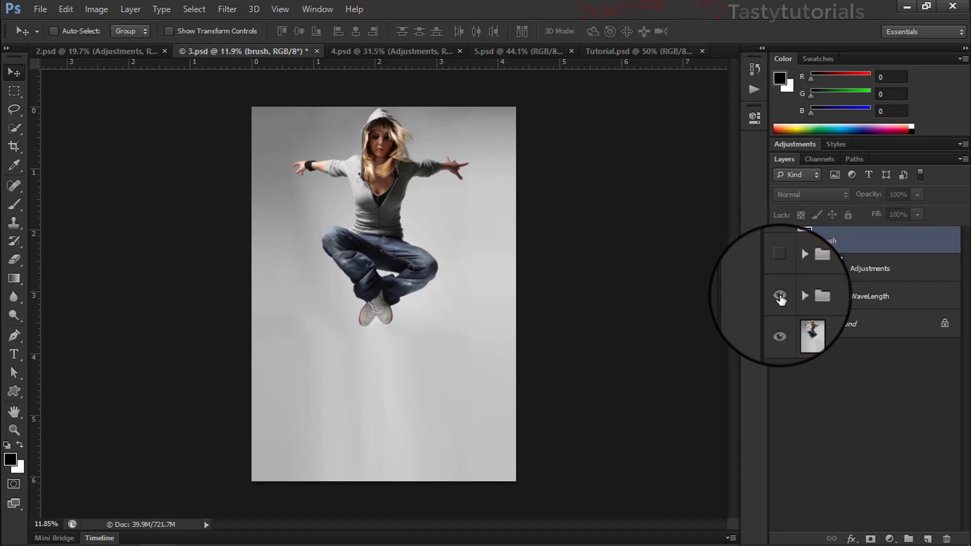
{"action": "left_click", "coordinate": [780, 271]}
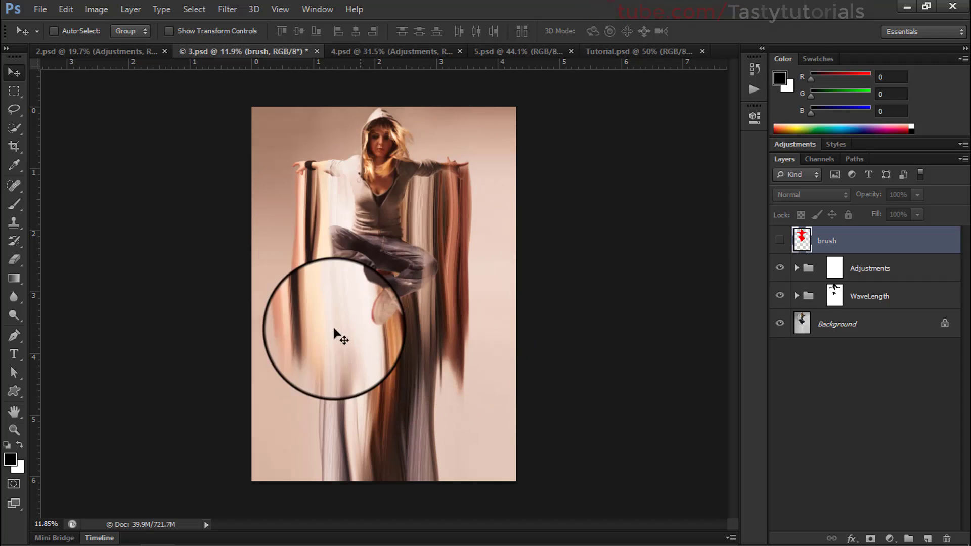
Step: Close the 3.psd and 2.psd documents and bring up 4.psd
{"action": "left_click", "coordinate": [320, 51]}
{"action": "left_click", "coordinate": [460, 211]}
{"action": "left_click", "coordinate": [247, 50]}
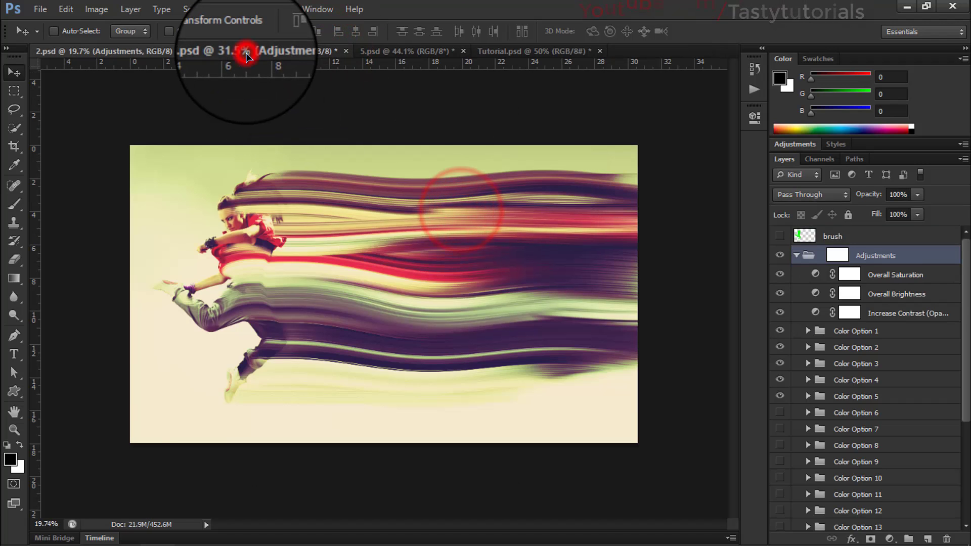
{"action": "left_click", "coordinate": [157, 51]}
{"action": "left_click", "coordinate": [182, 55]}
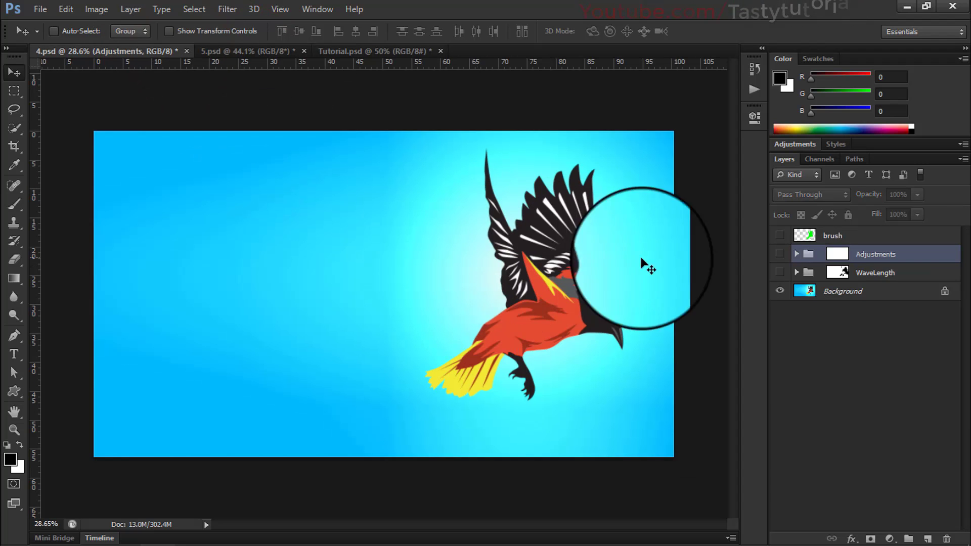
Step: Preview the bird's brush layer in 4.psd, hide it again, and make the WaveLength and Adjustments groups visible
{"action": "scroll", "coordinate": [636, 338], "scroll_direction": "up", "scroll_amount": 1}
{"action": "scroll", "coordinate": [638, 340], "scroll_direction": "down", "scroll_amount": 1}
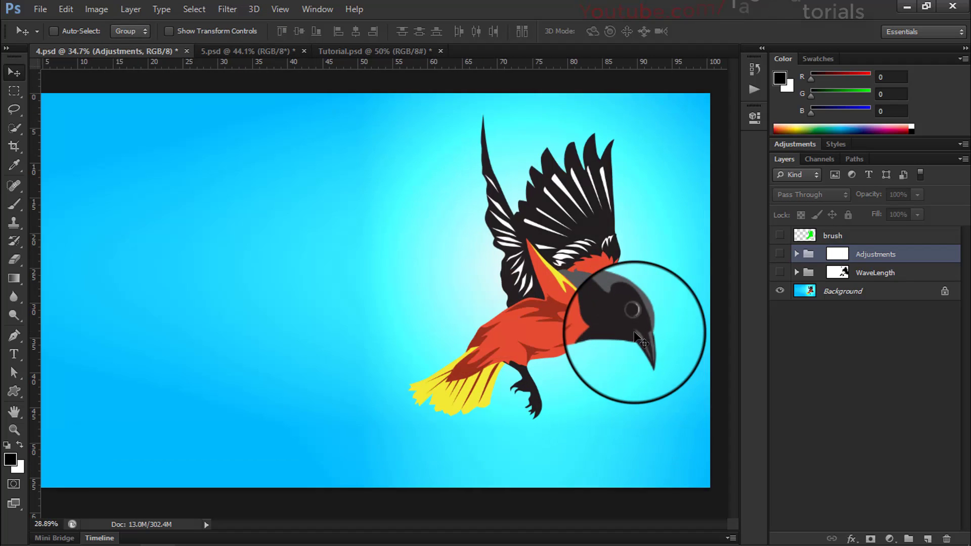
{"action": "left_click", "coordinate": [779, 274]}
{"action": "left_click", "coordinate": [777, 270]}
{"action": "left_click", "coordinate": [780, 236]}
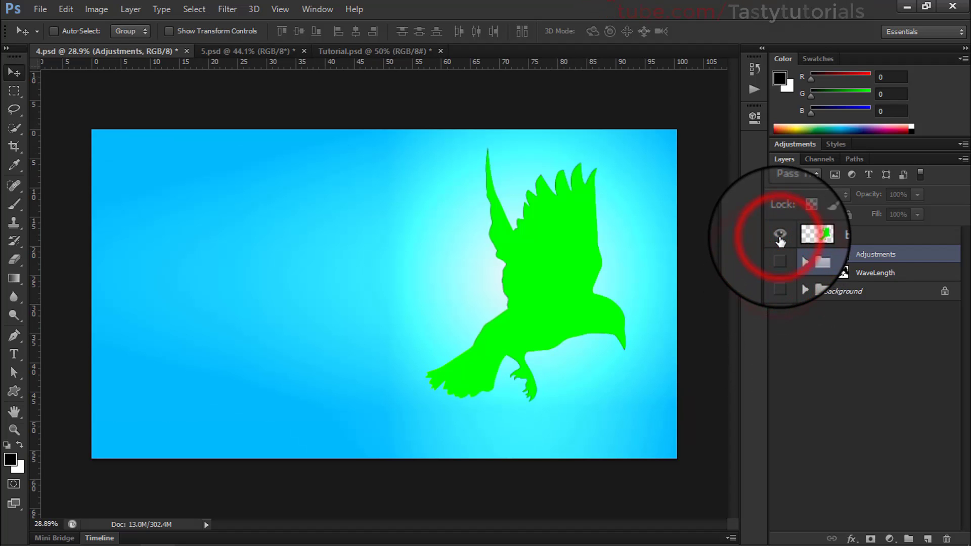
{"action": "left_click", "coordinate": [779, 237]}
{"action": "left_click", "coordinate": [779, 273]}
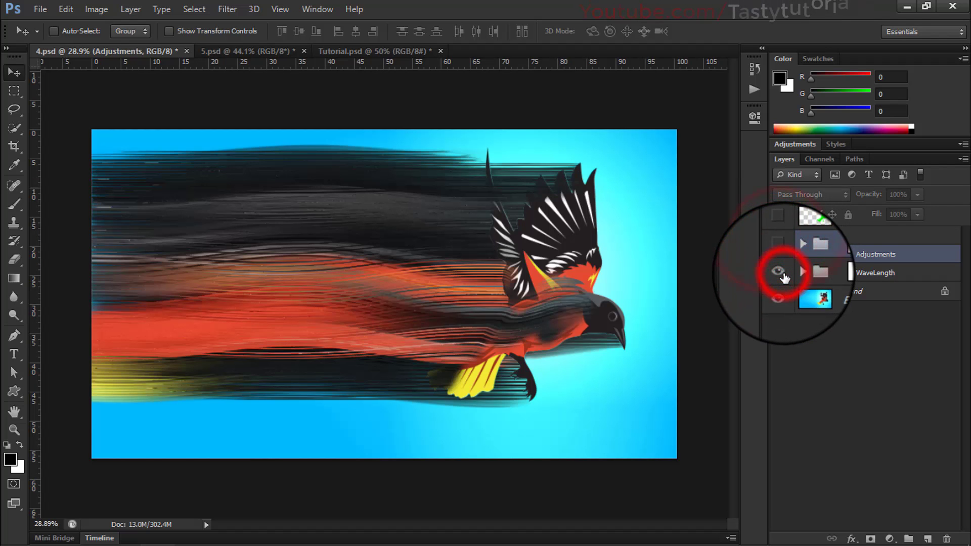
{"action": "left_click", "coordinate": [780, 251]}
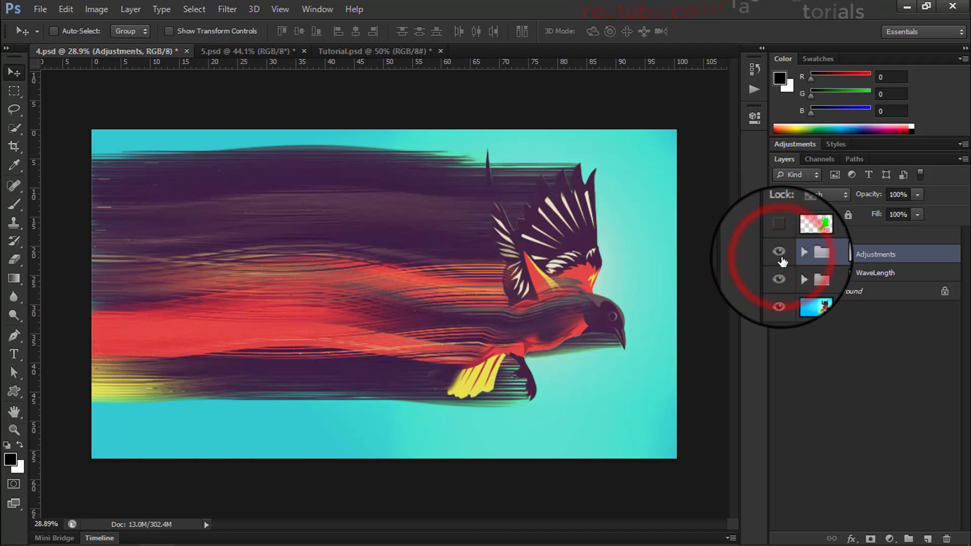
Step: Expand the Adjustments group in 4.psd, make Color Option 3 visible, and collapse the group
{"action": "left_click", "coordinate": [797, 254]}
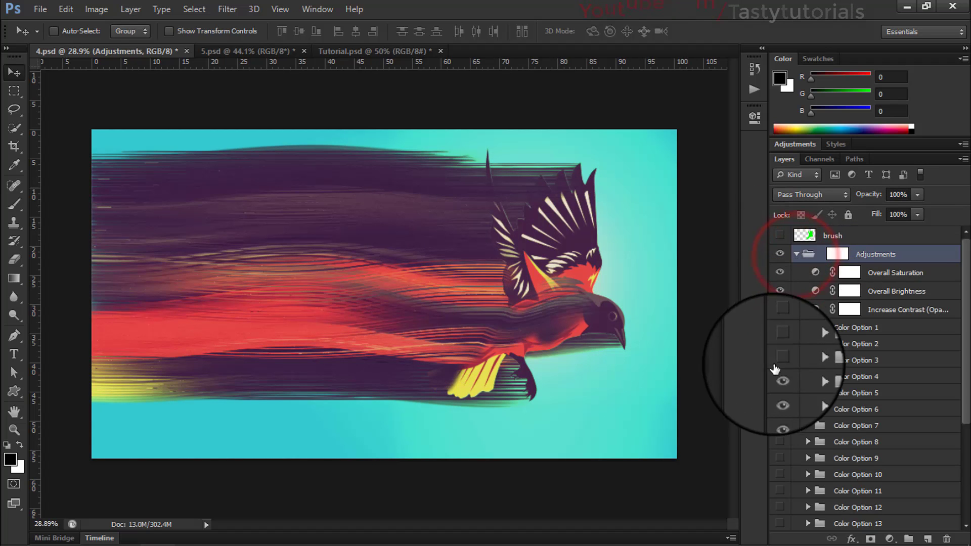
{"action": "left_click_drag", "start_coordinate": [779, 370], "coordinate": [776, 444]}
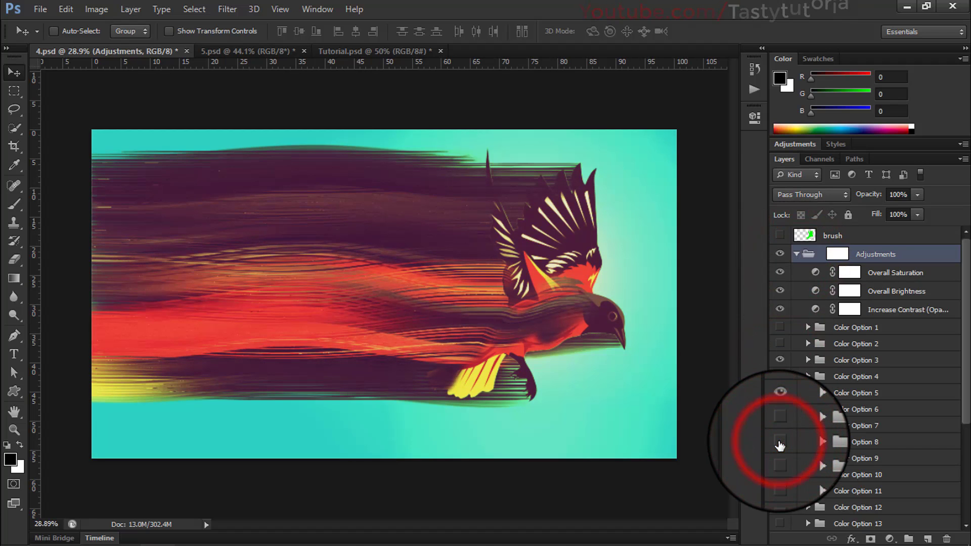
{"action": "left_click", "coordinate": [797, 256]}
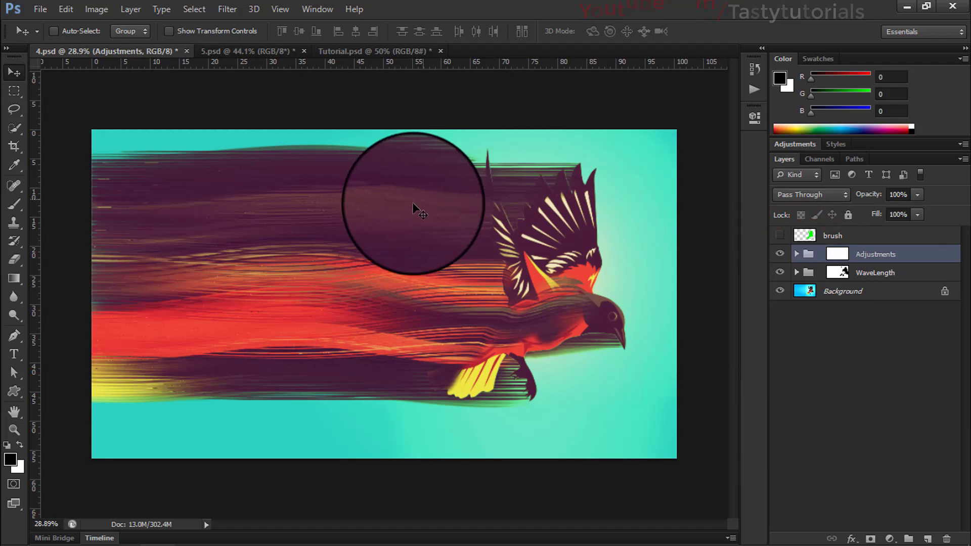
Step: Close the 4.psd document and bring up 5.psd
{"action": "left_click", "coordinate": [194, 51]}
{"action": "left_click", "coordinate": [468, 208]}
{"action": "left_click", "coordinate": [110, 50]}
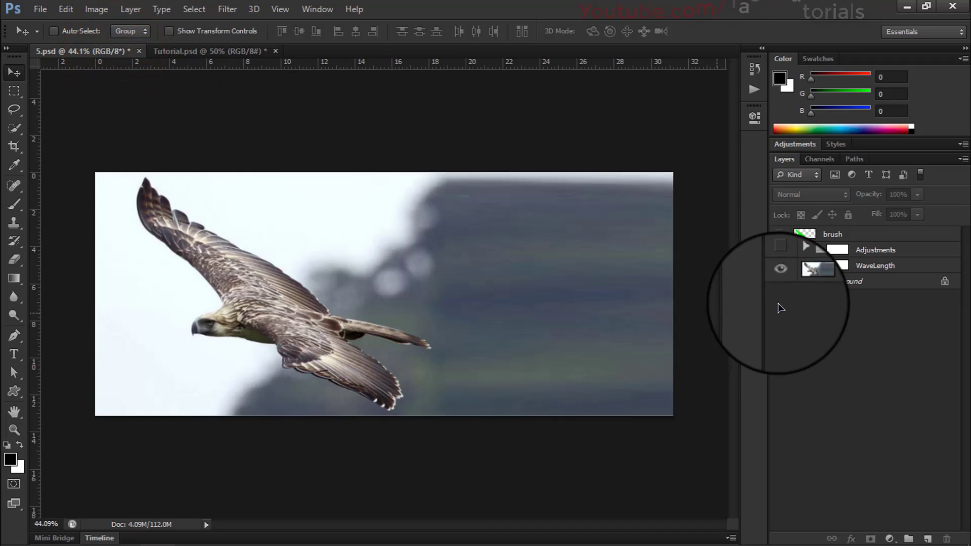
Step: Preview the eagle's brush layer in 5.psd, hide it again, and make the WaveLength group visible
{"action": "left_click", "coordinate": [779, 234]}
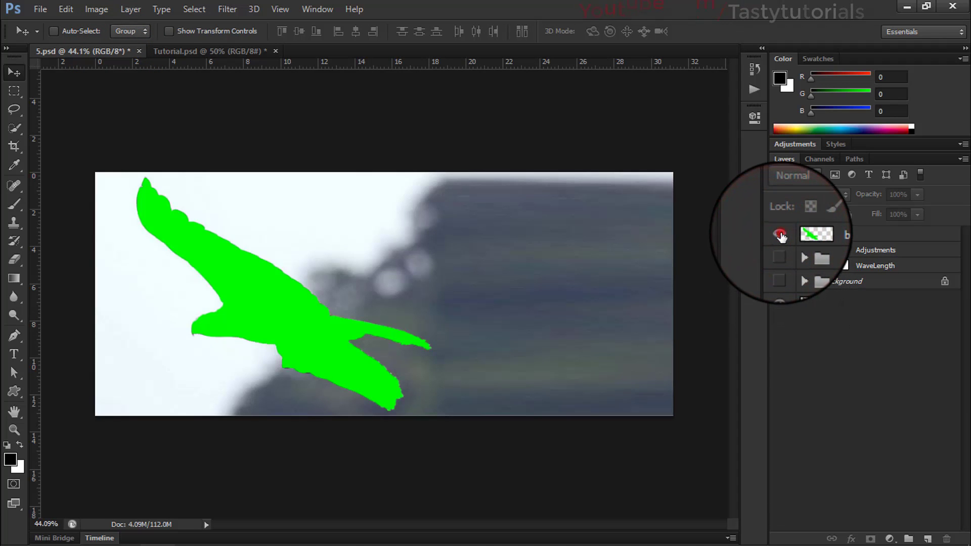
{"action": "left_click", "coordinate": [779, 233]}
{"action": "left_click", "coordinate": [776, 274]}
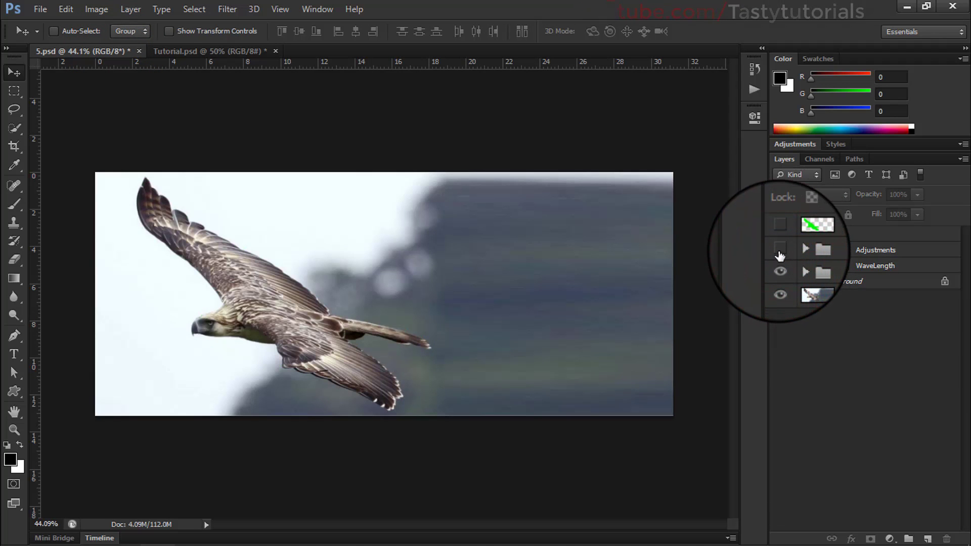
Step: Make the Adjustments group visible in 5.psd, examine the layers inside the WaveLength group, and collapse it again
{"action": "left_click", "coordinate": [779, 250]}
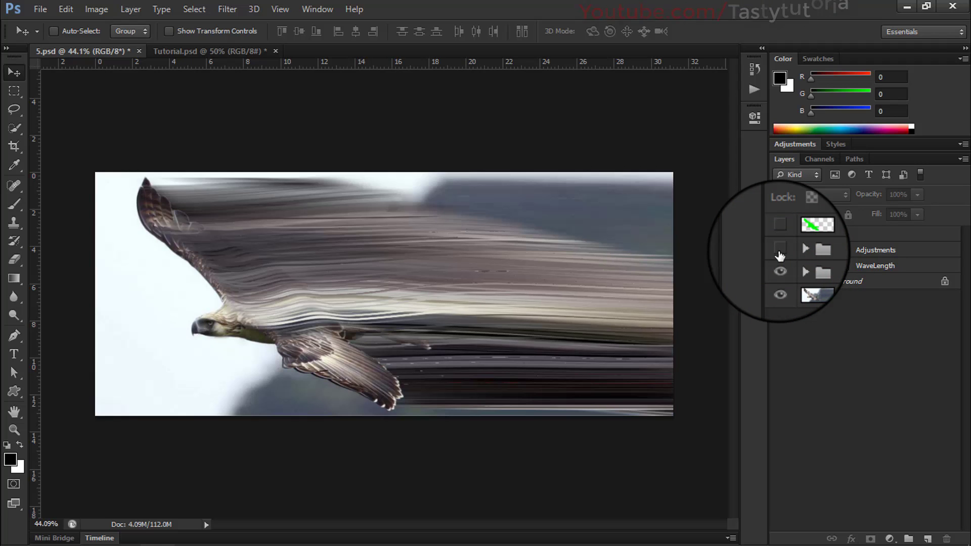
{"action": "left_click", "coordinate": [779, 251]}
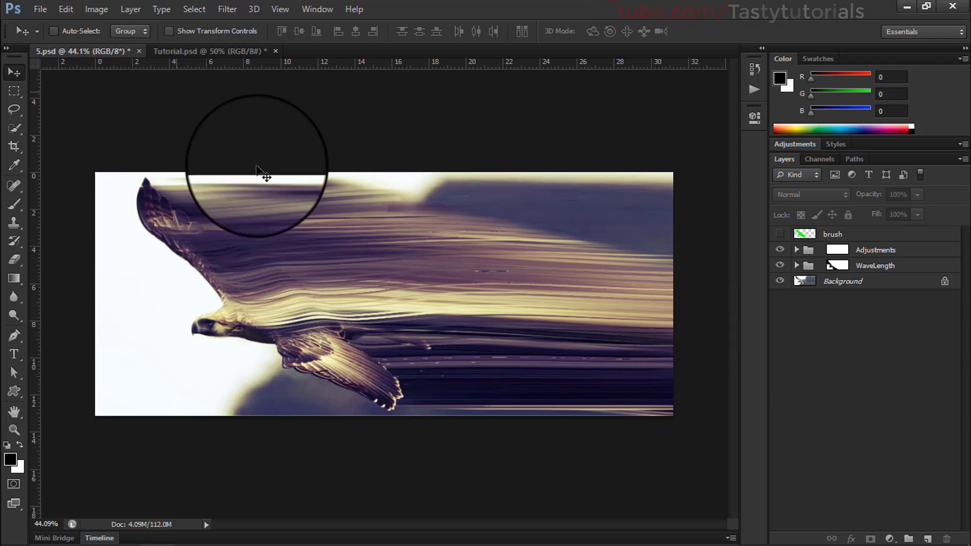
{"action": "left_click", "coordinate": [797, 266]}
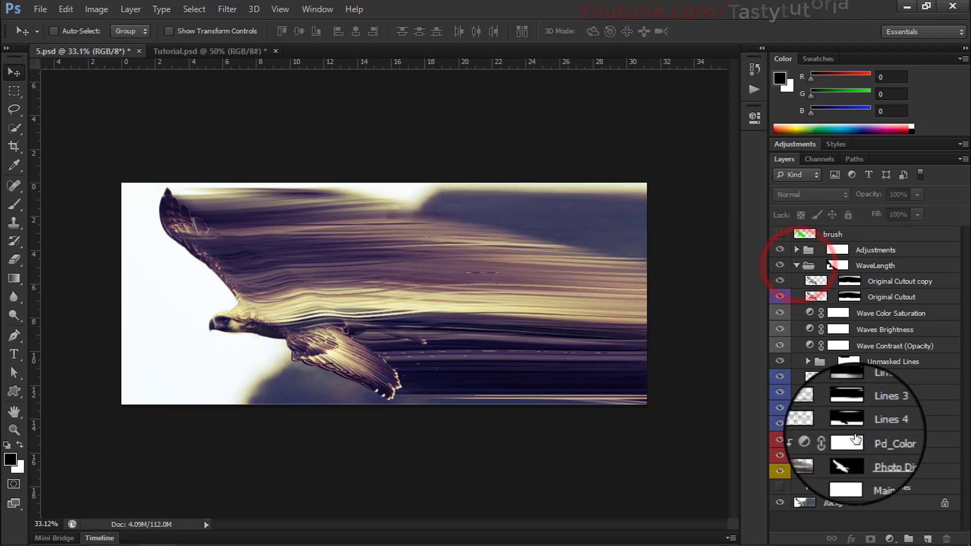
{"action": "scroll", "coordinate": [447, 244], "scroll_direction": "up", "scroll_amount": 3}
{"action": "scroll", "coordinate": [447, 244], "scroll_direction": "up", "scroll_amount": 1}
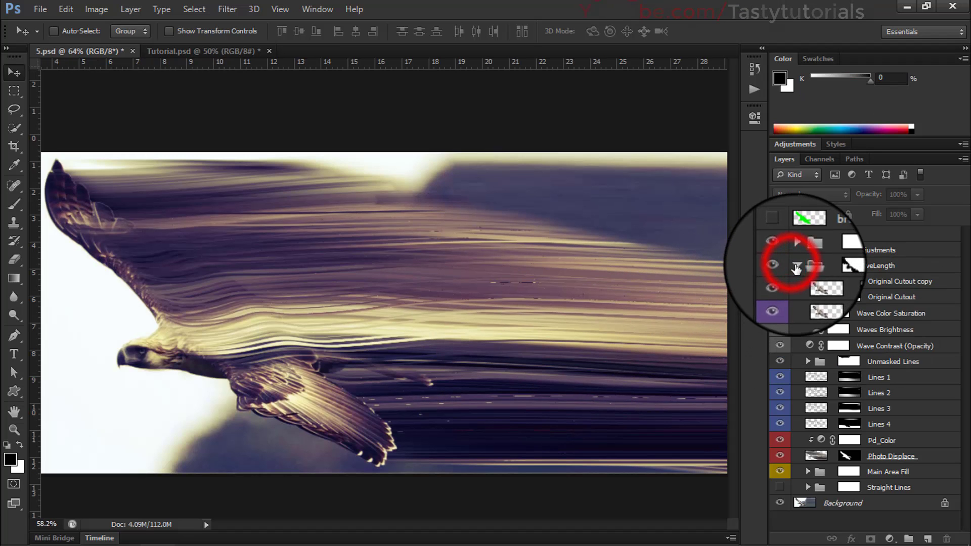
{"action": "left_click", "coordinate": [797, 266]}
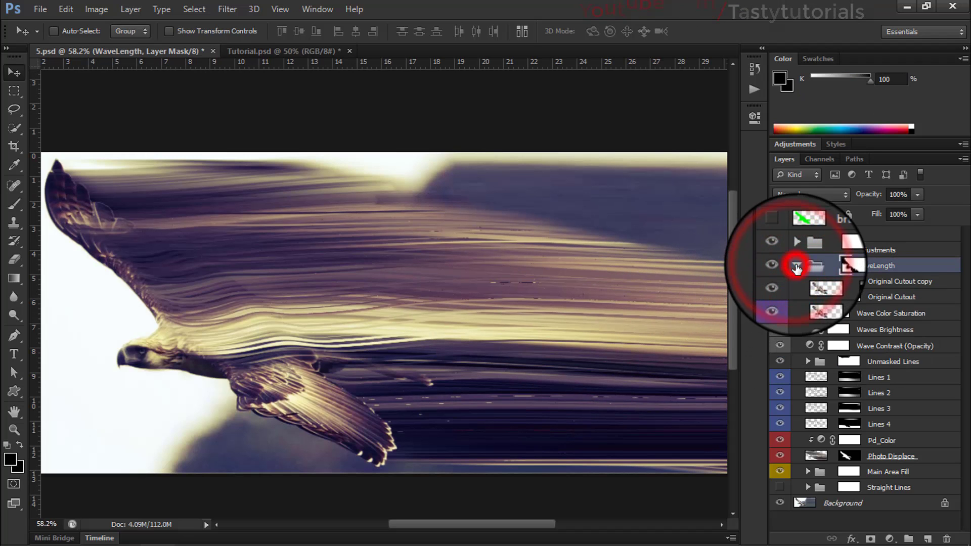
Step: Close the 5.psd document, preview the dancer's brush layer in Tutorial.psd, and hide it again
{"action": "left_click", "coordinate": [214, 52]}
{"action": "left_click", "coordinate": [457, 212]}
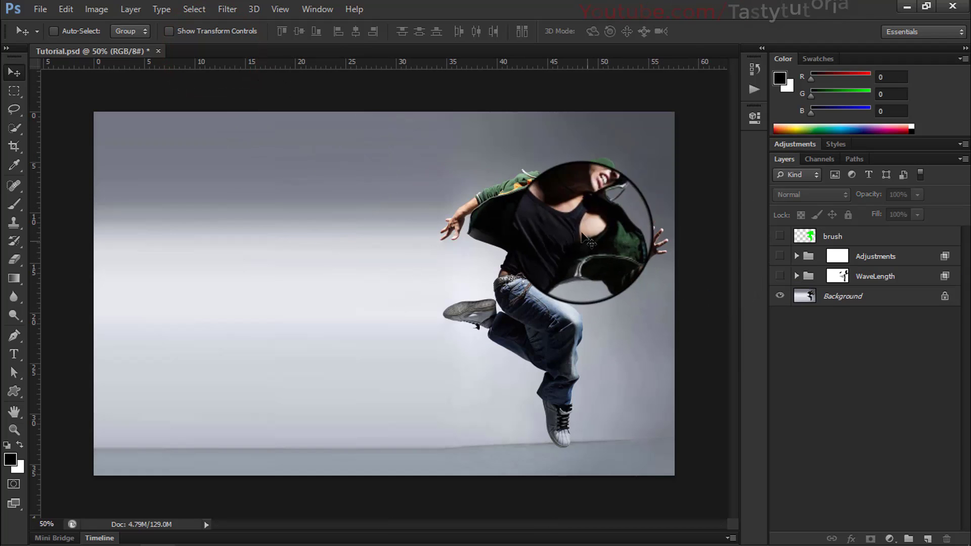
{"action": "left_click", "coordinate": [777, 236]}
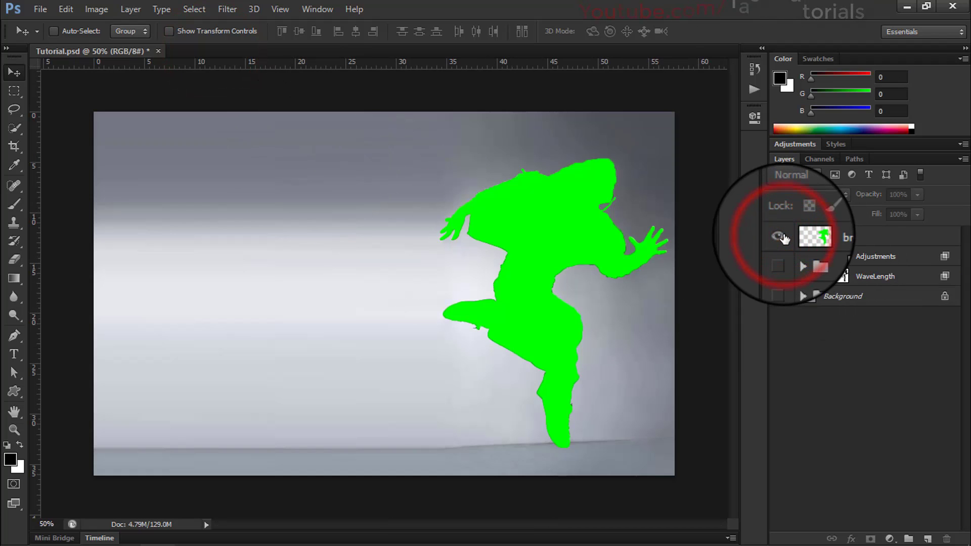
{"action": "left_click", "coordinate": [782, 237]}
Step: Make the WaveLength and Adjustments groups visible in Tutorial.psd and toggle them off and on to compare with the original photo
{"action": "left_click", "coordinate": [779, 276]}
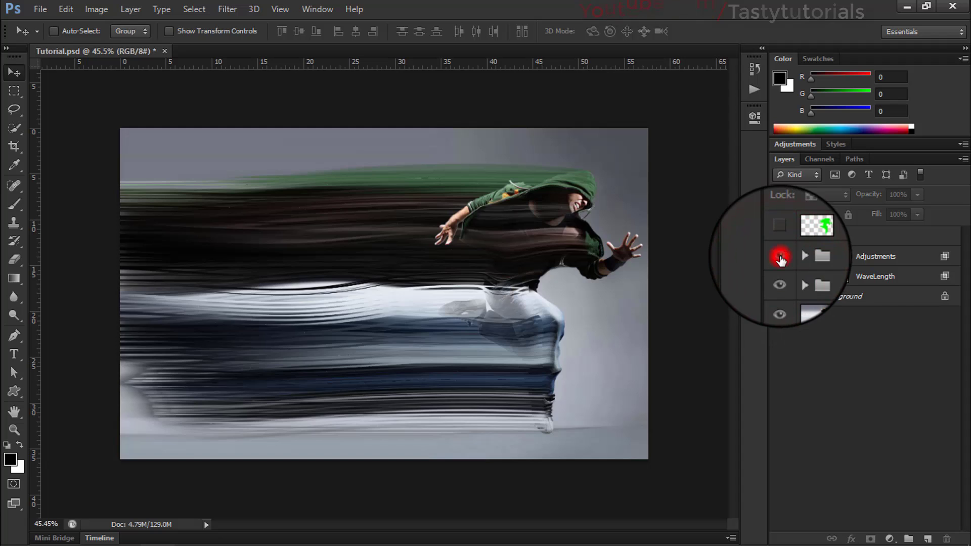
{"action": "left_click", "coordinate": [780, 257]}
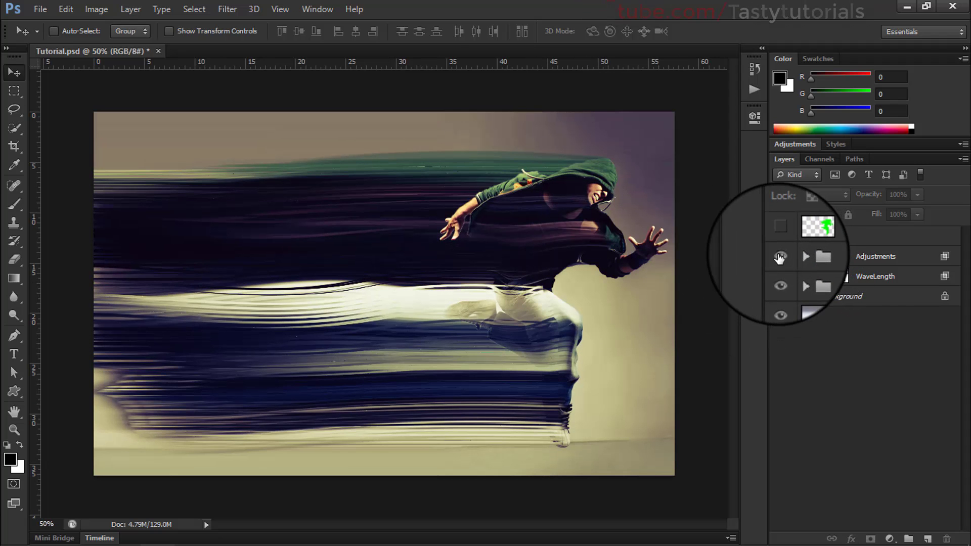
{"action": "left_click", "coordinate": [777, 275]}
{"action": "left_click", "coordinate": [778, 276]}
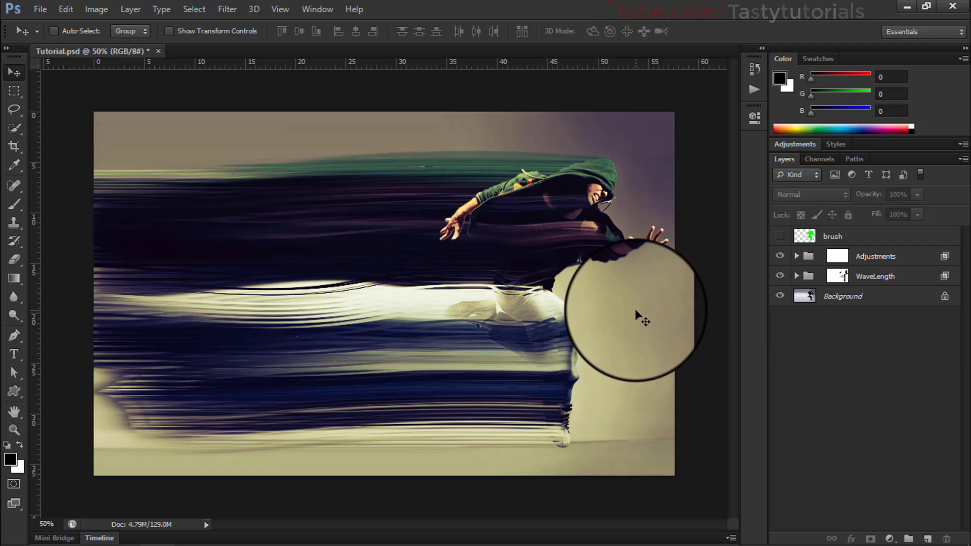
{"action": "scroll", "coordinate": [384, 304], "scroll_direction": "up", "scroll_amount": 1}
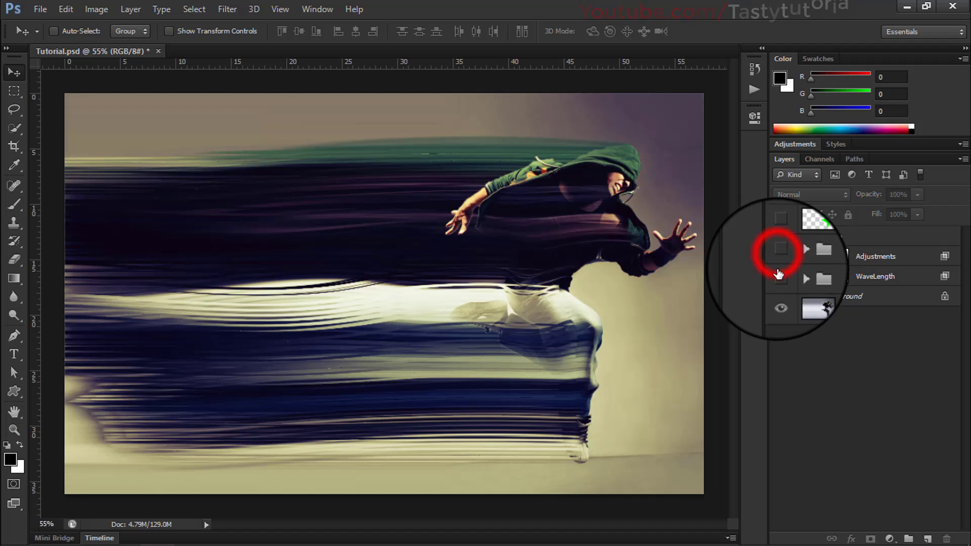
{"action": "left_click", "coordinate": [780, 256]}
{"action": "left_click", "coordinate": [779, 255]}
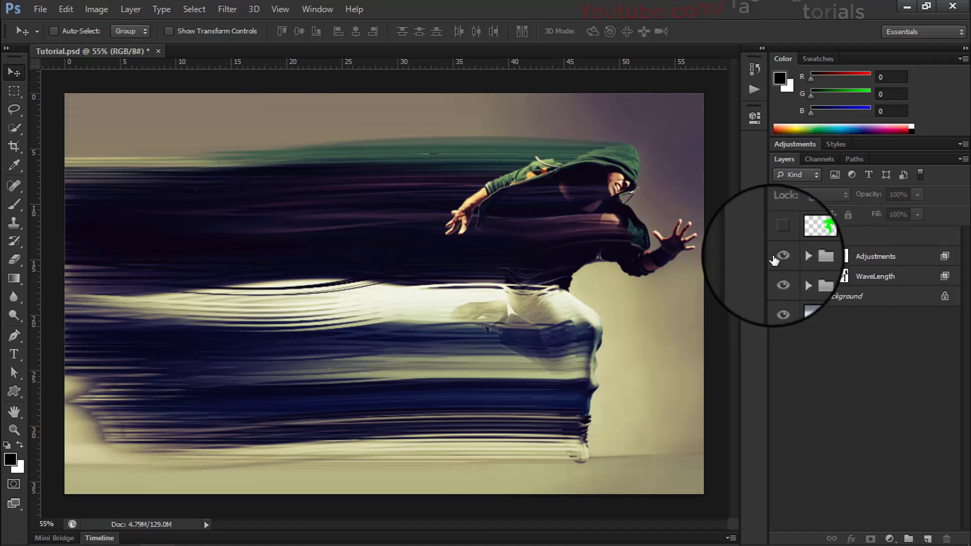
Step: Delete the Adjustments and WaveLength groups from Tutorial.psd, keeping only the brush and Background layers
{"action": "left_click", "coordinate": [830, 255]}
{"action": "key", "text": "Delete"}
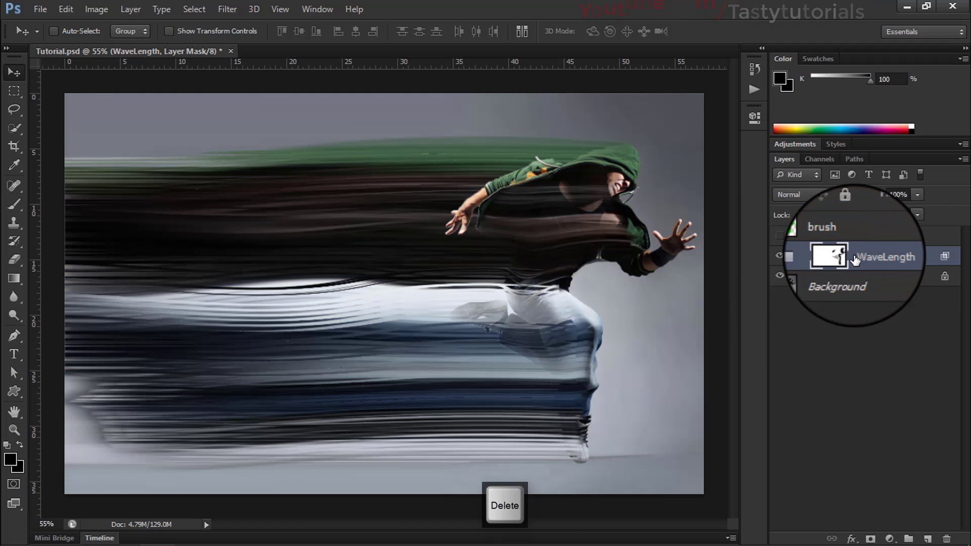
{"action": "key", "text": "Delete"}
Step: Convert the locked Background of Tutorial.psd into a regular unlocked layer and deselect all layers
{"action": "left_click", "coordinate": [940, 240]}
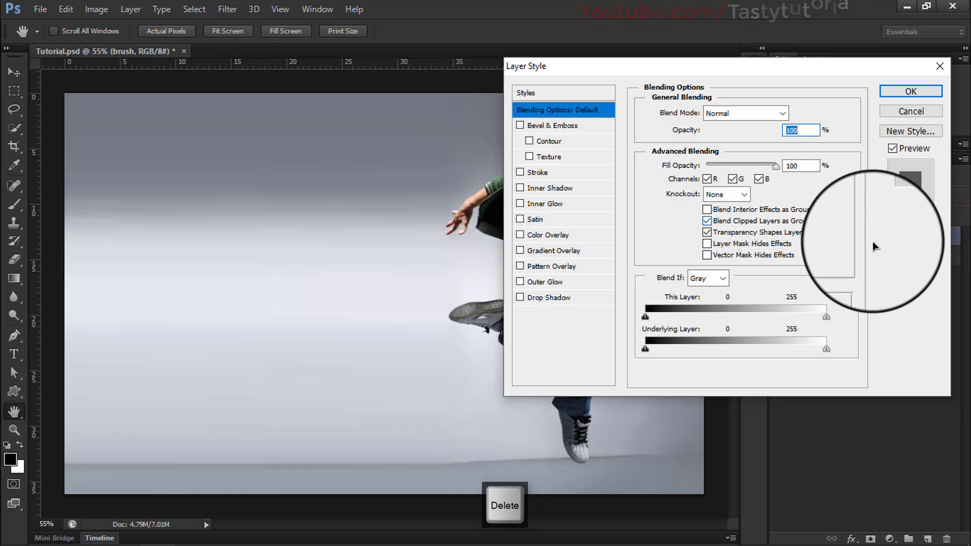
{"action": "key", "text": "Escape"}
{"action": "double_click", "coordinate": [936, 255]}
{"action": "left_click", "coordinate": [604, 167]}
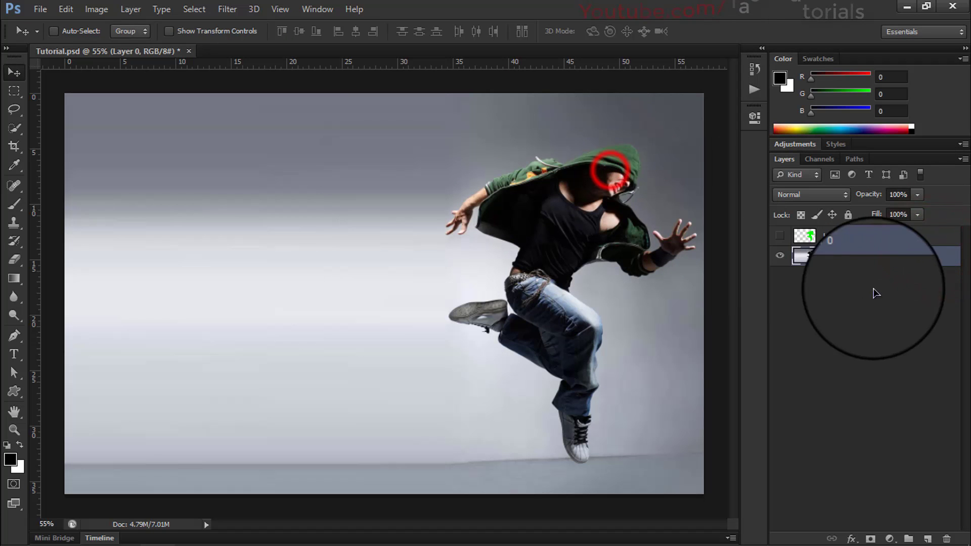
{"action": "left_click", "coordinate": [866, 282]}
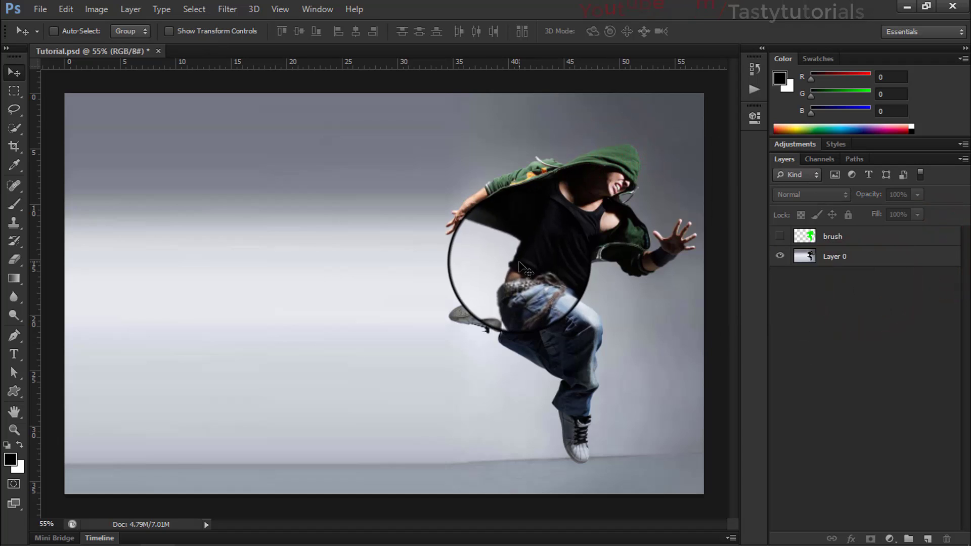
{"action": "key", "text": "ctrl+minus"}
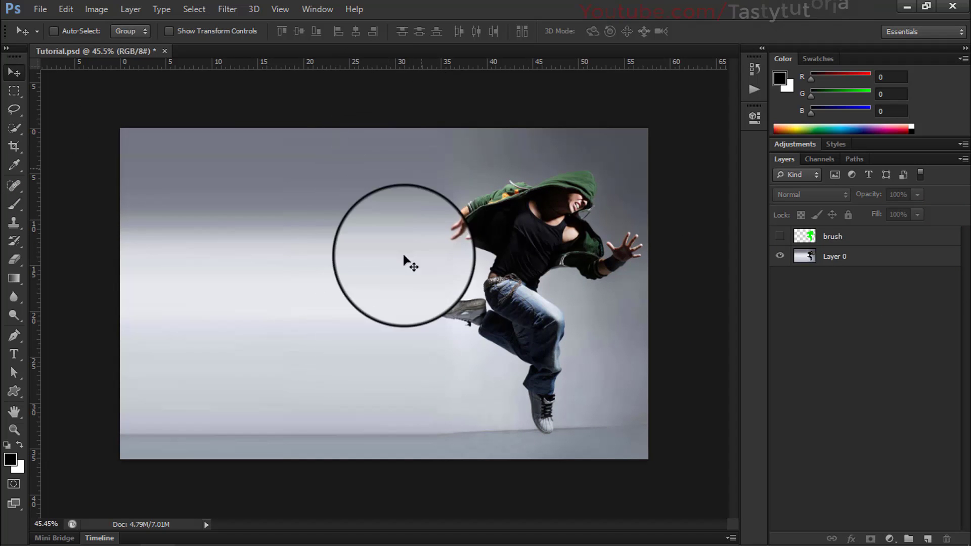
{"action": "left_click_drag", "start_coordinate": [36, 151], "coordinate": [407, 223]}
{"action": "left_click_drag", "start_coordinate": [407, 259], "coordinate": [24, 232]}
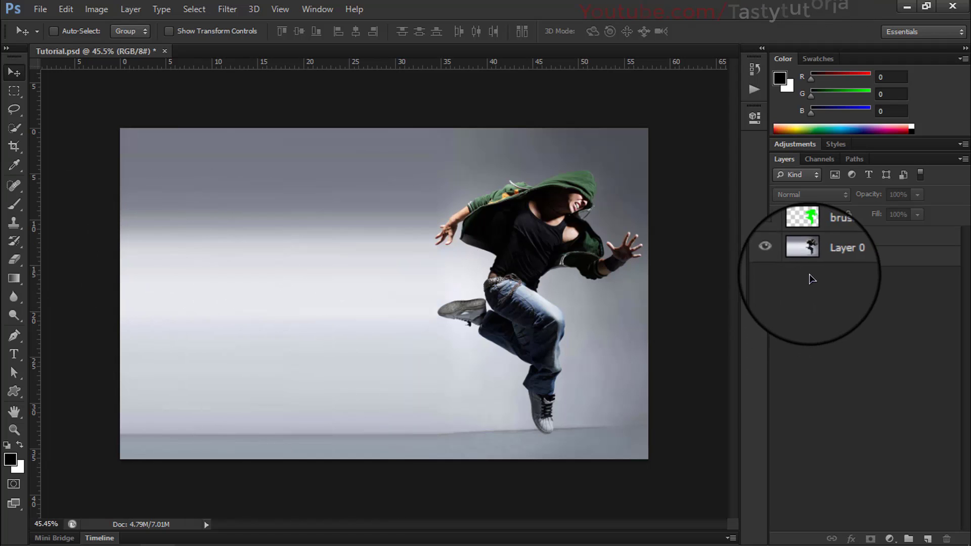
Step: Convert Layer 0 into a locked Background layer and toggle its visibility off and on
{"action": "left_click", "coordinate": [835, 258]}
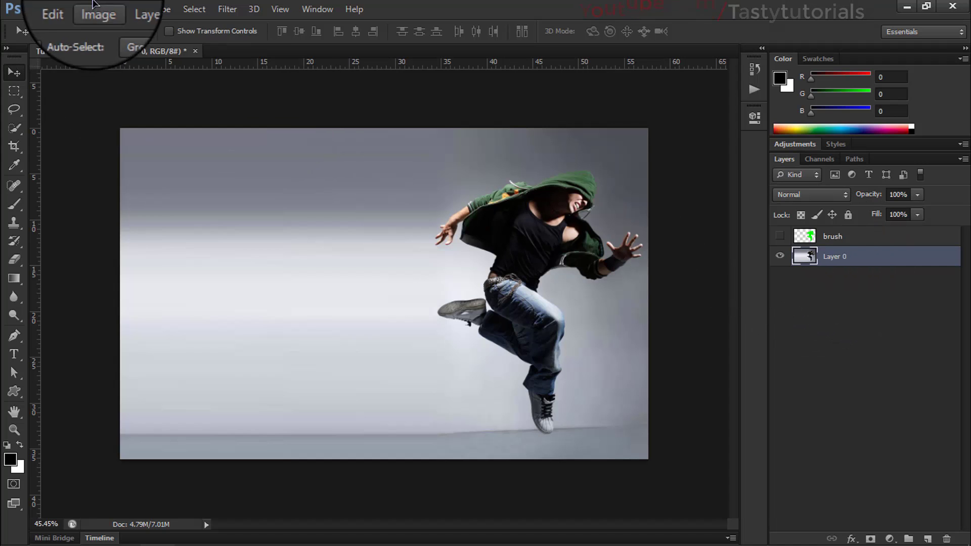
{"action": "left_click", "coordinate": [131, 9]}
{"action": "mouse_move", "coordinate": [151, 19]}
{"action": "left_click", "coordinate": [298, 41]}
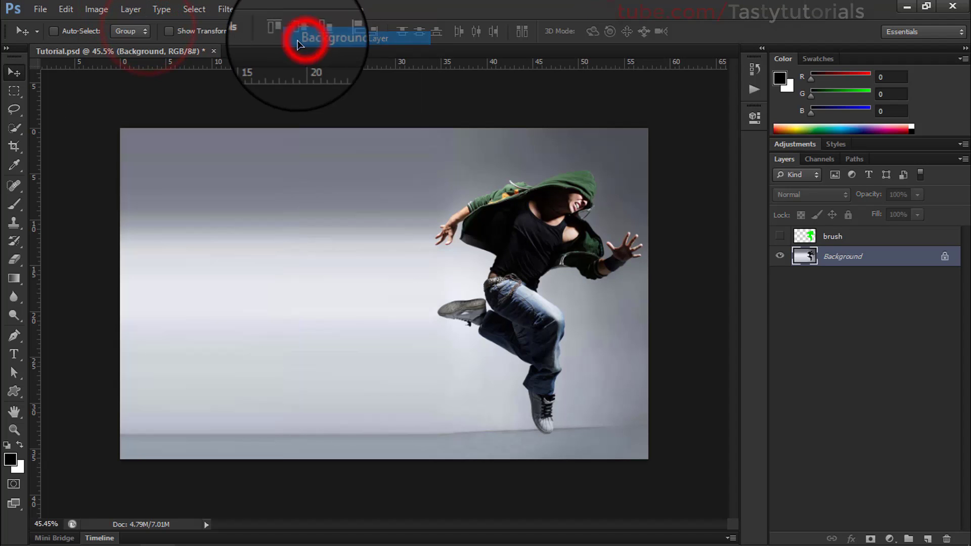
{"action": "left_click", "coordinate": [778, 255]}
{"action": "left_click", "coordinate": [776, 254]}
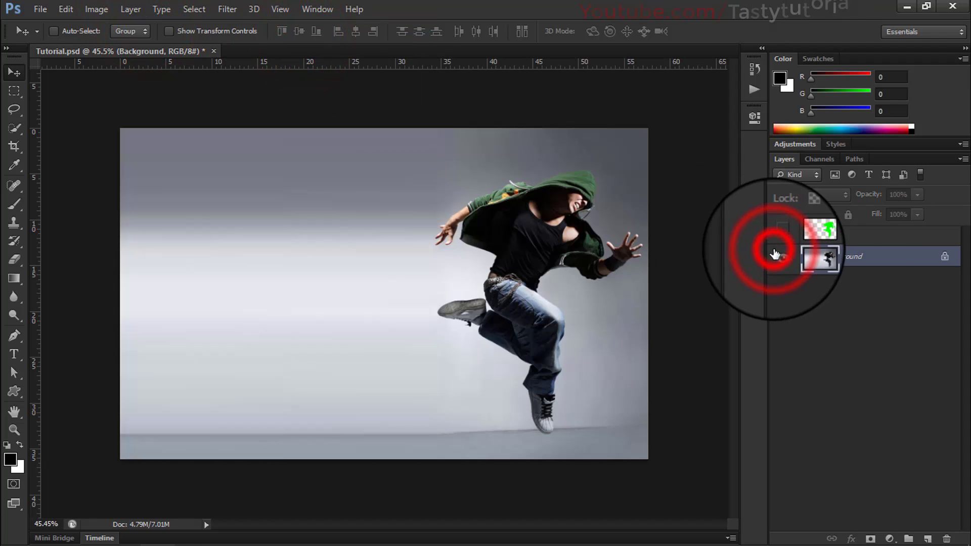
Step: Try the Quick Selection tool on the dancer's torso with the brush layer active, and deselect the area
{"action": "left_click", "coordinate": [842, 239]}
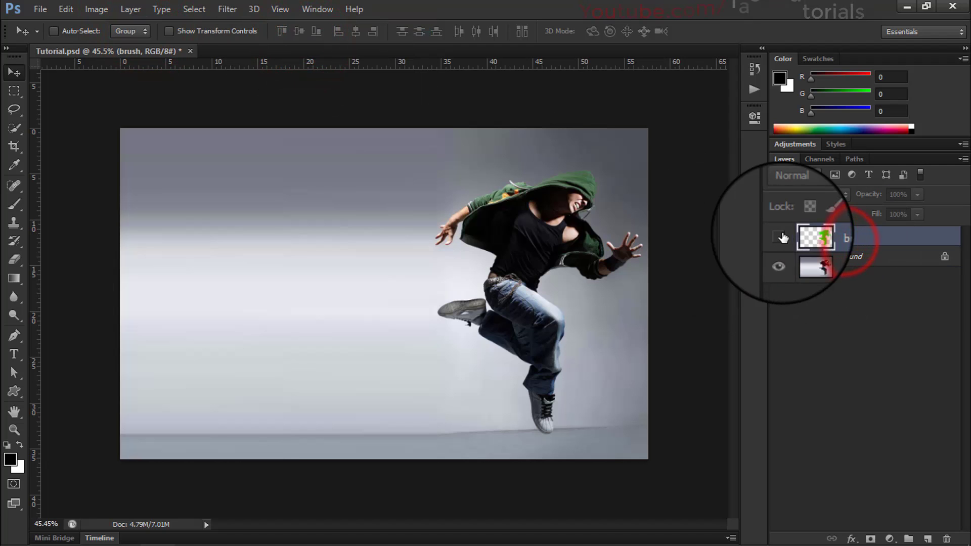
{"action": "scroll", "coordinate": [347, 191], "scroll_direction": "up", "scroll_amount": 1}
{"action": "left_click", "coordinate": [14, 128]}
{"action": "mouse_move", "coordinate": [536, 207]}
{"action": "left_mouse_down"}
{"action": "mouse_move", "coordinate": [528, 254]}
{"action": "mouse_move", "coordinate": [564, 255]}
{"action": "mouse_move", "coordinate": [566, 223]}
{"action": "mouse_move", "coordinate": [533, 209]}
{"action": "left_mouse_up"}
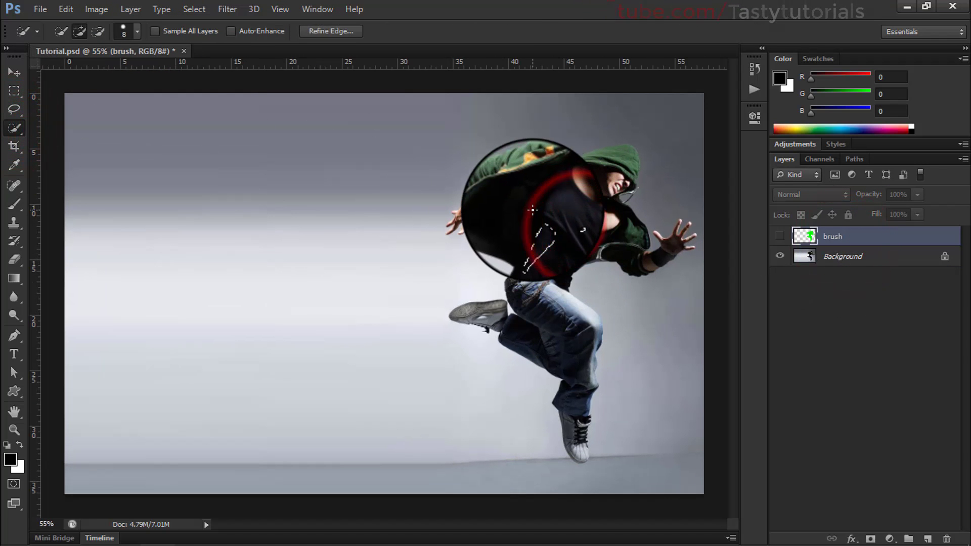
{"action": "key", "text": "ctrl+d"}
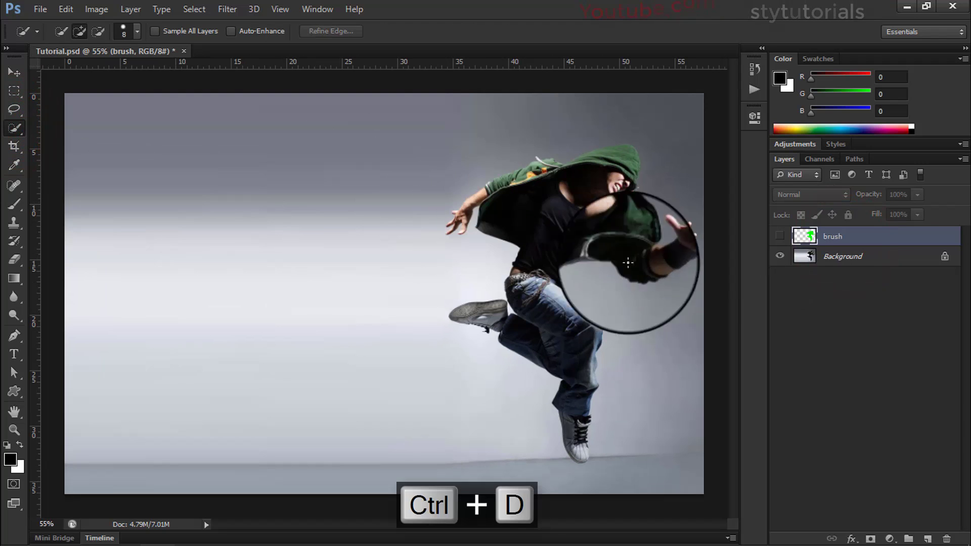
Step: Make the green brush layer visible, keep it as the active layer, and switch to the Move tool
{"action": "left_click", "coordinate": [779, 236]}
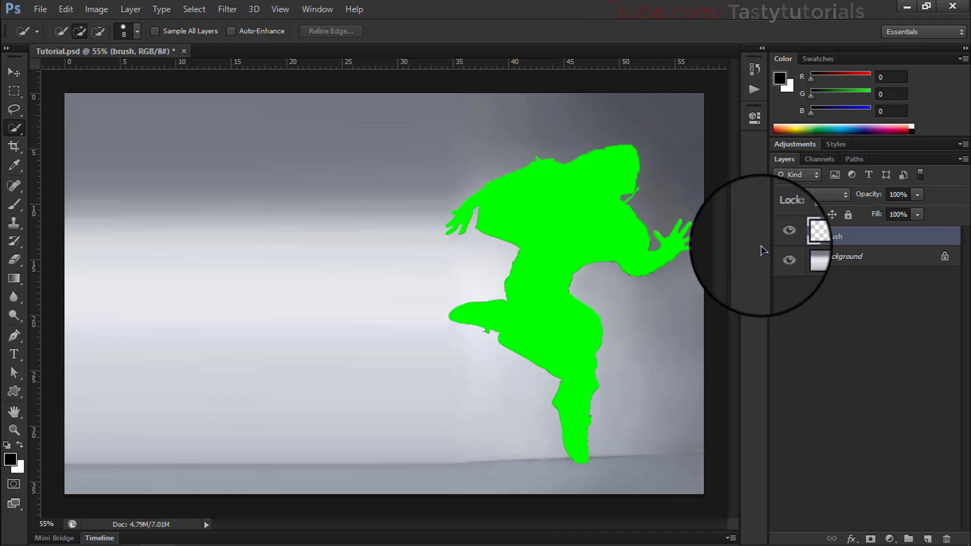
{"action": "left_click", "coordinate": [829, 241]}
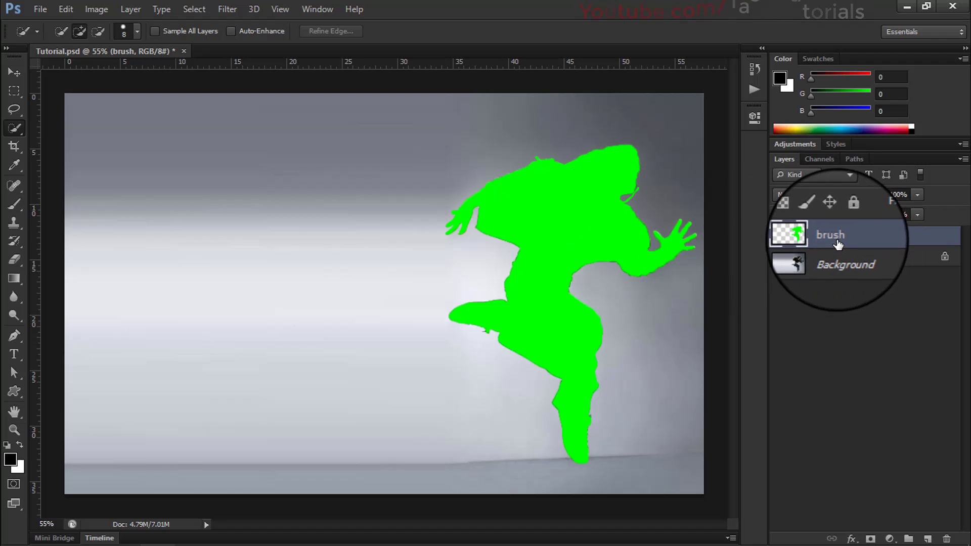
{"action": "left_click", "coordinate": [838, 244]}
{"action": "key", "text": "ctrl+minus"}
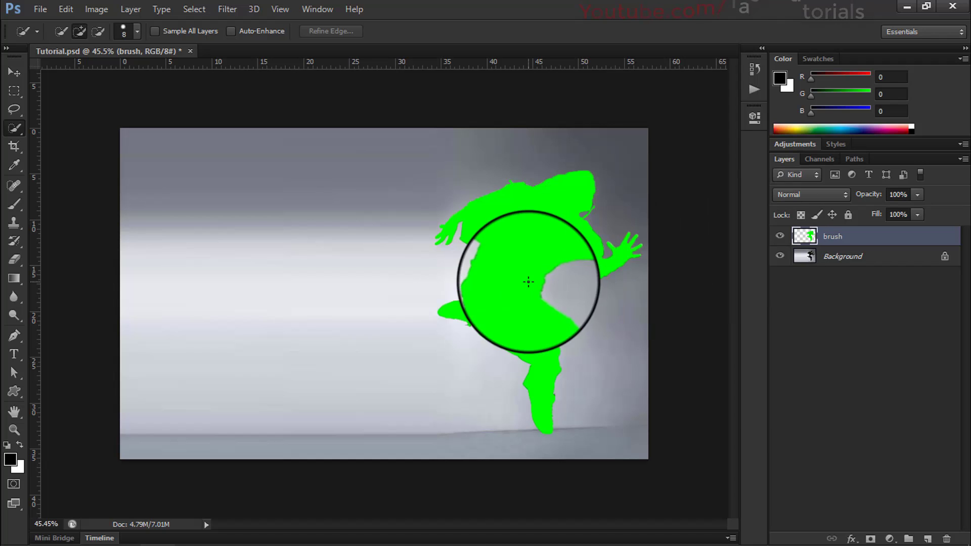
{"action": "left_click", "coordinate": [14, 72]}
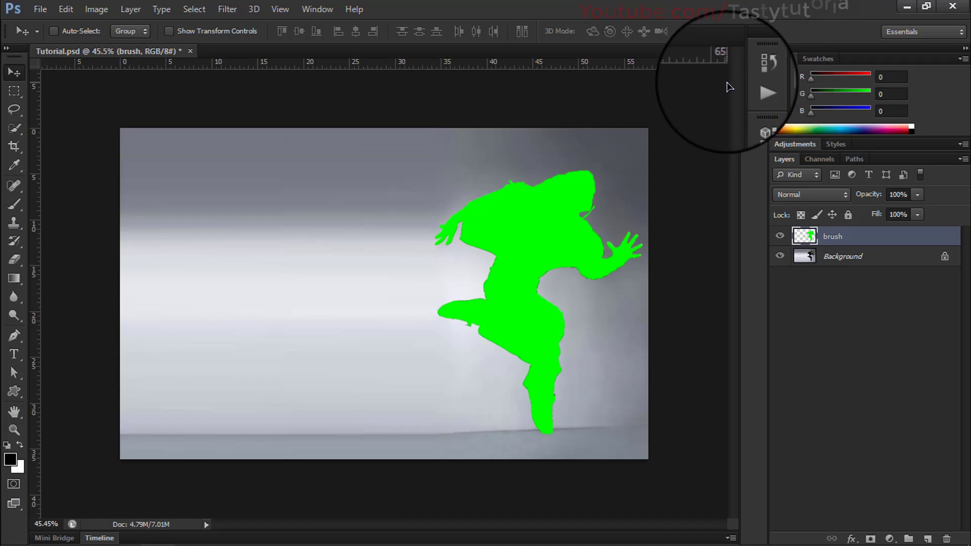
Step: Bring up the list of actions, collapse the WaveLength set, and leave no action set selected
{"action": "left_click", "coordinate": [317, 9]}
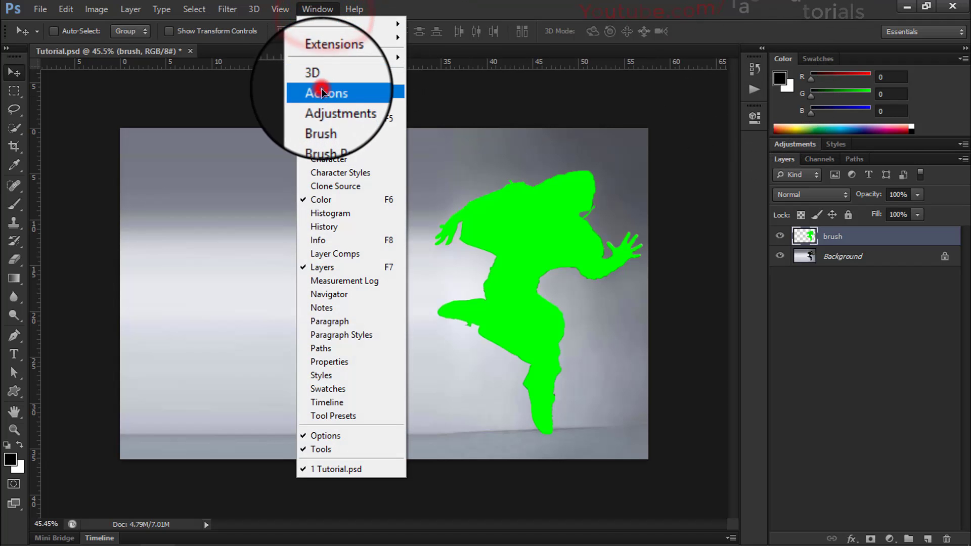
{"action": "left_click", "coordinate": [324, 88]}
{"action": "left_click", "coordinate": [555, 75]}
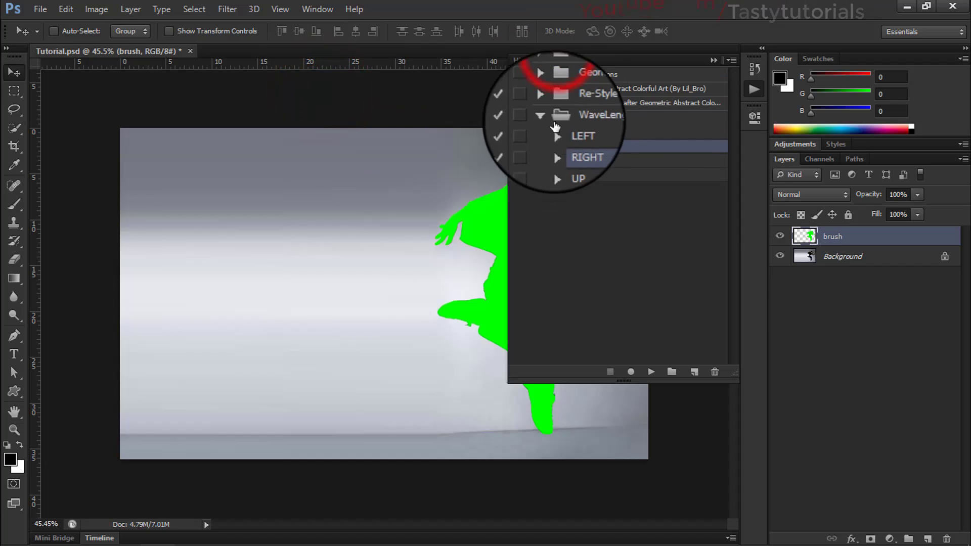
{"action": "left_click", "coordinate": [547, 118]}
{"action": "left_click", "coordinate": [608, 192]}
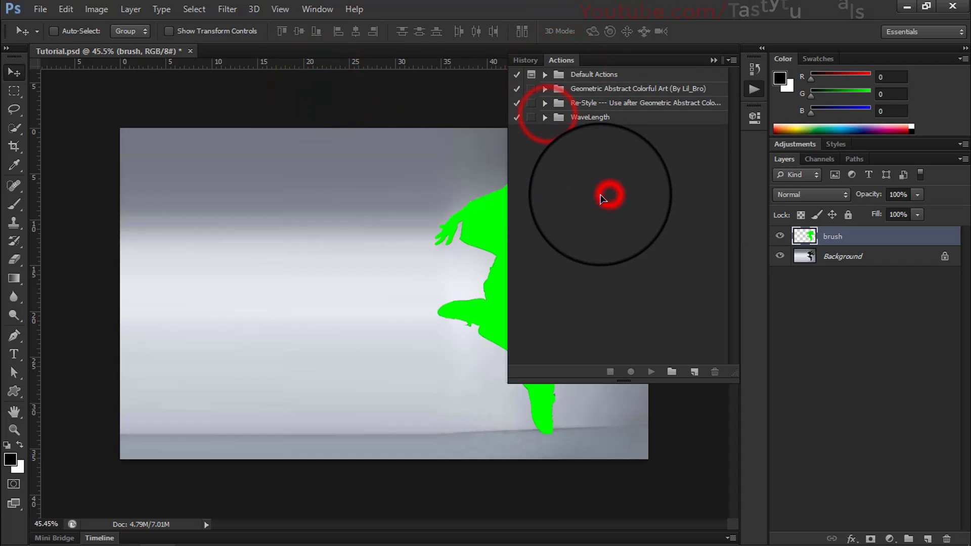
Step: Load the action file WaveLength.atn from the downloaded WaveLength action folder
{"action": "left_click", "coordinate": [731, 60]}
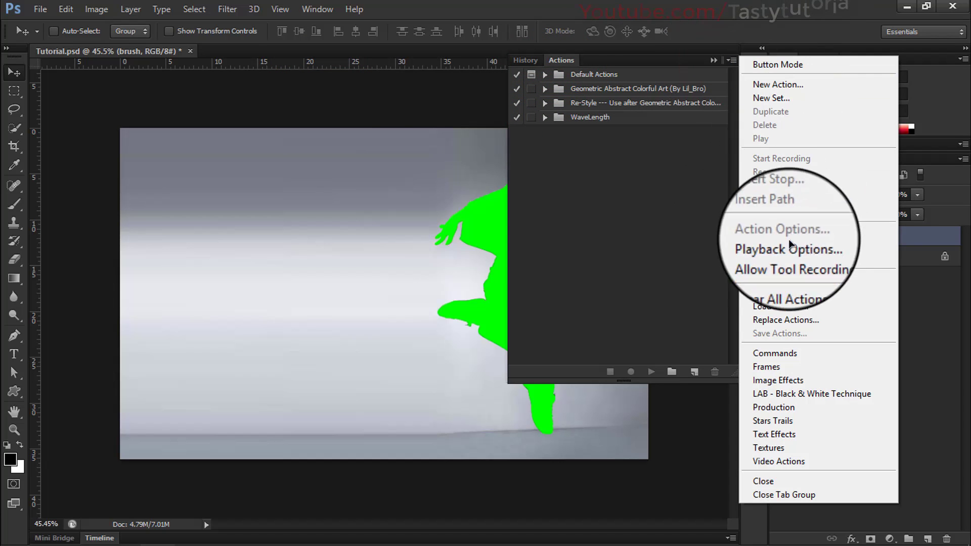
{"action": "left_click", "coordinate": [782, 307]}
{"action": "left_click_drag", "start_coordinate": [386, 37], "coordinate": [415, 37]}
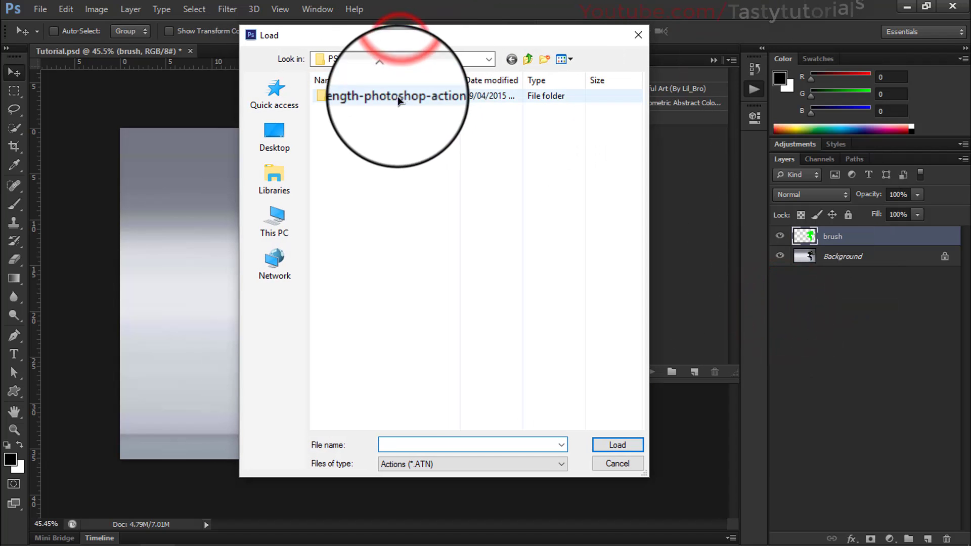
{"action": "double_click", "coordinate": [438, 96]}
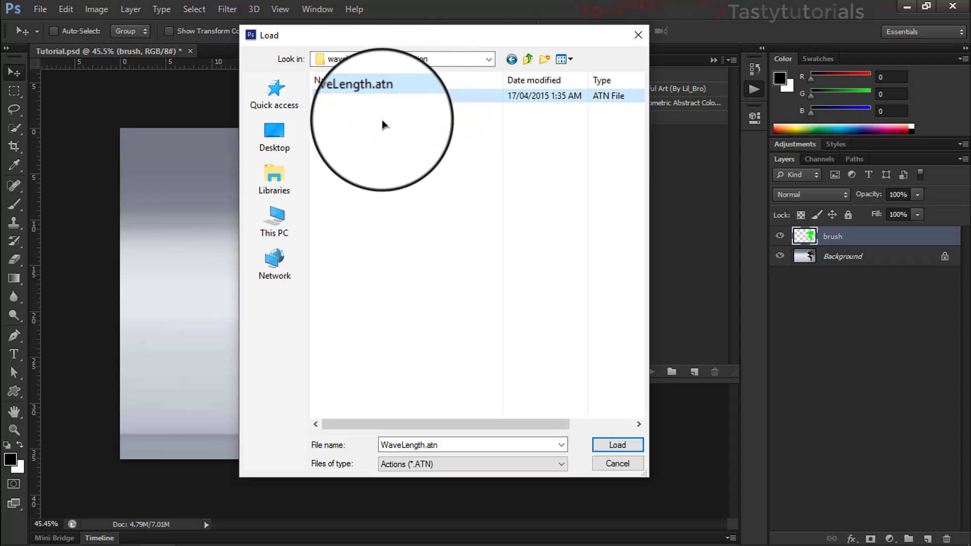
{"action": "left_click", "coordinate": [612, 447]}
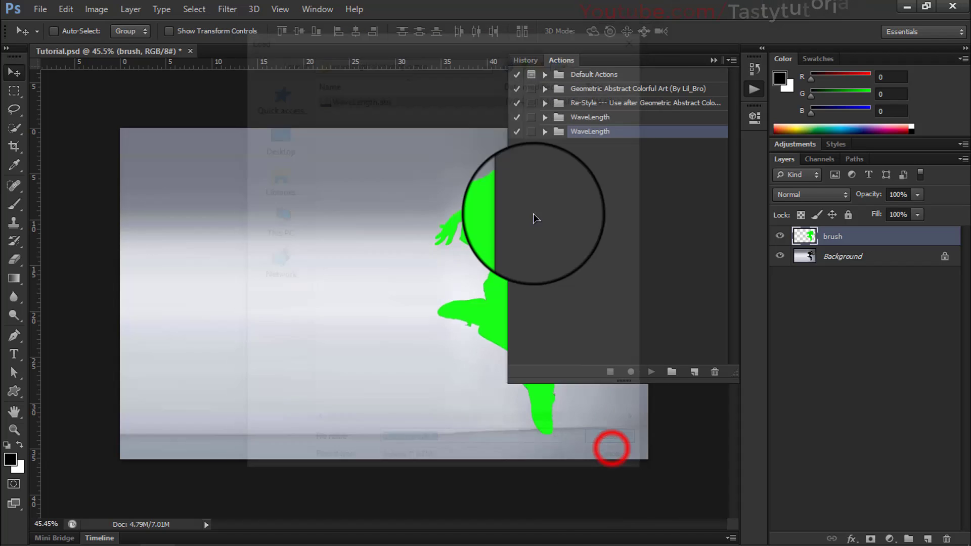
Step: Delete the duplicate WaveLength action set and expand the remaining one
{"action": "left_click_drag", "start_coordinate": [589, 136], "coordinate": [714, 372]}
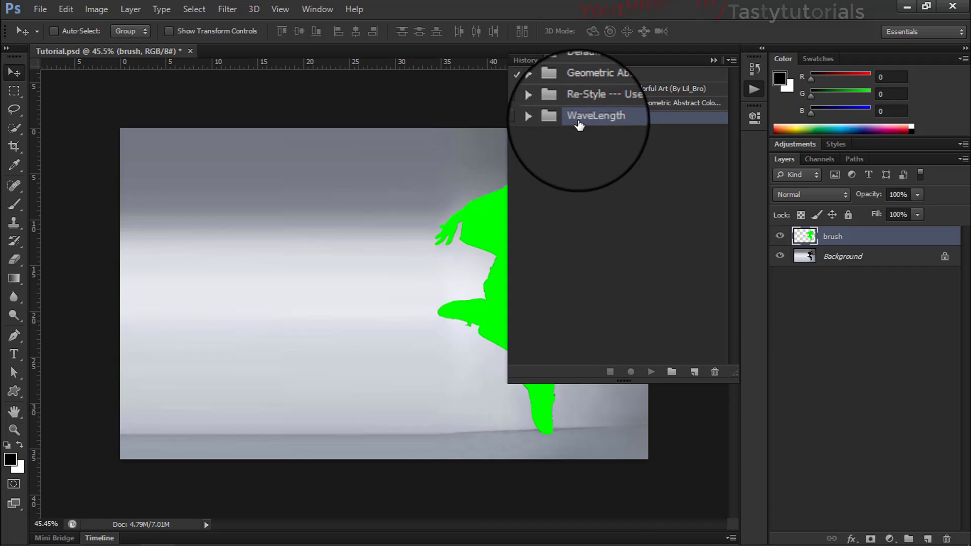
{"action": "left_click", "coordinate": [538, 119]}
Step: Go through the WaveLength set's LEFT, RIGHT, UP and DOWN actions, and select LEFT
{"action": "left_click", "coordinate": [596, 134]}
{"action": "left_click", "coordinate": [590, 147]}
{"action": "left_click", "coordinate": [589, 160]}
{"action": "left_click", "coordinate": [586, 174]}
{"action": "left_click", "coordinate": [581, 147]}
{"action": "left_click", "coordinate": [585, 160]}
{"action": "left_click", "coordinate": [582, 174]}
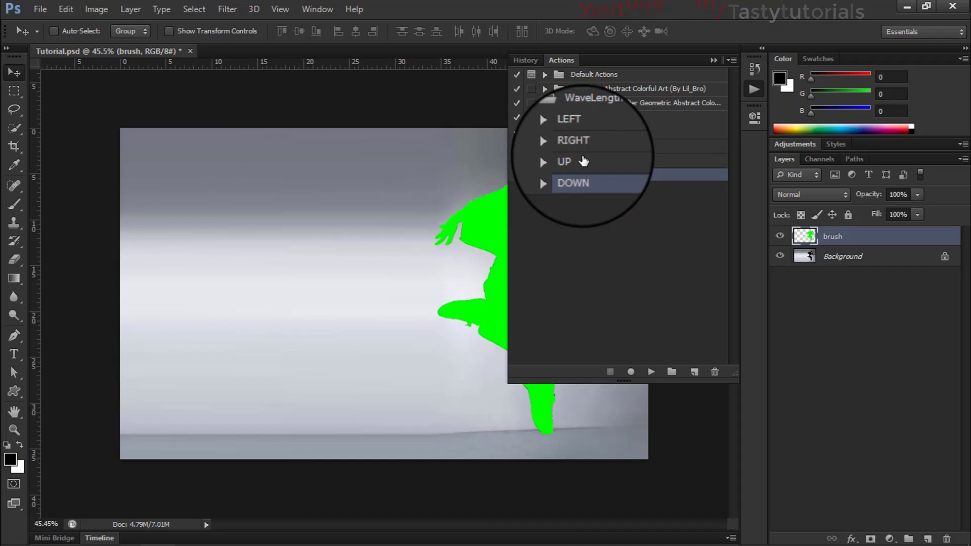
{"action": "left_click", "coordinate": [581, 174]}
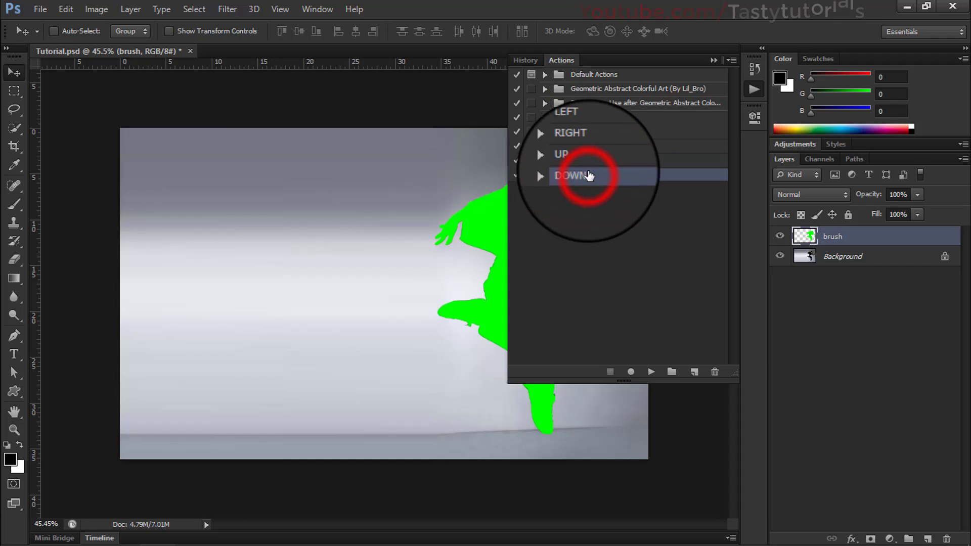
{"action": "left_click", "coordinate": [587, 132]}
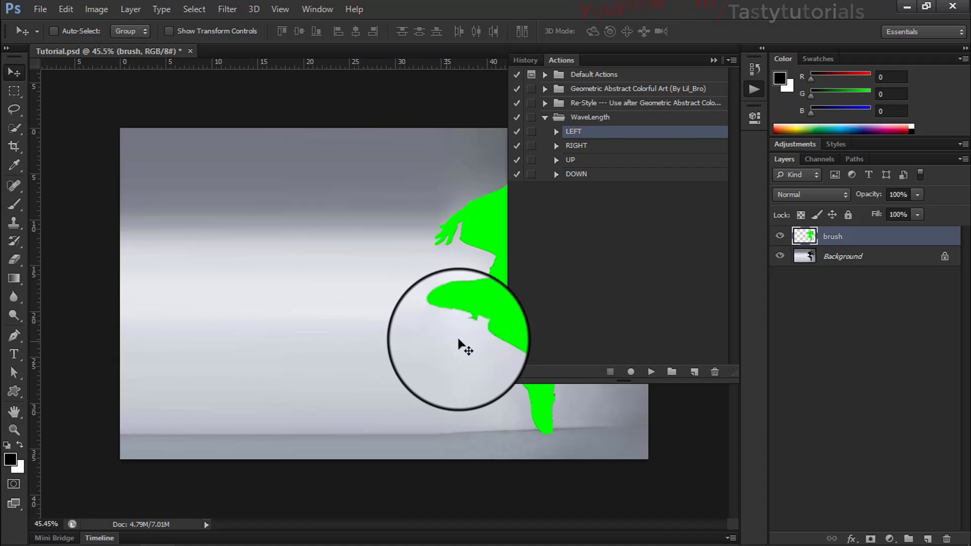
Step: Expand the LEFT action and check that the layer display options add "copy" to copied layers and groups
{"action": "left_click", "coordinate": [556, 131]}
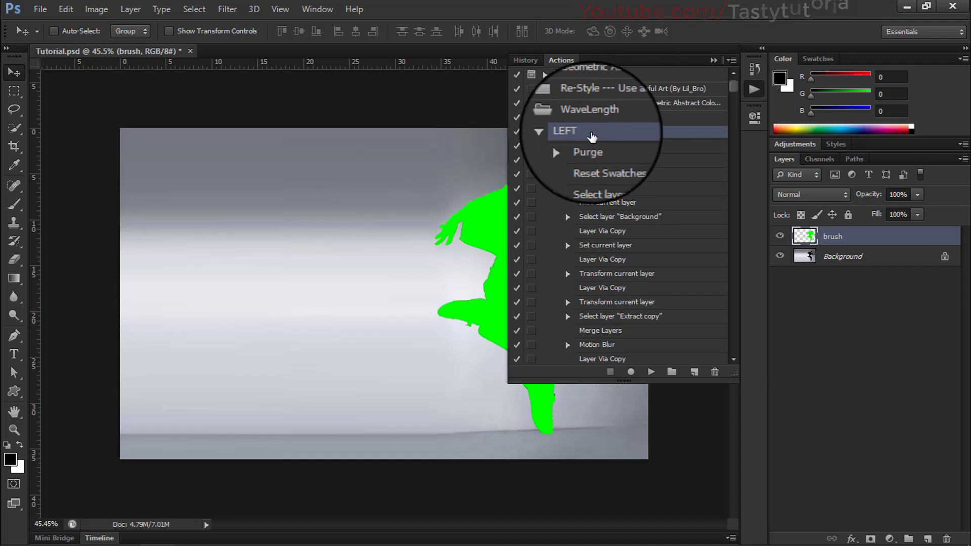
{"action": "left_click", "coordinate": [963, 159]}
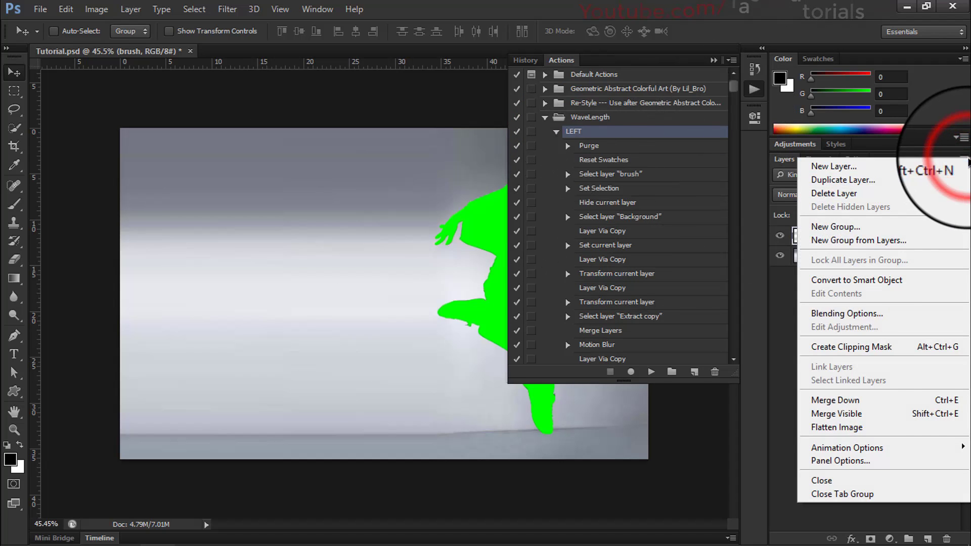
{"action": "left_click", "coordinate": [809, 460]}
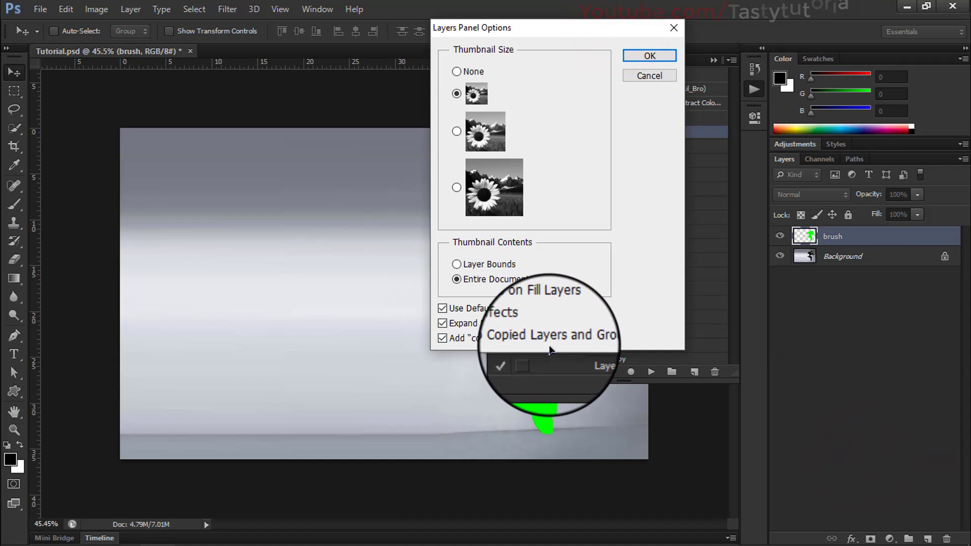
{"action": "left_click", "coordinate": [649, 56]}
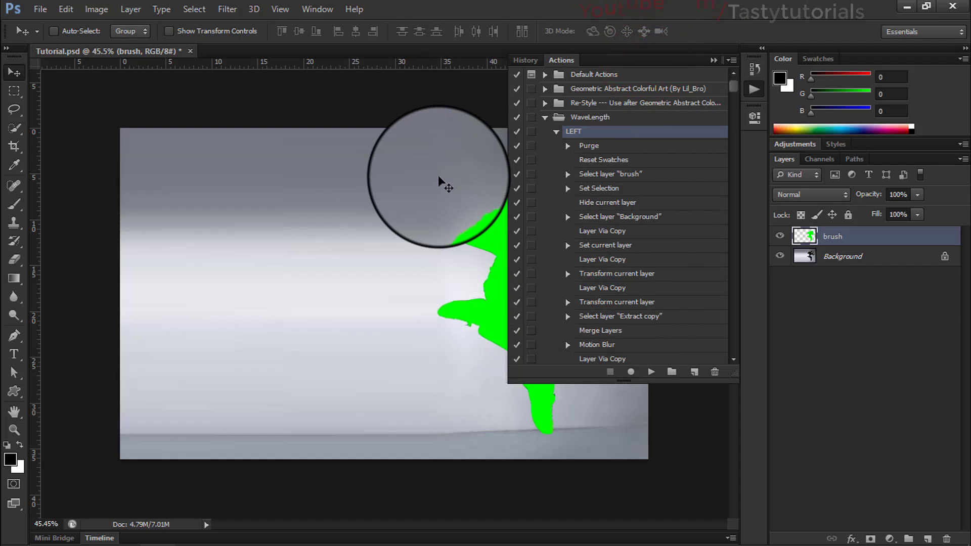
Step: Run the LEFT action on the document and hide the list of actions
{"action": "left_click", "coordinate": [651, 373]}
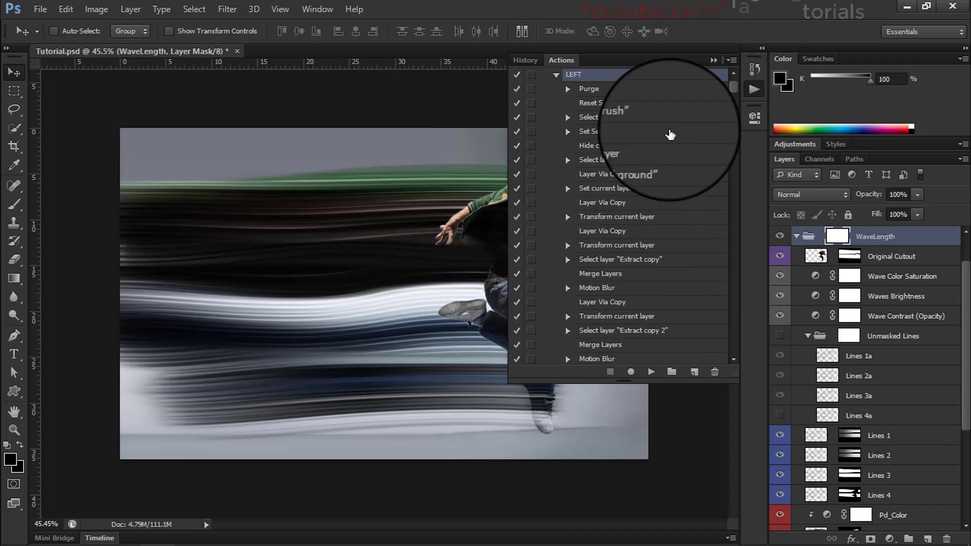
{"action": "left_click", "coordinate": [714, 60]}
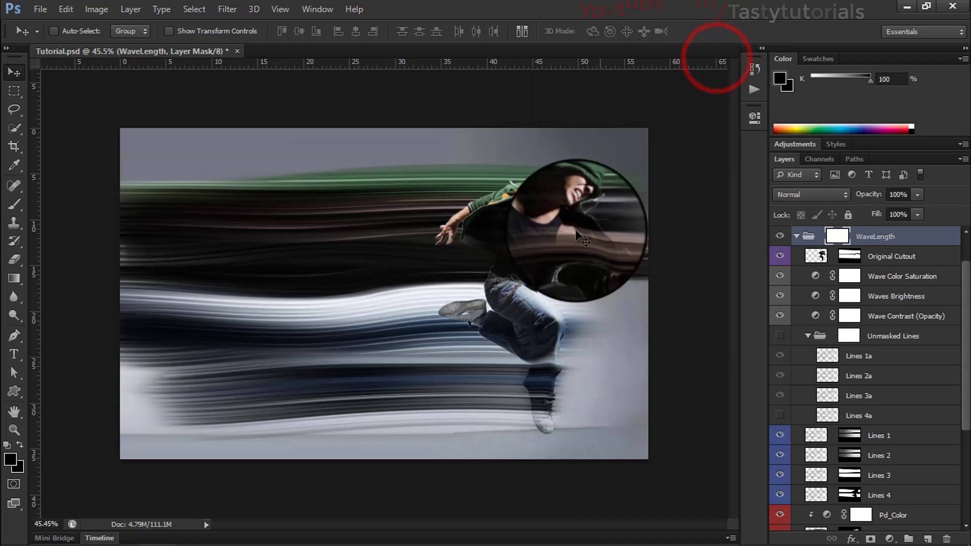
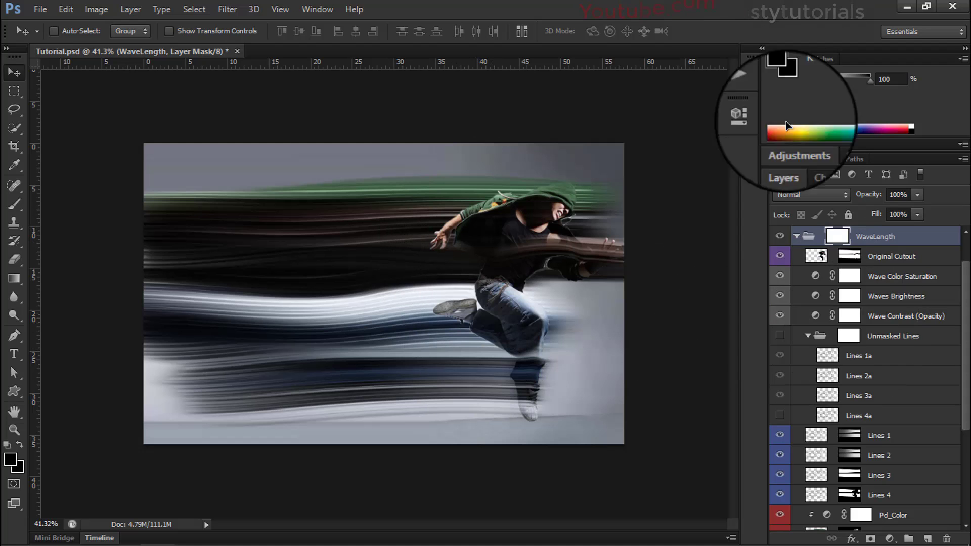
Step: Give the layer list more room, look through the WaveLength group's contents, and leave the group collapsed
{"action": "double_click", "coordinate": [783, 59]}
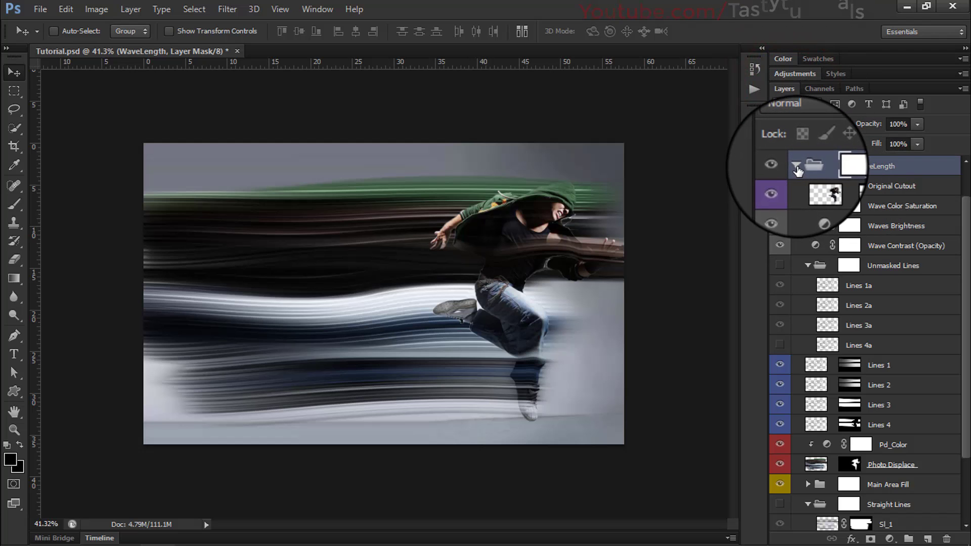
{"action": "left_click", "coordinate": [798, 170]}
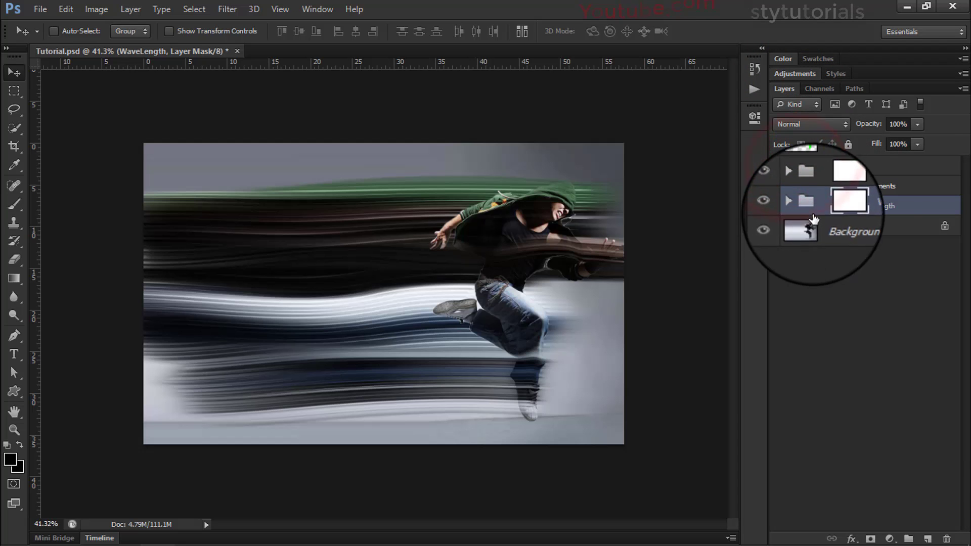
{"action": "left_click", "coordinate": [794, 207]}
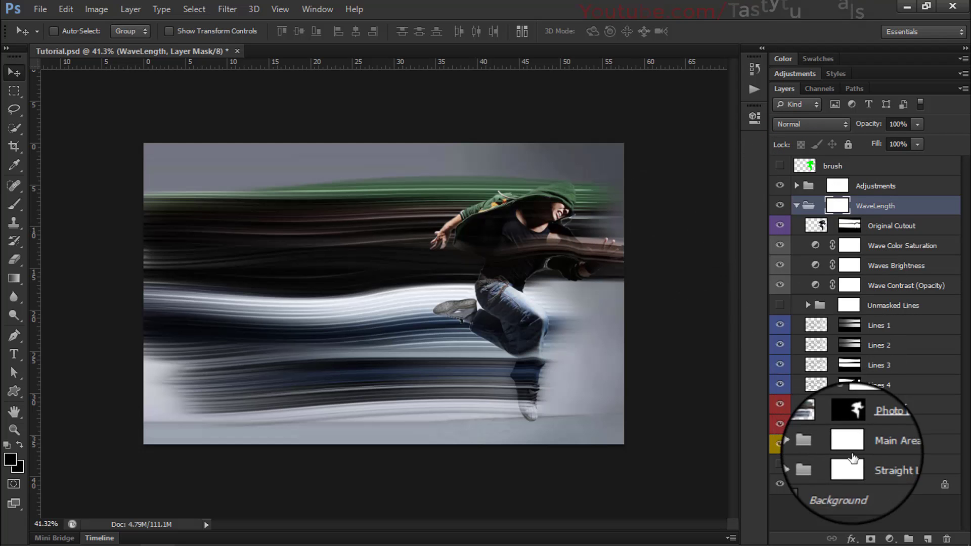
{"action": "left_click", "coordinate": [798, 206]}
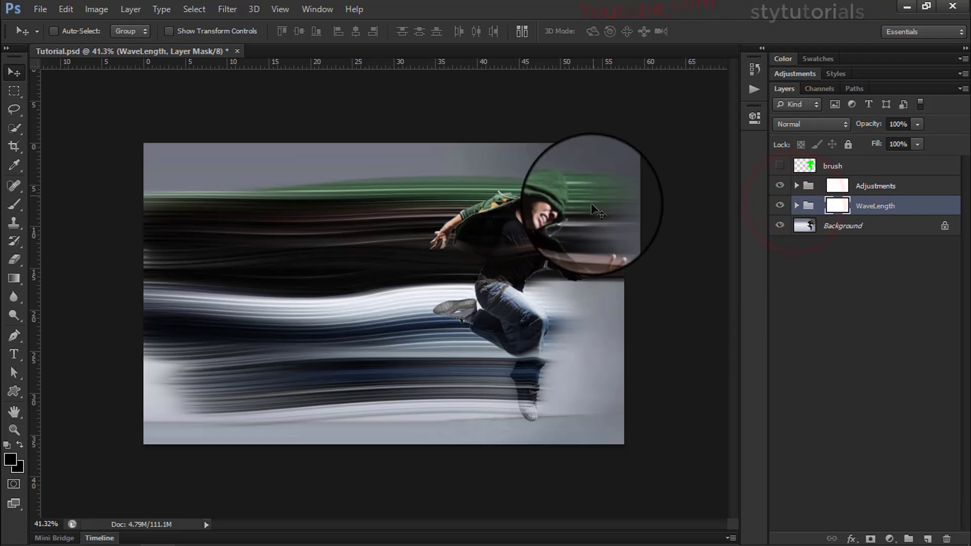
Step: Load the brush layer's outline as a selection and invert it to cover everything outside the dancer
{"action": "scroll", "coordinate": [568, 207], "scroll_direction": "up", "scroll_amount": 4}
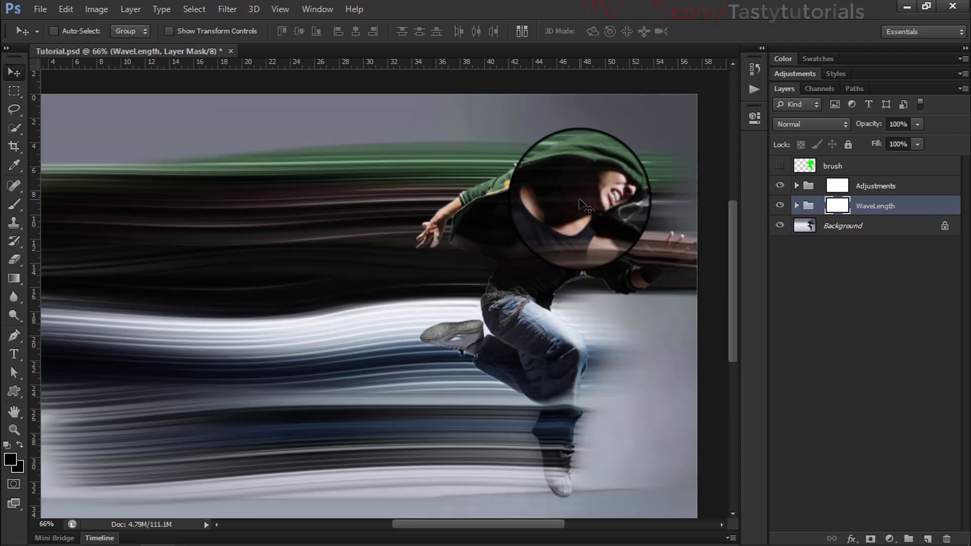
{"action": "left_click_drag", "start_coordinate": [607, 200], "coordinate": [471, 158]}
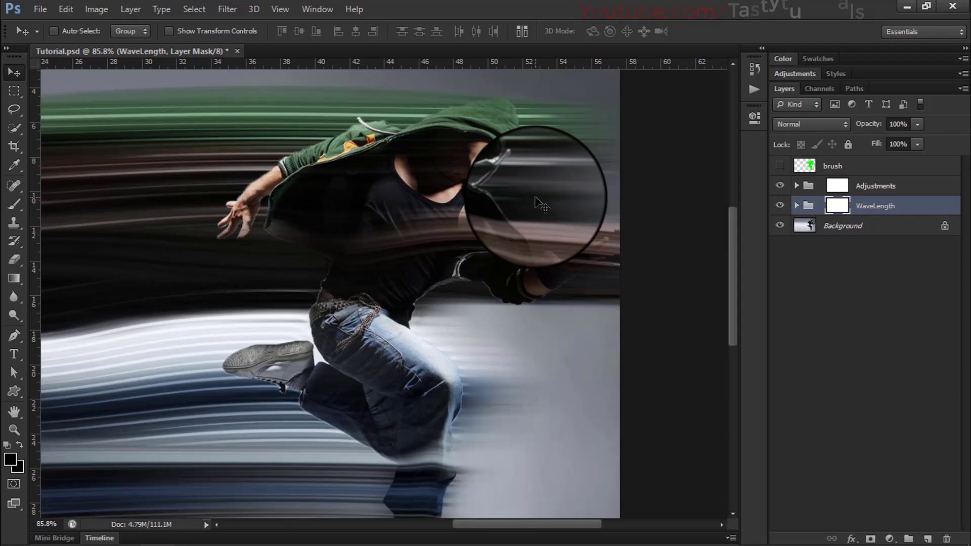
{"action": "left_click", "coordinate": [810, 167], "text": "ctrl"}
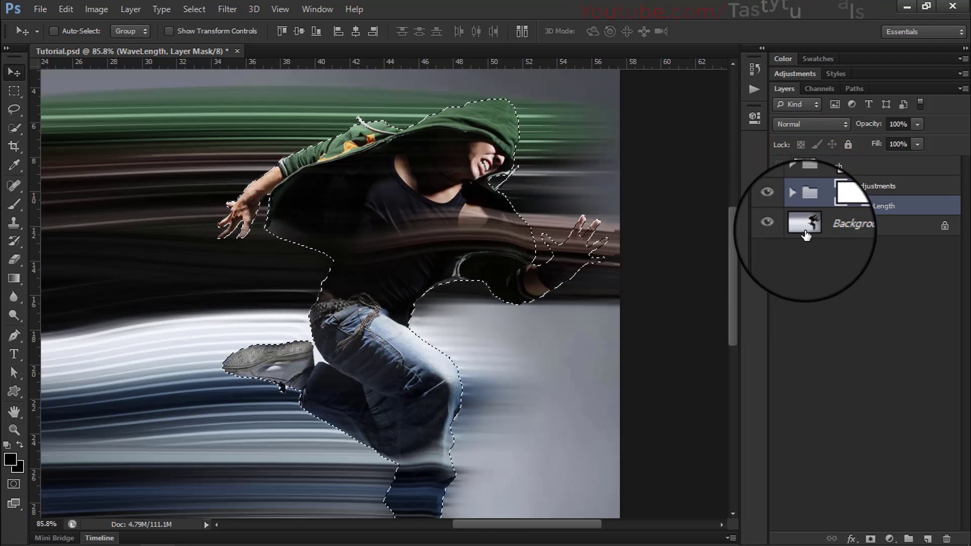
{"action": "left_click", "coordinate": [194, 9]}
{"action": "left_click", "coordinate": [203, 62]}
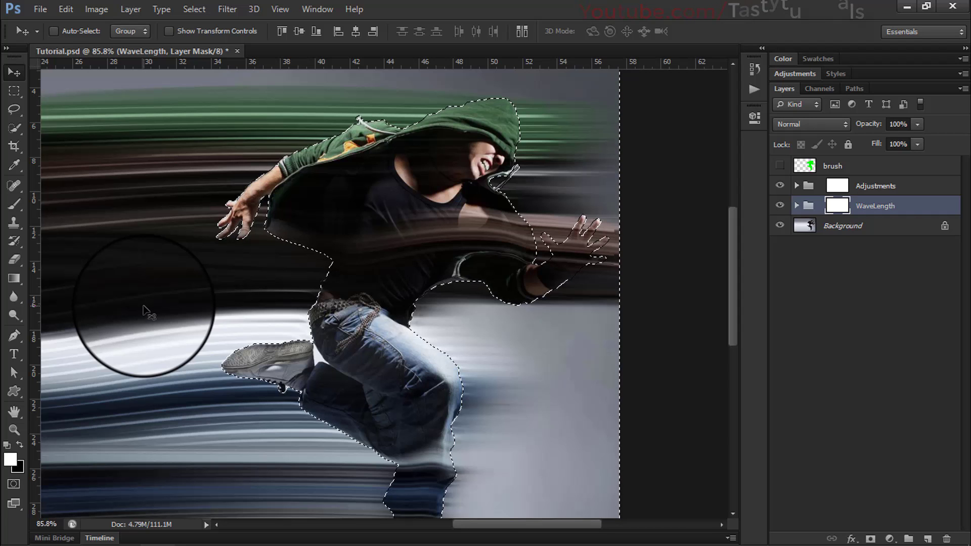
Step: Paint the WaveLength group's mask black with a soft 100 px brush to hide the streaks in front of the dancer's body and legs
{"action": "key", "text": "x"}
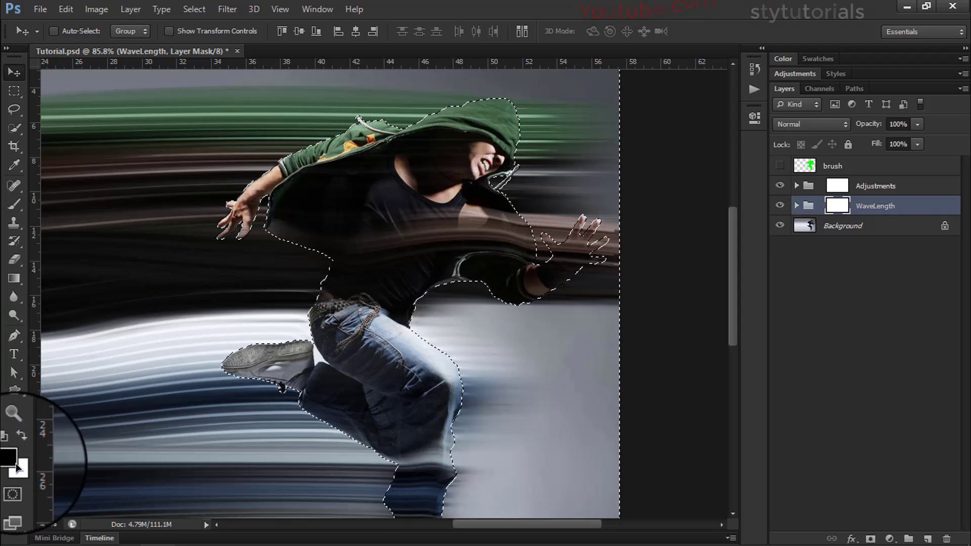
{"action": "key", "text": "b"}
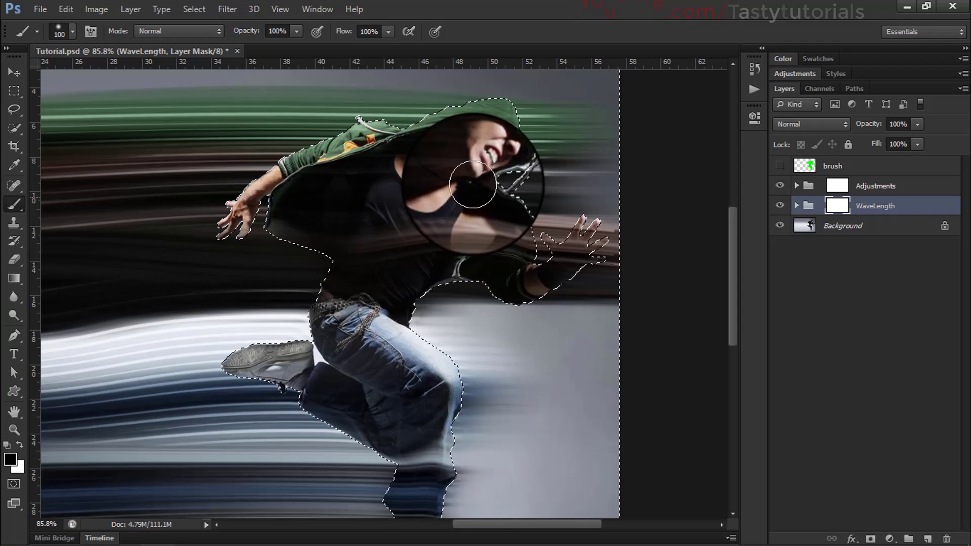
{"action": "right_click", "coordinate": [493, 152]}
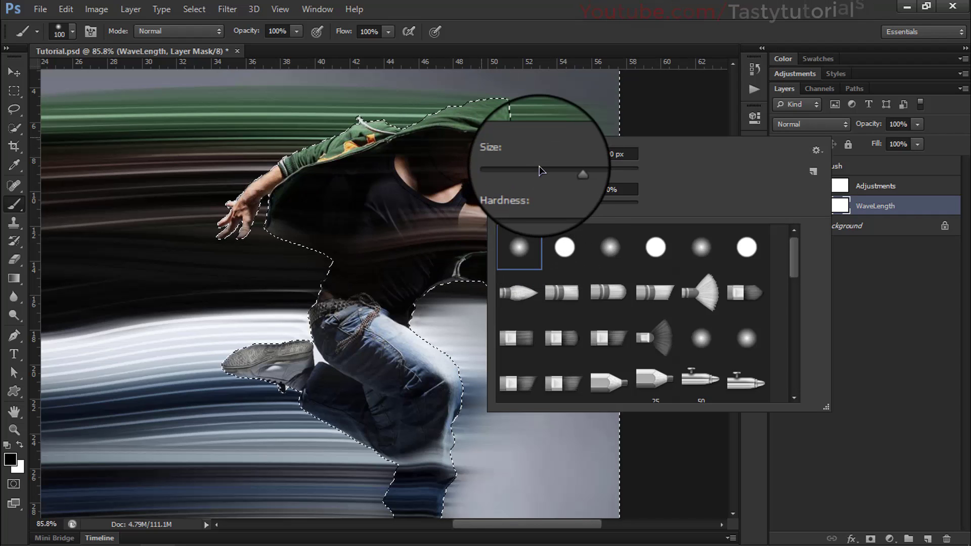
{"action": "left_click", "coordinate": [600, 4]}
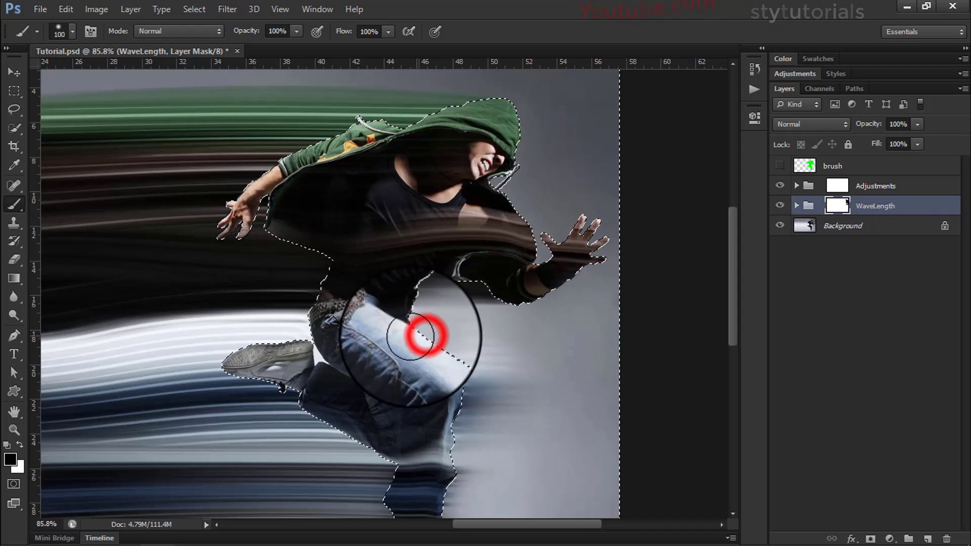
{"action": "mouse_move", "coordinate": [415, 390]}
{"action": "left_mouse_down"}
{"action": "mouse_move", "coordinate": [465, 349]}
{"action": "mouse_move", "coordinate": [463, 420]}
{"action": "mouse_move", "coordinate": [554, 441]}
{"action": "left_mouse_up"}
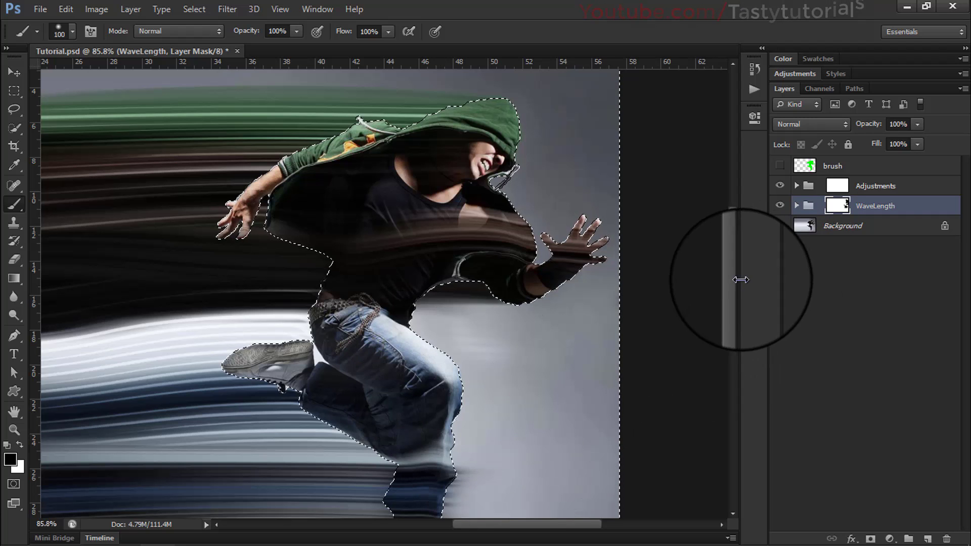
{"action": "left_click_drag", "start_coordinate": [734, 278], "coordinate": [728, 321]}
{"action": "left_click", "coordinate": [512, 300]}
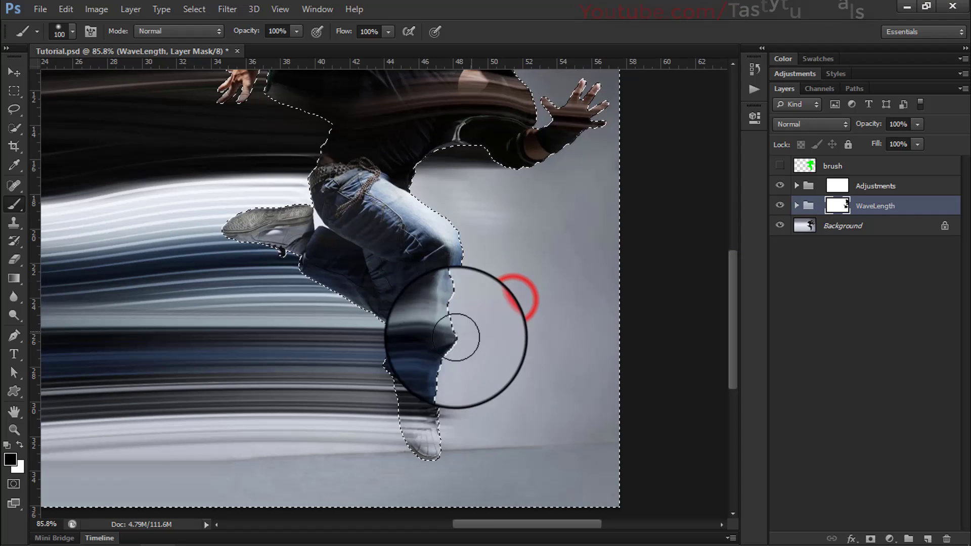
{"action": "mouse_move", "coordinate": [456, 337]}
{"action": "left_mouse_down"}
{"action": "mouse_move", "coordinate": [451, 467]}
{"action": "mouse_move", "coordinate": [465, 370]}
{"action": "mouse_move", "coordinate": [460, 247]}
{"action": "mouse_move", "coordinate": [431, 208]}
{"action": "mouse_move", "coordinate": [533, 235]}
{"action": "mouse_move", "coordinate": [483, 220]}
{"action": "left_mouse_up"}
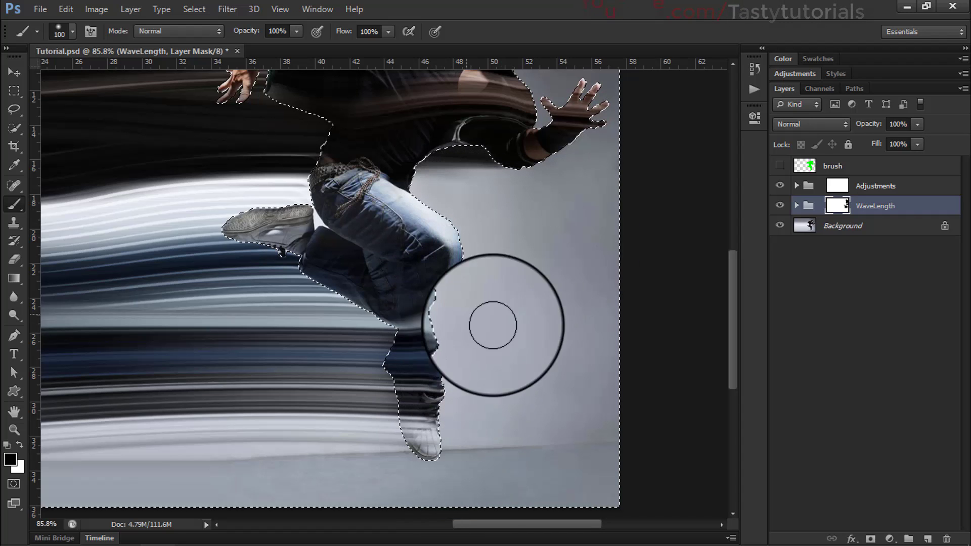
{"action": "mouse_move", "coordinate": [497, 437]}
{"action": "left_mouse_down"}
{"action": "mouse_move", "coordinate": [539, 432]}
{"action": "mouse_move", "coordinate": [523, 412]}
{"action": "left_mouse_up"}
Step: Invert the selection so that it covers only the dancer
{"action": "key", "text": "ctrl+0"}
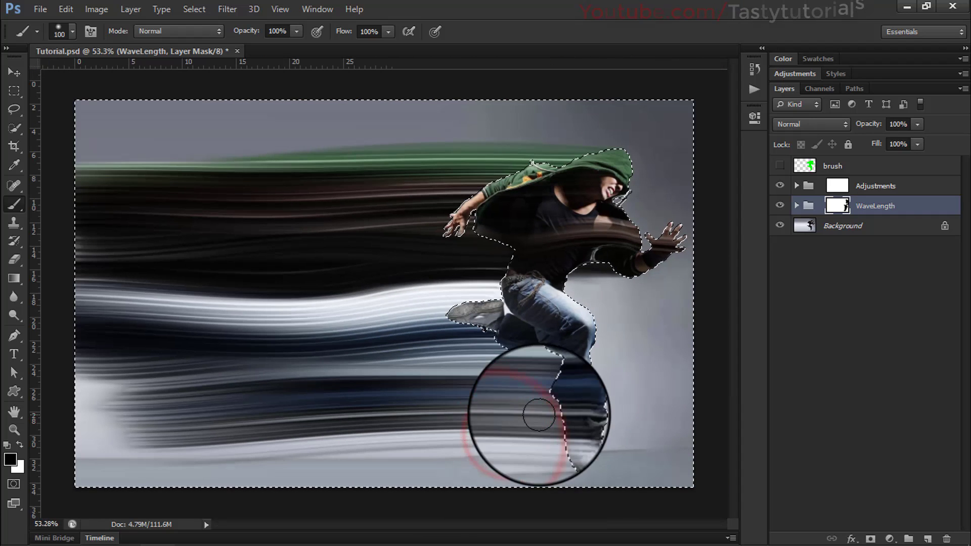
{"action": "scroll", "coordinate": [638, 276], "scroll_direction": "up", "scroll_amount": 2}
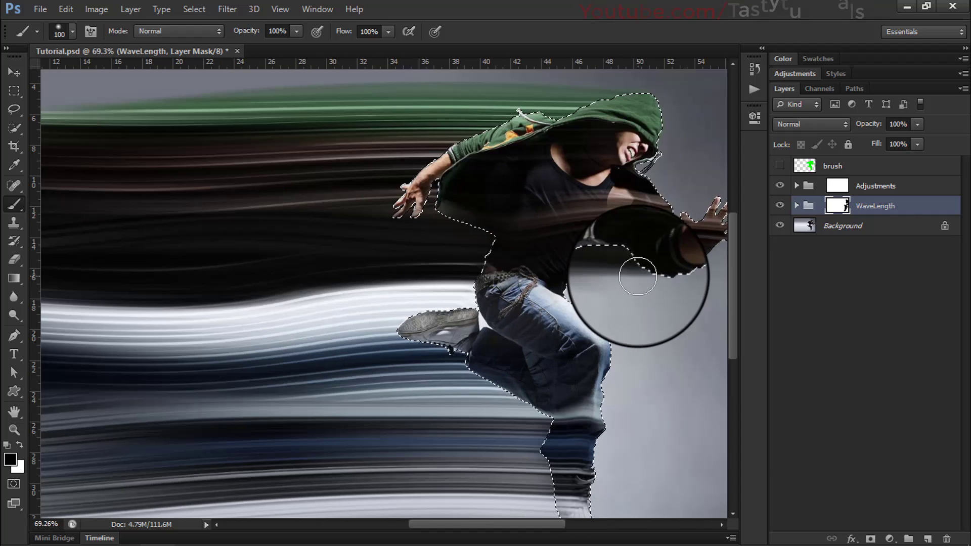
{"action": "scroll", "coordinate": [637, 276], "scroll_direction": "down", "scroll_amount": 2}
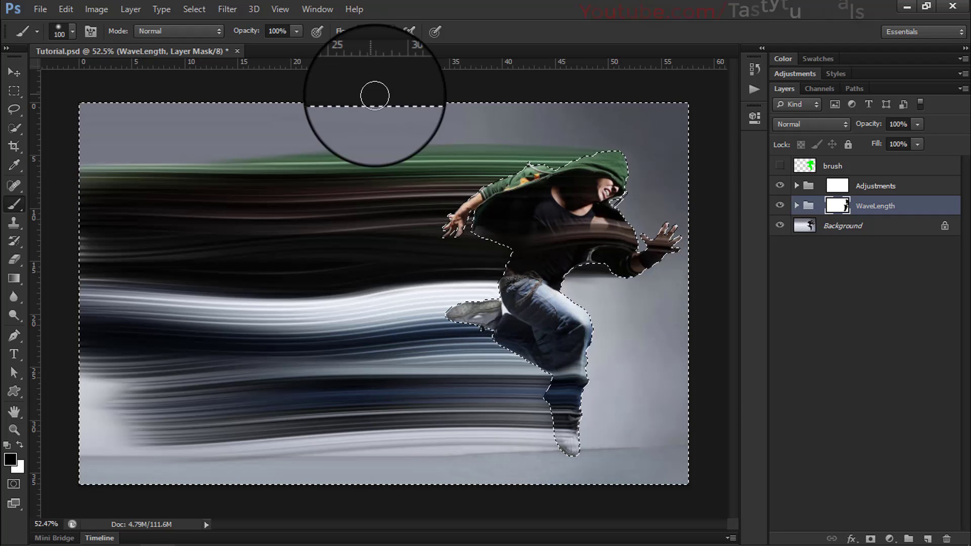
{"action": "left_click", "coordinate": [194, 10]}
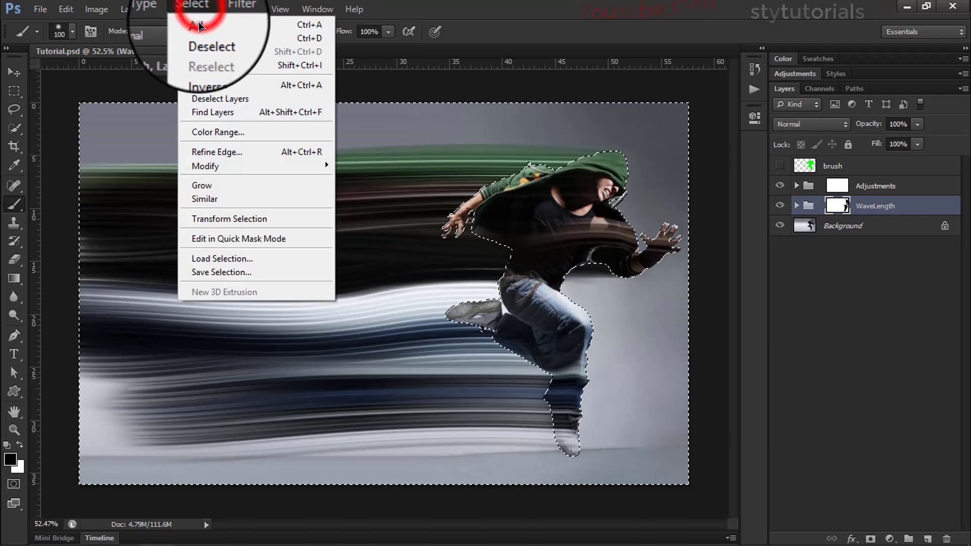
{"action": "left_click", "coordinate": [202, 65]}
Step: Try painting the WaveLength mask over the dancer's front sleeve at 100% brush opacity, and undo the strokes
{"action": "scroll", "coordinate": [579, 330], "scroll_direction": "up", "scroll_amount": 2}
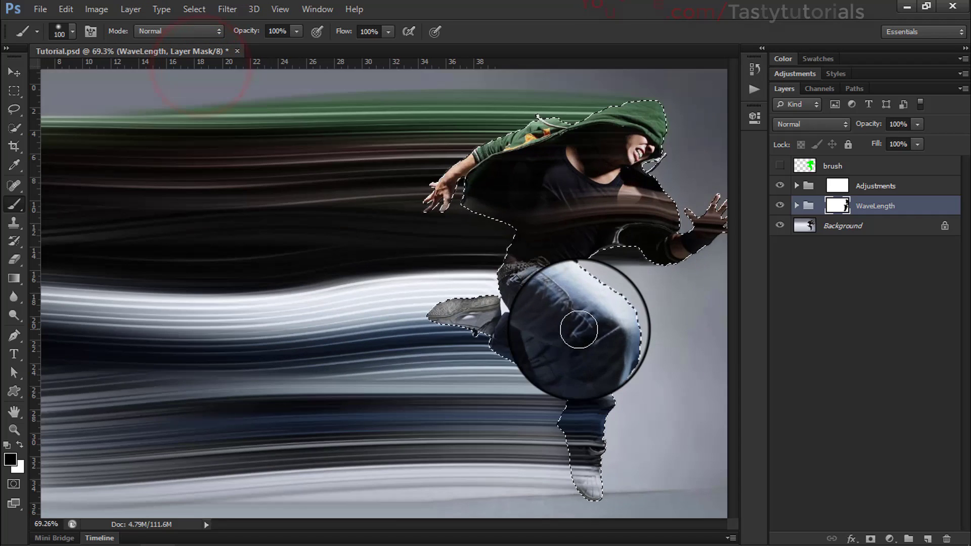
{"action": "left_click_drag", "start_coordinate": [598, 306], "coordinate": [423, 271]}
{"action": "scroll", "coordinate": [423, 271], "scroll_direction": "up", "scroll_amount": 2}
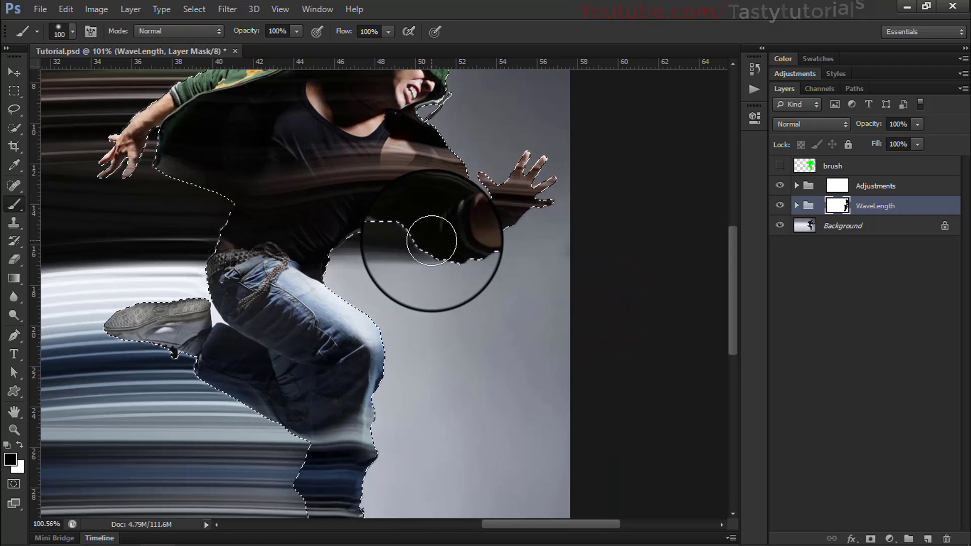
{"action": "scroll", "coordinate": [431, 240], "scroll_direction": "up", "scroll_amount": 3}
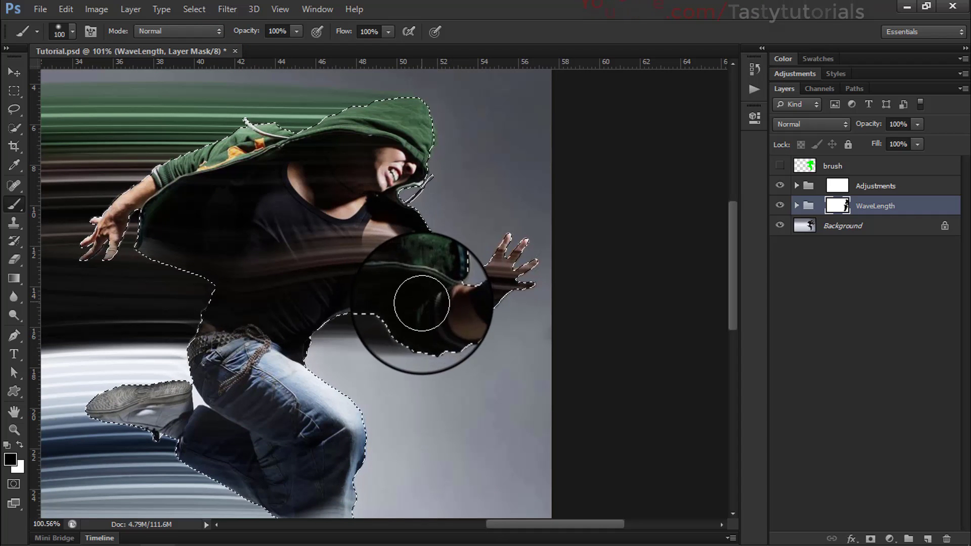
{"action": "key", "text": "ctrl+alt+z"}
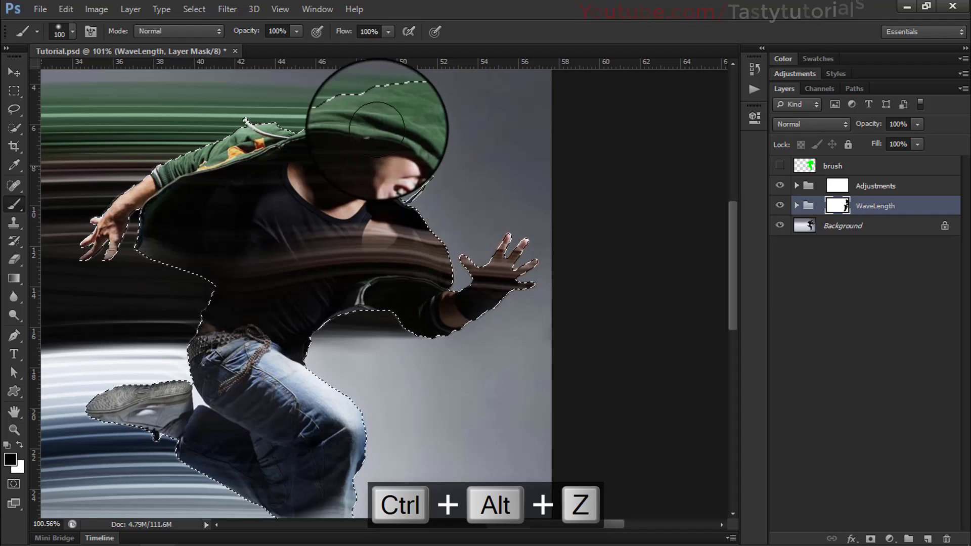
Step: Set the brush to 75% opacity and 63% flow, and paint the WaveLength mask over the dancer's front sleeve, hand and forearm
{"action": "left_click_drag", "start_coordinate": [249, 32], "coordinate": [230, 33]}
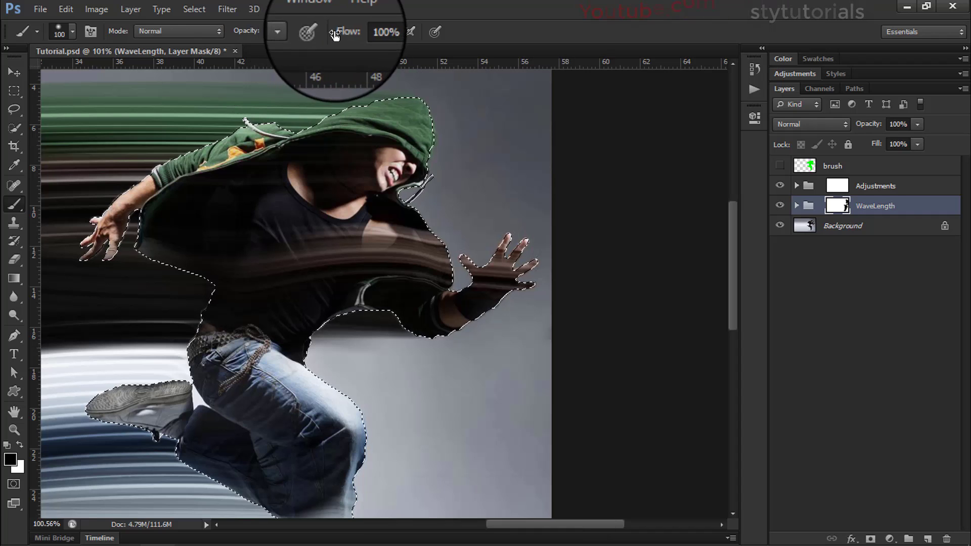
{"action": "left_click_drag", "start_coordinate": [344, 31], "coordinate": [316, 36]}
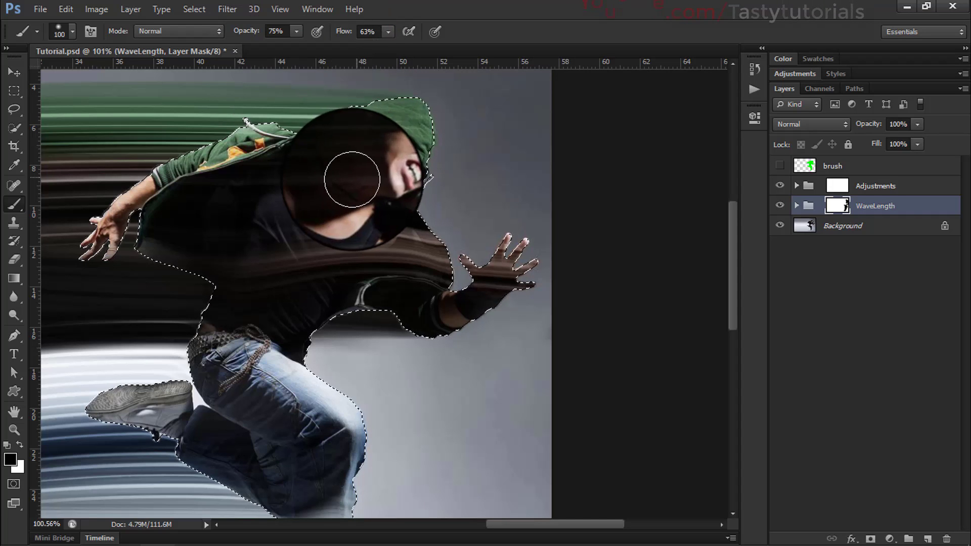
{"action": "mouse_move", "coordinate": [464, 246]}
{"action": "left_mouse_down"}
{"action": "mouse_move", "coordinate": [444, 277]}
{"action": "mouse_move", "coordinate": [477, 256]}
{"action": "left_mouse_up"}
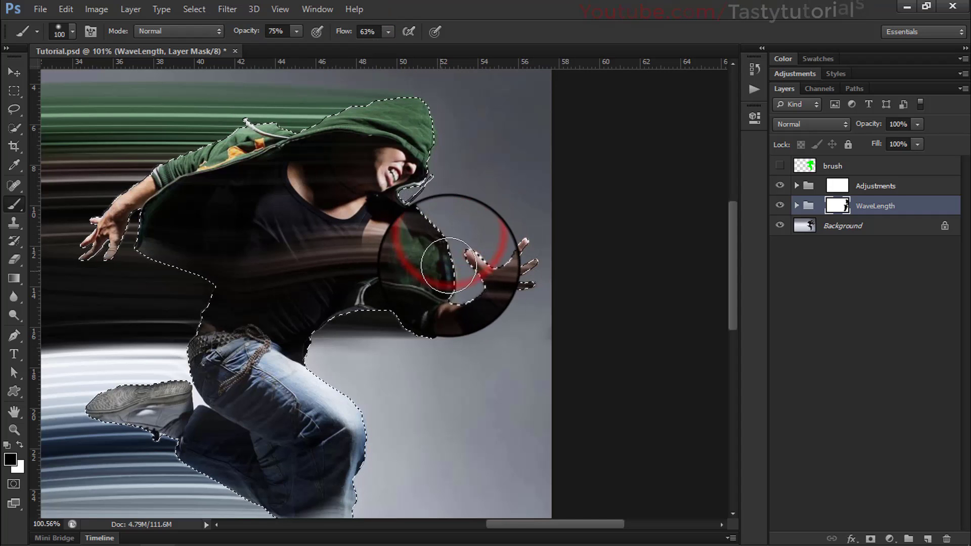
{"action": "mouse_move", "coordinate": [513, 314]}
{"action": "left_mouse_down"}
{"action": "mouse_move", "coordinate": [504, 269]}
{"action": "mouse_move", "coordinate": [511, 261]}
{"action": "mouse_move", "coordinate": [515, 275]}
{"action": "mouse_move", "coordinate": [524, 254]}
{"action": "mouse_move", "coordinate": [510, 305]}
{"action": "mouse_move", "coordinate": [489, 293]}
{"action": "mouse_move", "coordinate": [490, 282]}
{"action": "mouse_move", "coordinate": [453, 330]}
{"action": "mouse_move", "coordinate": [451, 252]}
{"action": "mouse_move", "coordinate": [447, 234]}
{"action": "mouse_move", "coordinate": [440, 255]}
{"action": "mouse_move", "coordinate": [431, 209]}
{"action": "mouse_move", "coordinate": [400, 275]}
{"action": "left_mouse_up"}
{"action": "scroll", "coordinate": [455, 321], "scroll_direction": "up", "scroll_amount": 2}
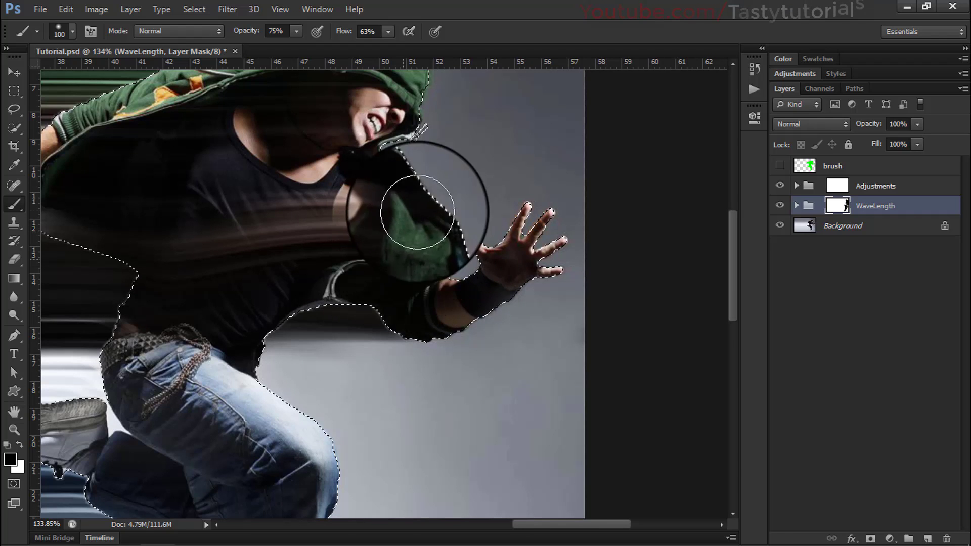
{"action": "mouse_move", "coordinate": [416, 200]}
{"action": "left_mouse_down"}
{"action": "mouse_move", "coordinate": [406, 170]}
{"action": "mouse_move", "coordinate": [425, 206]}
{"action": "mouse_move", "coordinate": [420, 258]}
{"action": "mouse_move", "coordinate": [386, 268]}
{"action": "mouse_move", "coordinate": [364, 295]}
{"action": "mouse_move", "coordinate": [433, 293]}
{"action": "left_mouse_up"}
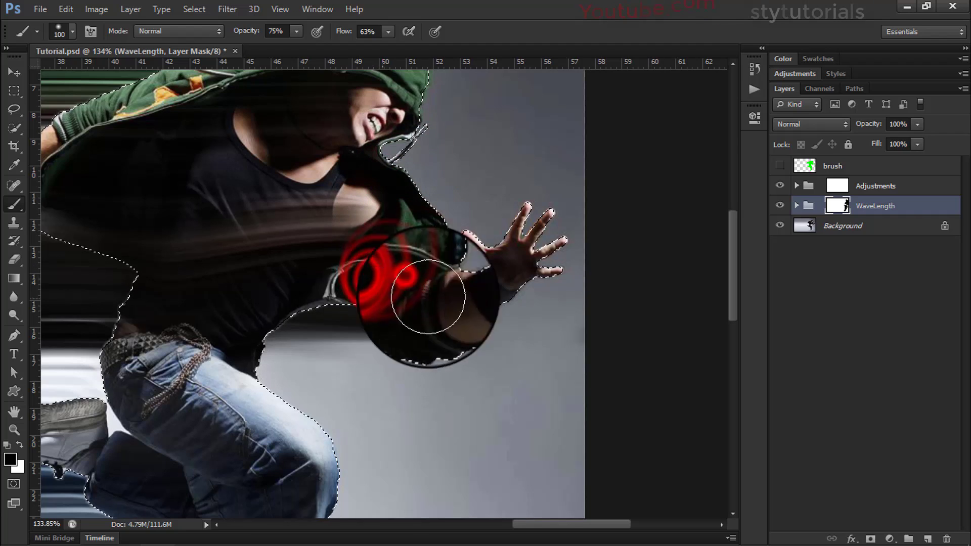
Step: Paint the WaveLength mask along the front edge of the dancer's standing leg and shoe to reveal the original photo
{"action": "scroll", "coordinate": [395, 344], "scroll_direction": "down", "scroll_amount": 5}
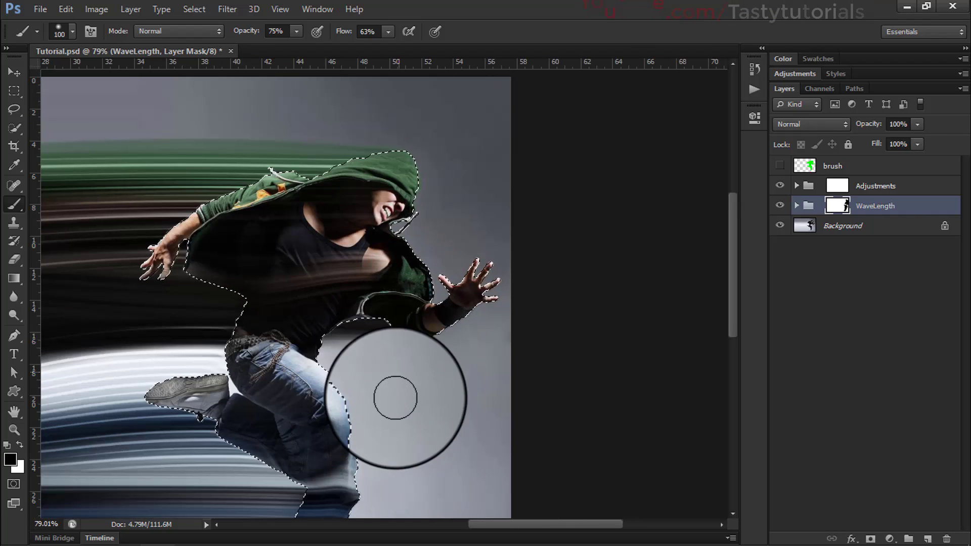
{"action": "scroll", "coordinate": [394, 398], "scroll_direction": "up", "scroll_amount": 3}
{"action": "left_click_drag", "start_coordinate": [390, 401], "coordinate": [433, 319]}
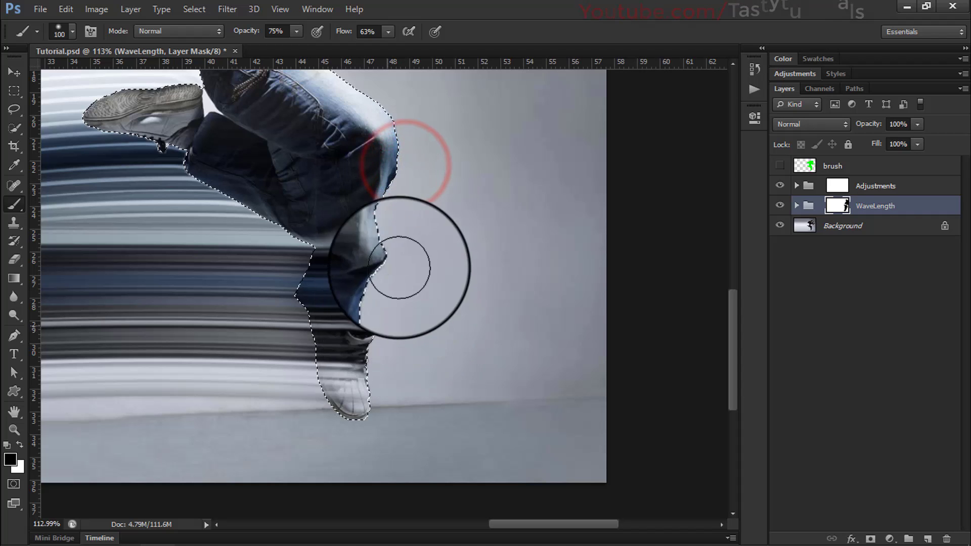
{"action": "mouse_move", "coordinate": [399, 267]}
{"action": "left_mouse_down"}
{"action": "mouse_move", "coordinate": [387, 415]}
{"action": "mouse_move", "coordinate": [379, 408]}
{"action": "mouse_move", "coordinate": [388, 339]}
{"action": "left_mouse_up"}
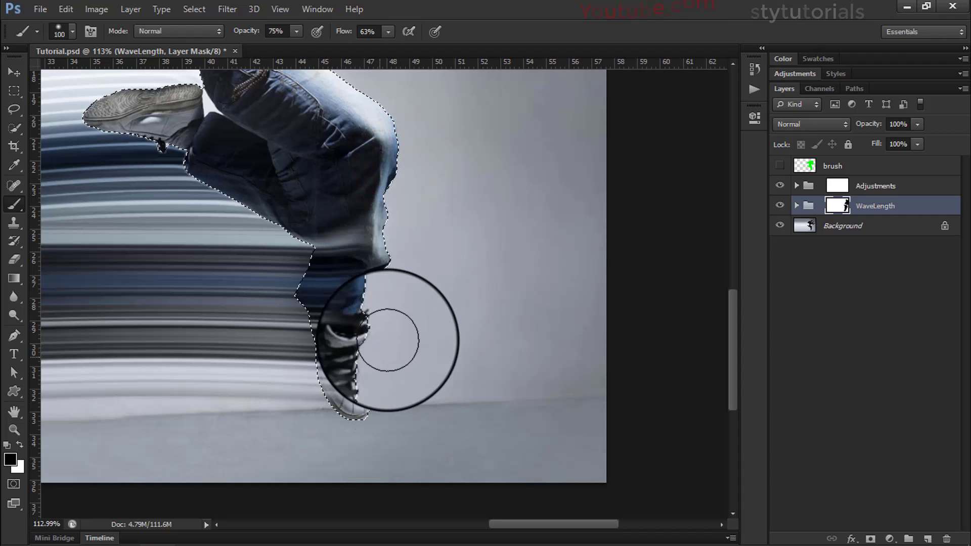
{"action": "left_click_drag", "start_coordinate": [397, 210], "coordinate": [405, 308]}
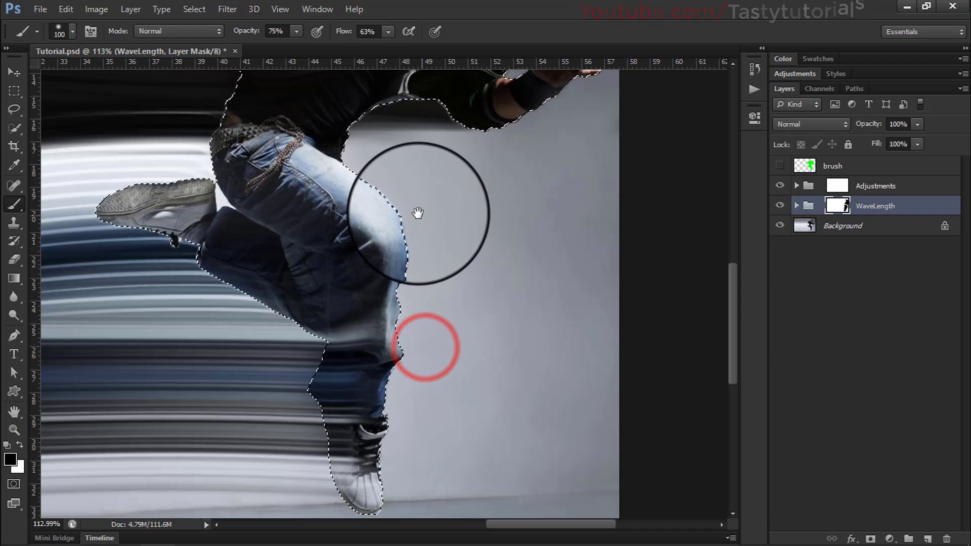
Step: Clear the selection around the dancer
{"action": "left_click_drag", "start_coordinate": [418, 213], "coordinate": [477, 473]}
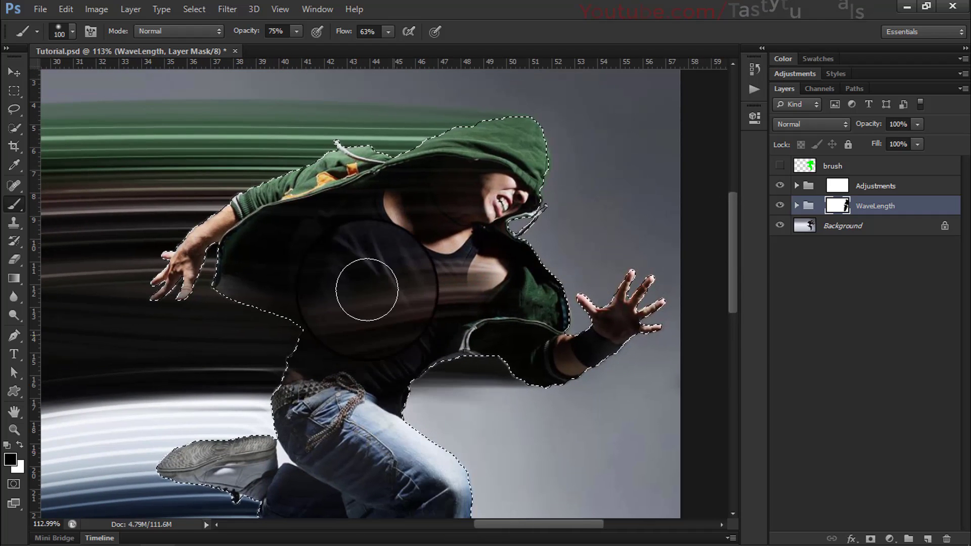
{"action": "scroll", "coordinate": [367, 289], "scroll_direction": "down", "scroll_amount": 5}
{"action": "key", "text": "ctrl+d"}
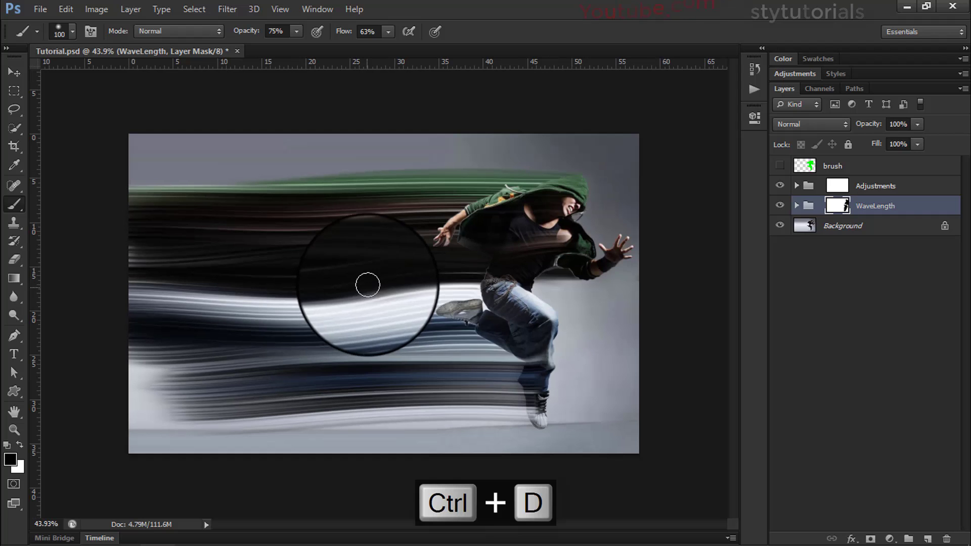
{"action": "scroll", "coordinate": [601, 374], "scroll_direction": "up", "scroll_amount": 3}
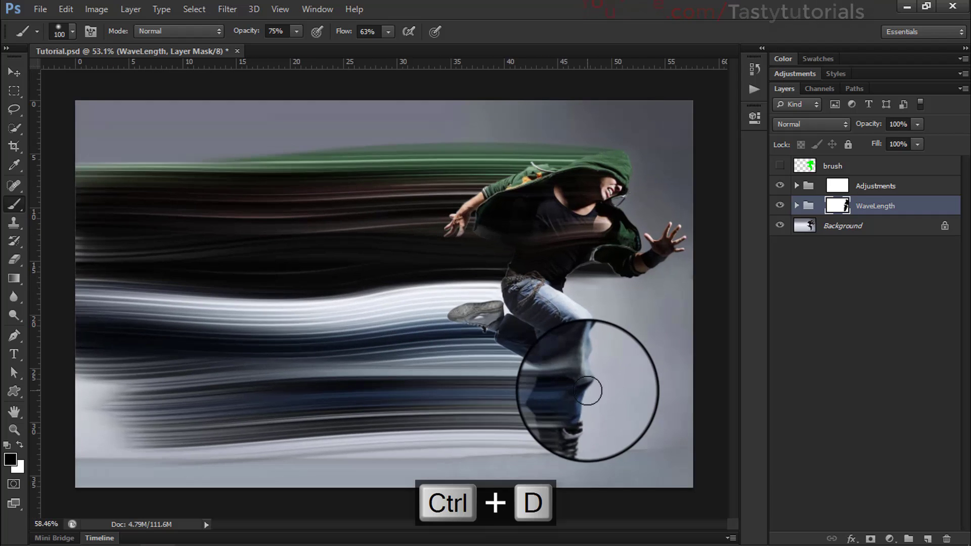
{"action": "scroll", "coordinate": [587, 390], "scroll_direction": "up", "scroll_amount": 1}
Step: Compare the image with and without the WaveLength group, and expand it to compare its Original Cutout layer the same way
{"action": "left_click", "coordinate": [779, 205]}
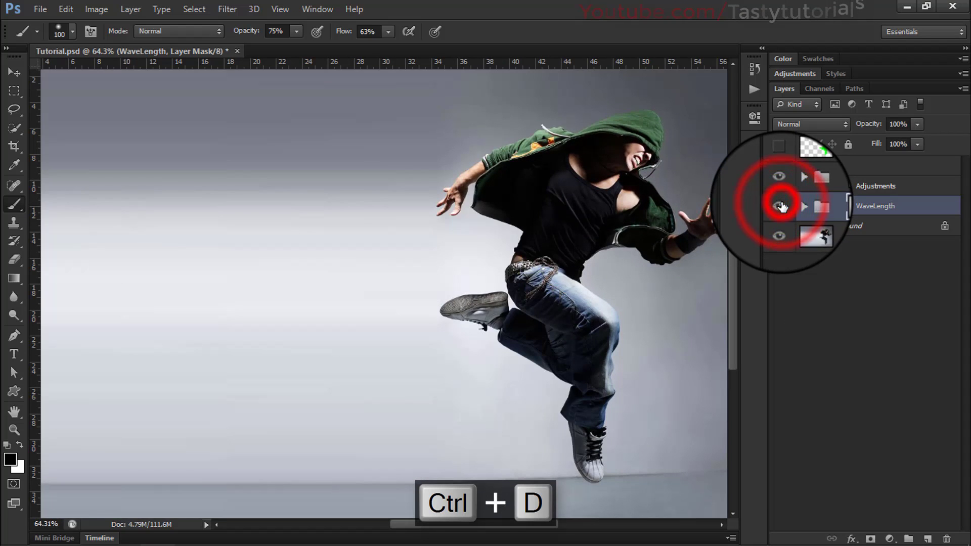
{"action": "left_click", "coordinate": [779, 205]}
{"action": "left_click", "coordinate": [804, 206]}
{"action": "left_click", "coordinate": [781, 221]}
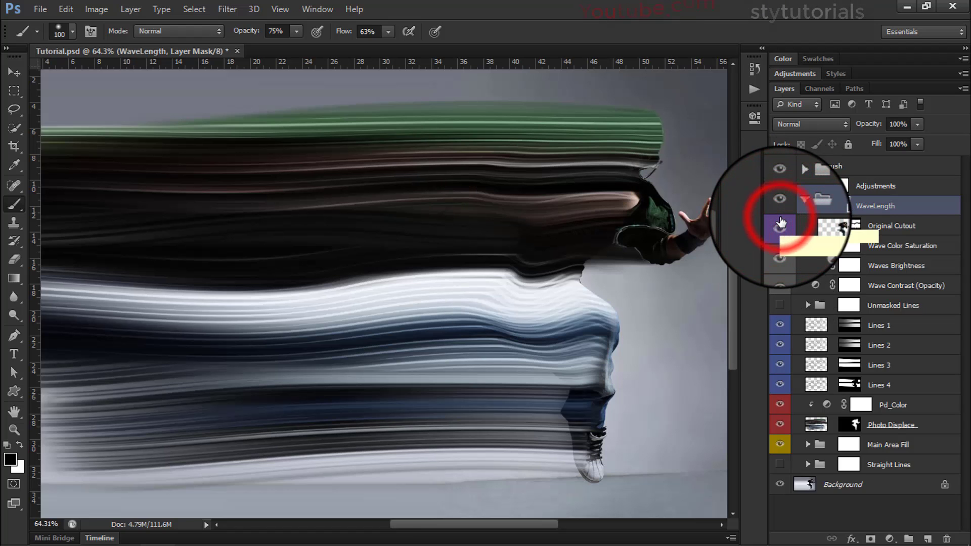
{"action": "left_click", "coordinate": [781, 222]}
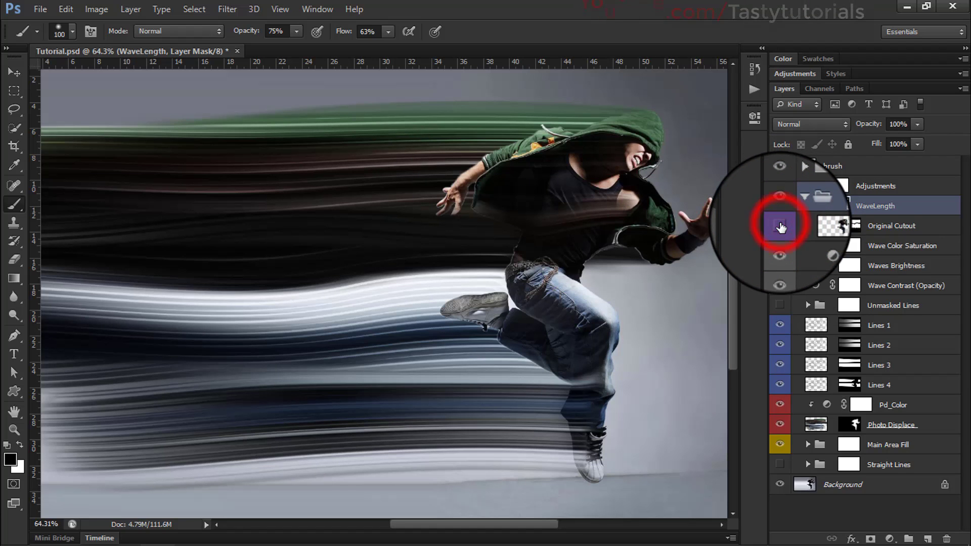
Step: Defringe the Original Cutout layer with a width of 2 pixels
{"action": "scroll", "coordinate": [529, 240], "scroll_direction": "up", "scroll_amount": 5}
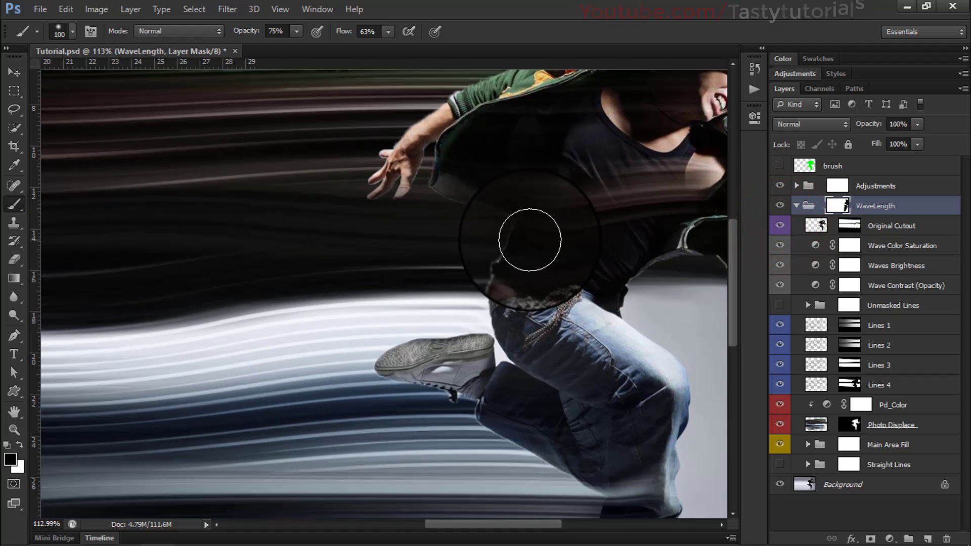
{"action": "key", "text": "v"}
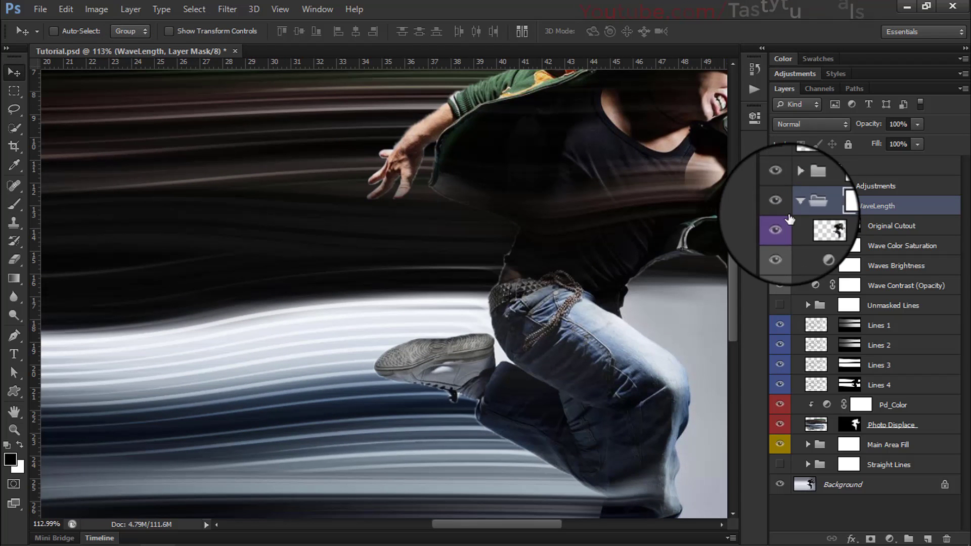
{"action": "left_click", "coordinate": [812, 228]}
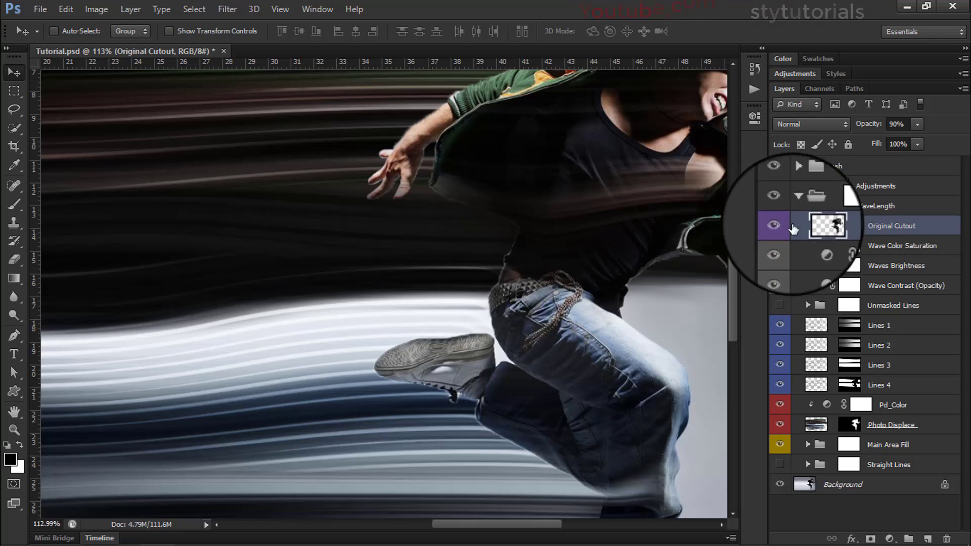
{"action": "left_click", "coordinate": [808, 223]}
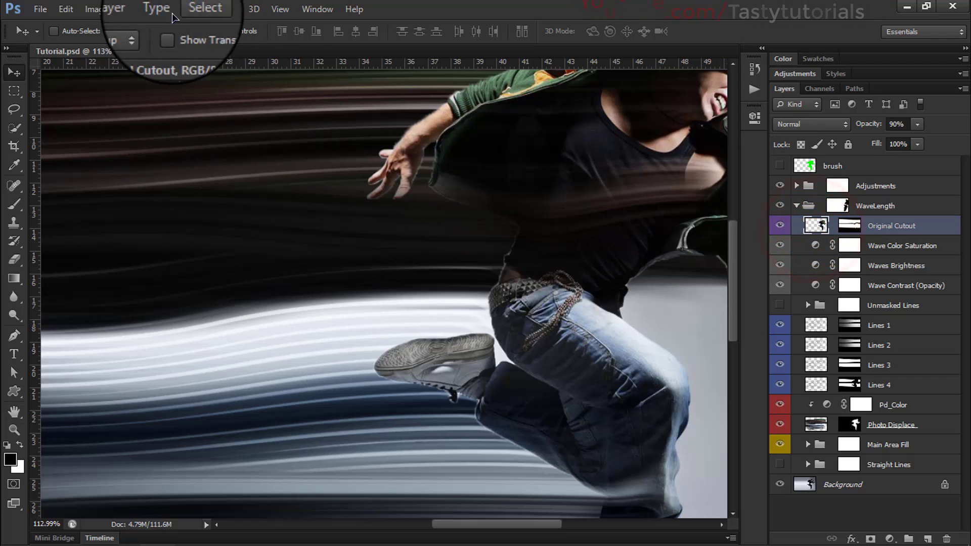
{"action": "left_click", "coordinate": [140, 10]}
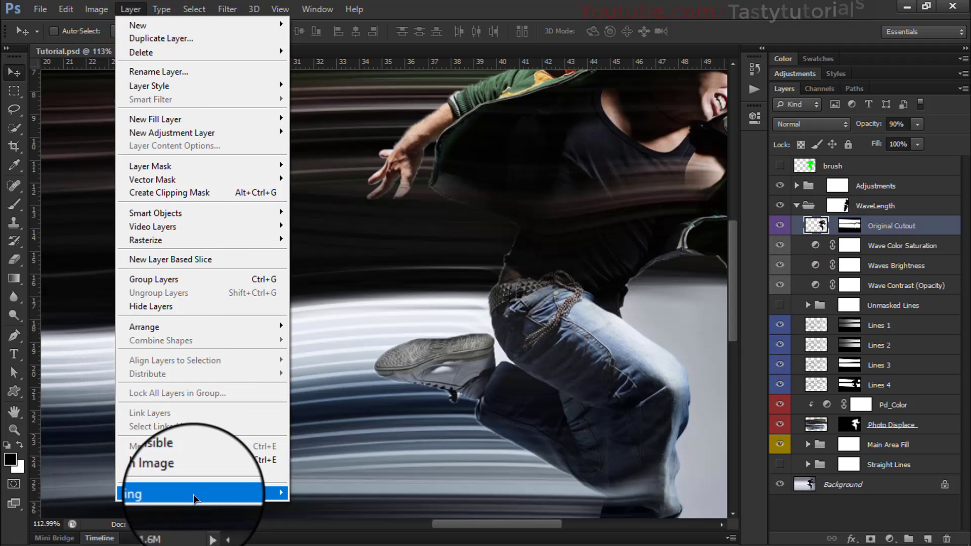
{"action": "mouse_move", "coordinate": [197, 499]}
{"action": "left_click", "coordinate": [61, 507]}
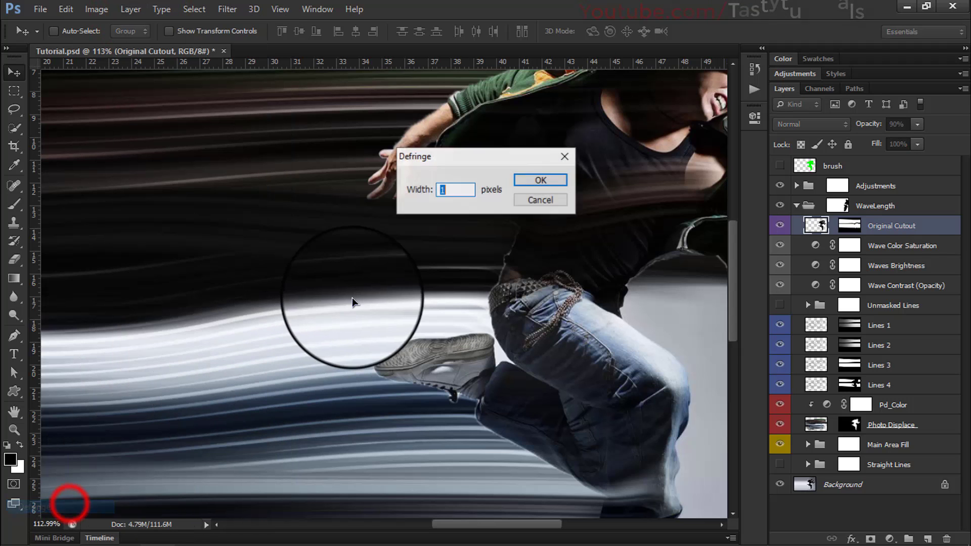
{"action": "type", "text": "2"}
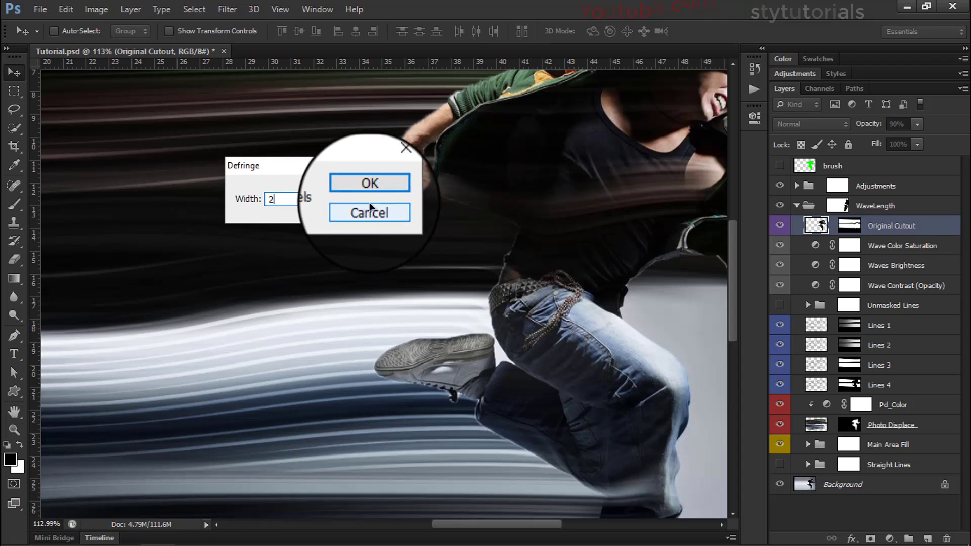
{"action": "left_click", "coordinate": [374, 191]}
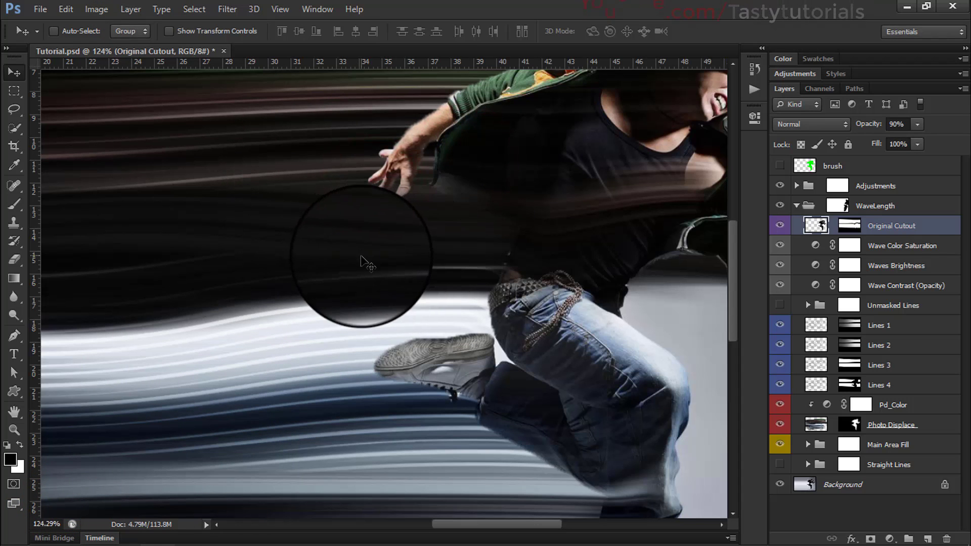
Step: Examine the edges of the defringed cutout around the dancer's arm, torso and shoe
{"action": "key", "text": "ctrl+minus"}
{"action": "scroll", "coordinate": [361, 256], "scroll_direction": "down", "scroll_amount": 3}
{"action": "scroll", "coordinate": [336, 243], "scroll_direction": "up", "scroll_amount": 2}
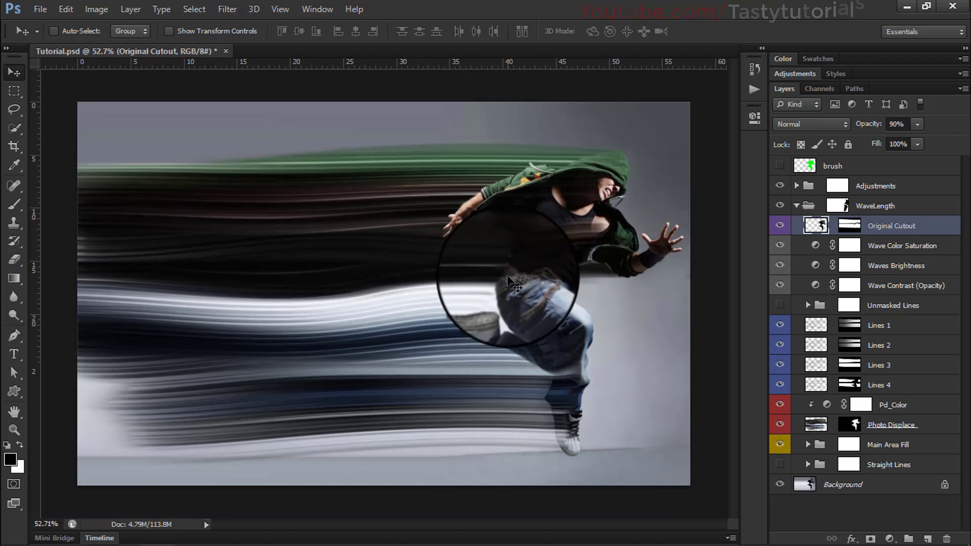
{"action": "scroll", "coordinate": [556, 116], "scroll_direction": "up", "scroll_amount": 4}
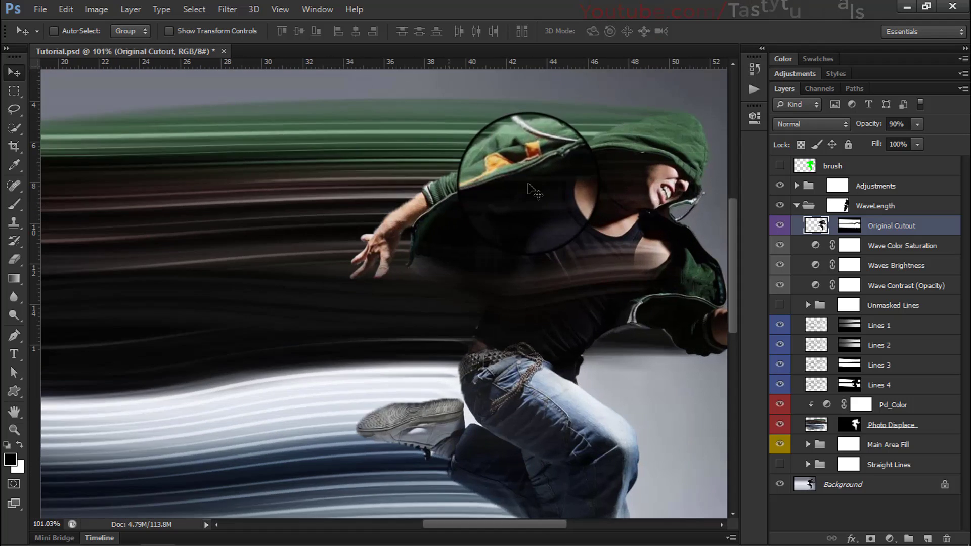
{"action": "scroll", "coordinate": [368, 356], "scroll_direction": "down", "scroll_amount": 3}
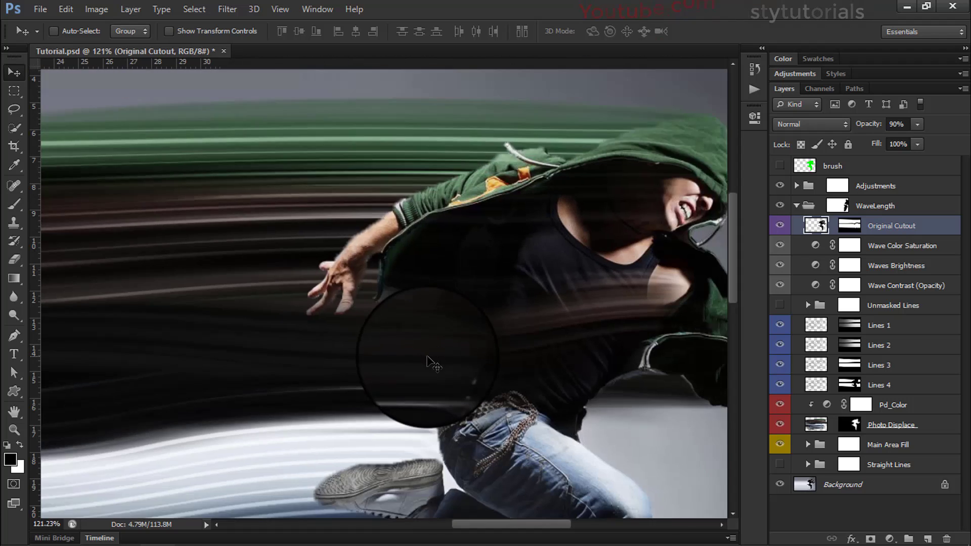
{"action": "scroll", "coordinate": [429, 360], "scroll_direction": "down", "scroll_amount": 2}
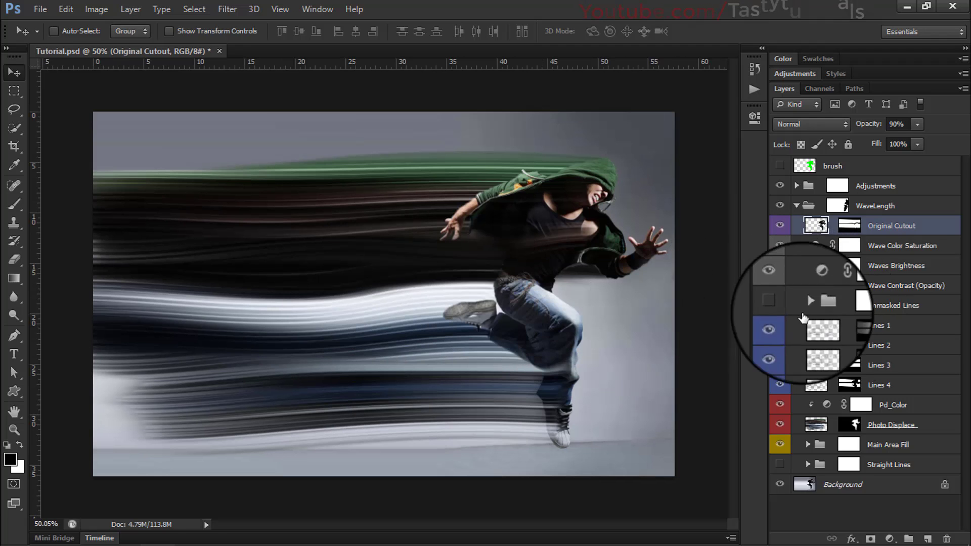
Step: Select the Unmasked Lines group and compare the streaks with and without it
{"action": "left_click", "coordinate": [926, 307]}
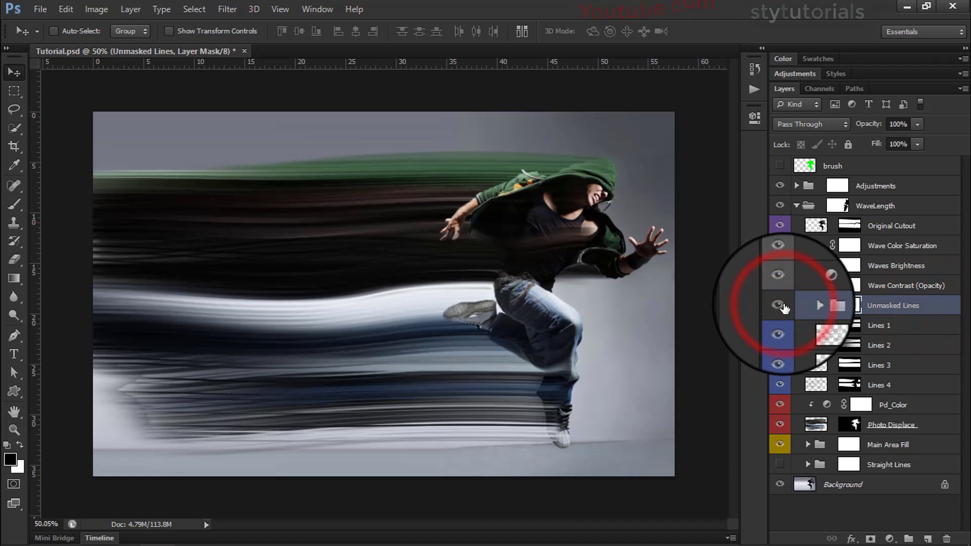
{"action": "left_click", "coordinate": [779, 305]}
{"action": "left_click", "coordinate": [781, 306]}
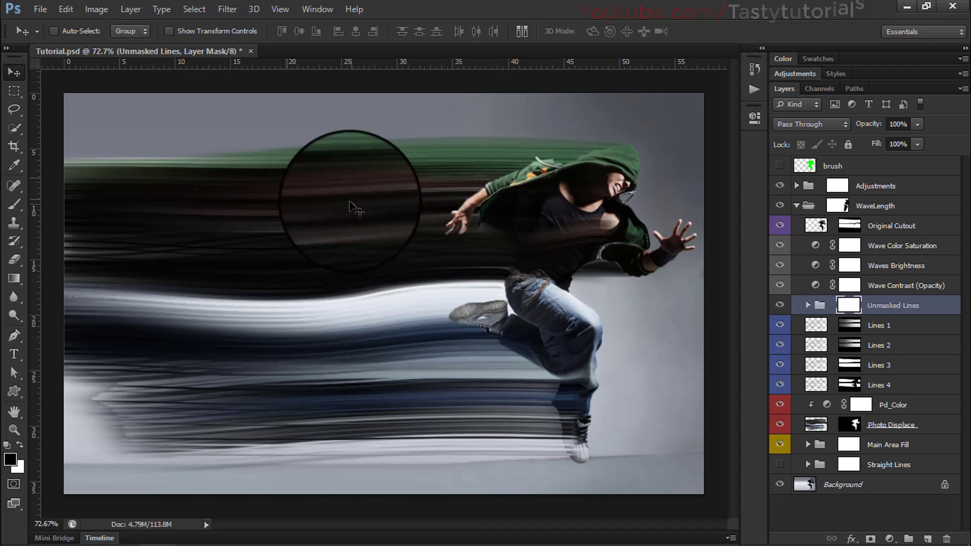
{"action": "scroll", "coordinate": [350, 205], "scroll_direction": "up", "scroll_amount": 5}
{"action": "left_click", "coordinate": [779, 306]}
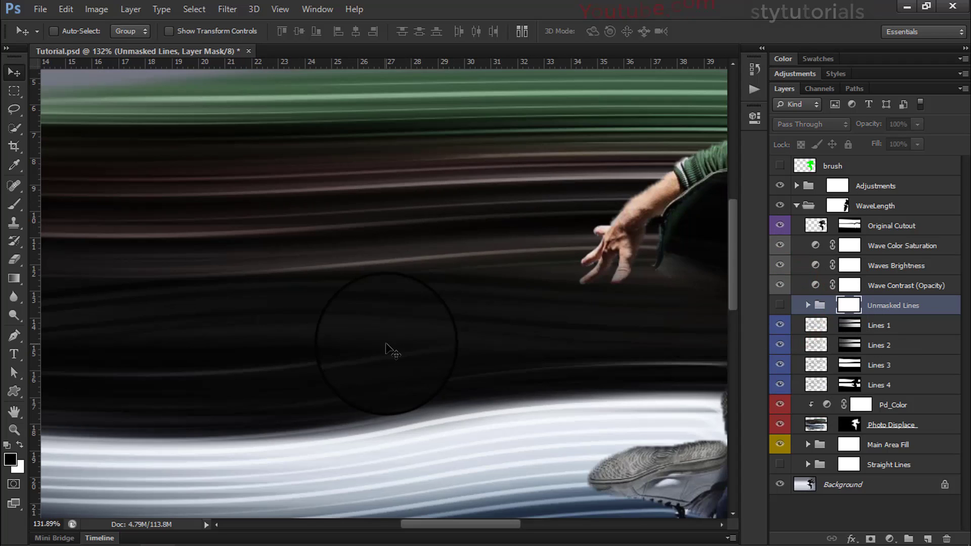
{"action": "scroll", "coordinate": [387, 351], "scroll_direction": "down", "scroll_amount": 2}
{"action": "scroll", "coordinate": [388, 351], "scroll_direction": "down", "scroll_amount": 2}
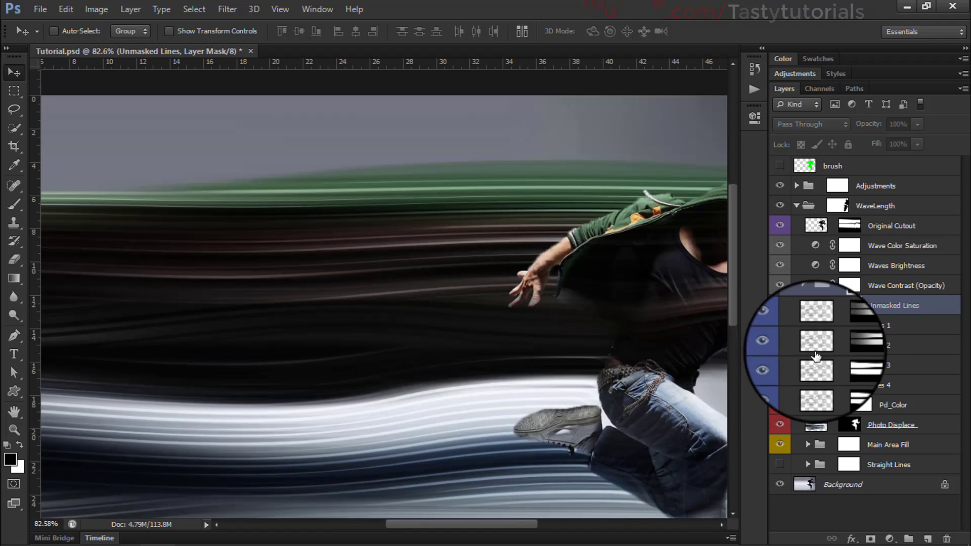
Step: Make the Unmasked Lines group visible, show the Lines 4a layer inside it, and collapse the group
{"action": "left_click", "coordinate": [780, 306]}
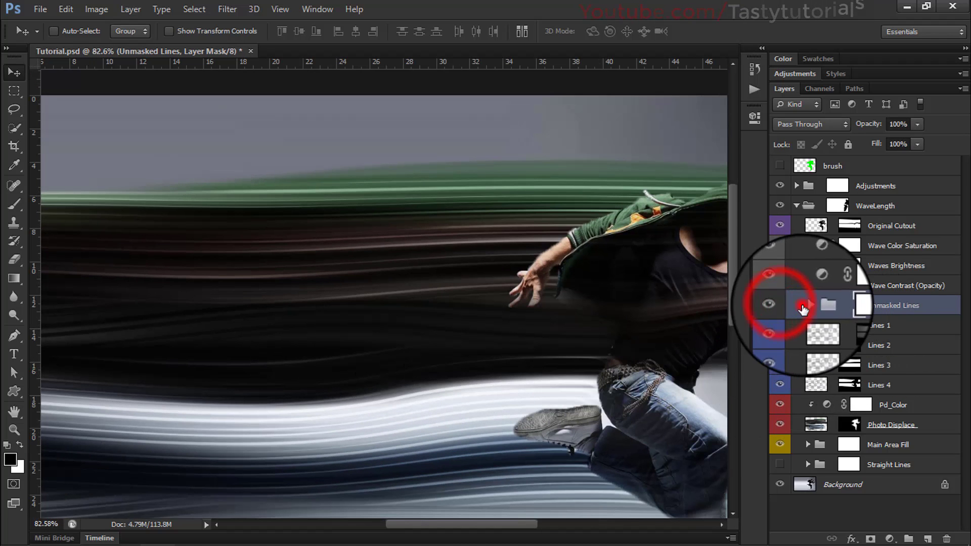
{"action": "left_click", "coordinate": [806, 306]}
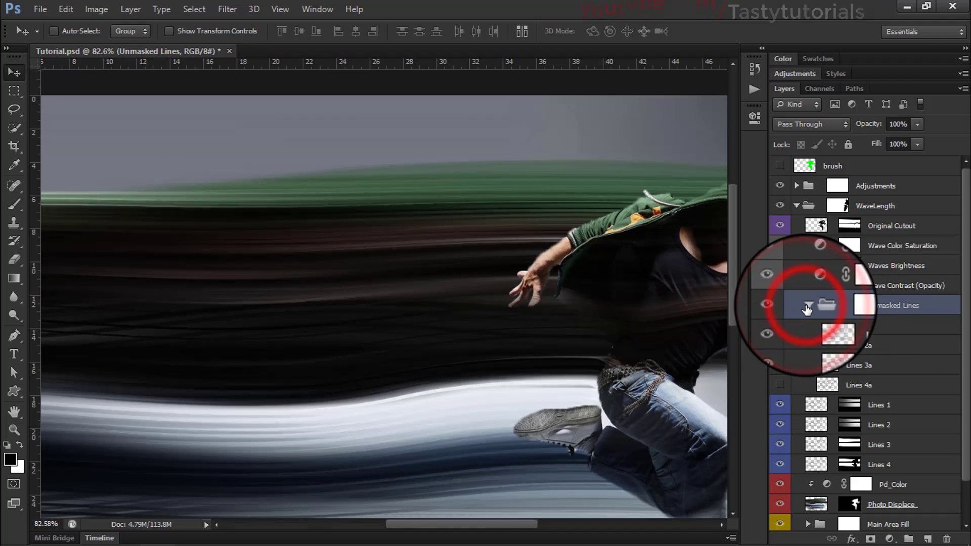
{"action": "left_click", "coordinate": [782, 386]}
{"action": "scroll", "coordinate": [656, 369], "scroll_direction": "down", "scroll_amount": 3}
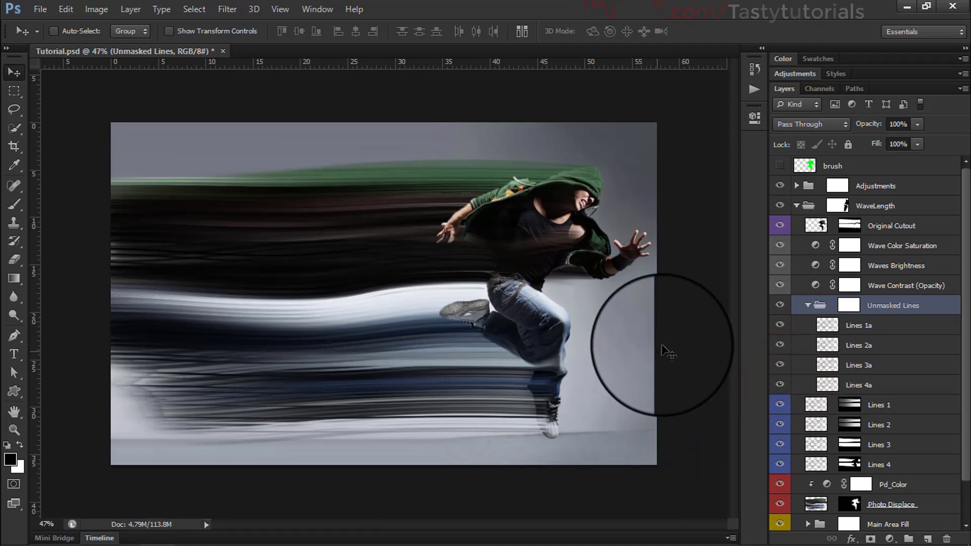
{"action": "left_click", "coordinate": [807, 305]}
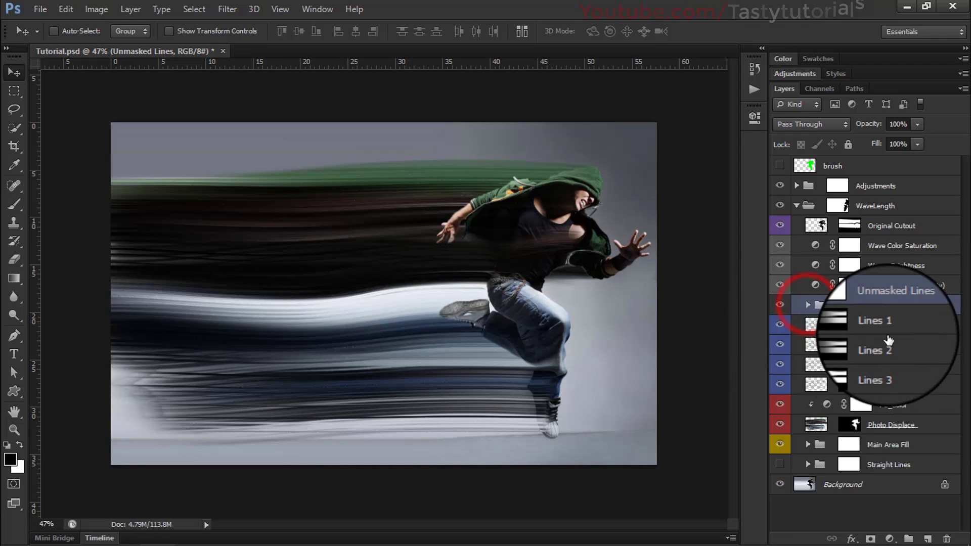
Step: Select the Lines 1 layer and compare the streaks with and without the Unmasked Lines group
{"action": "left_click", "coordinate": [890, 326]}
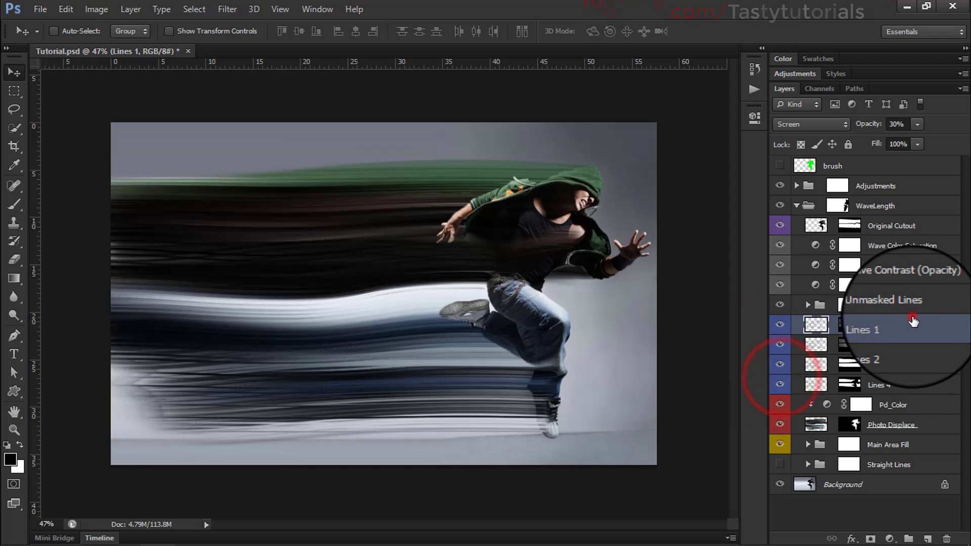
{"action": "scroll", "coordinate": [385, 293], "scroll_direction": "up", "scroll_amount": 2}
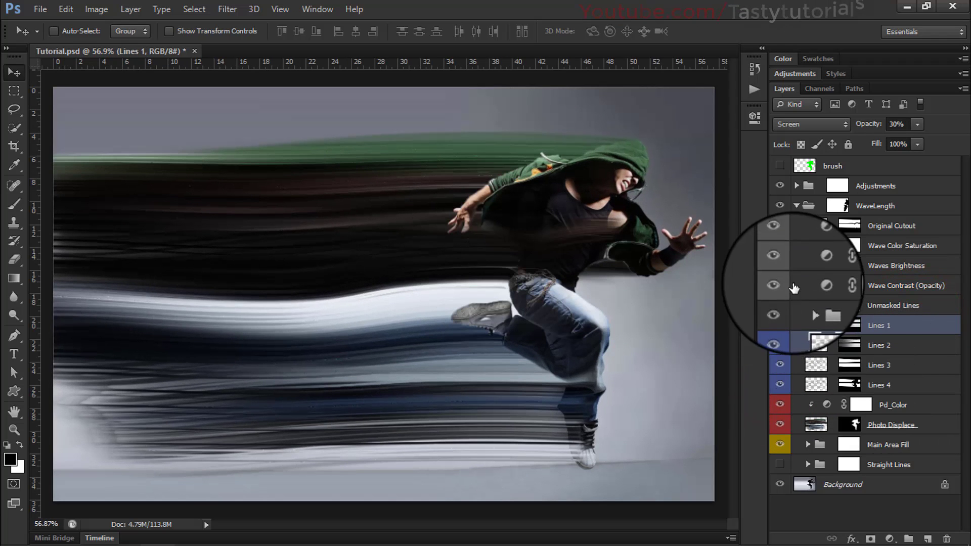
{"action": "left_click", "coordinate": [780, 305]}
{"action": "left_click", "coordinate": [780, 305]}
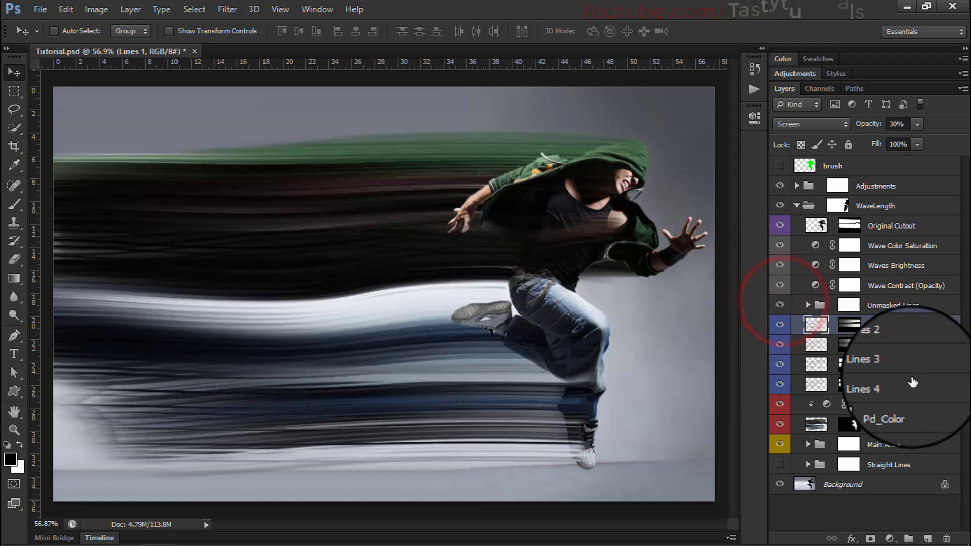
Step: Expand the Unmasked Lines group, check the effect of its individual line layers, and collapse it with all of them visible
{"action": "left_click", "coordinate": [807, 305]}
{"action": "left_click", "coordinate": [809, 385]}
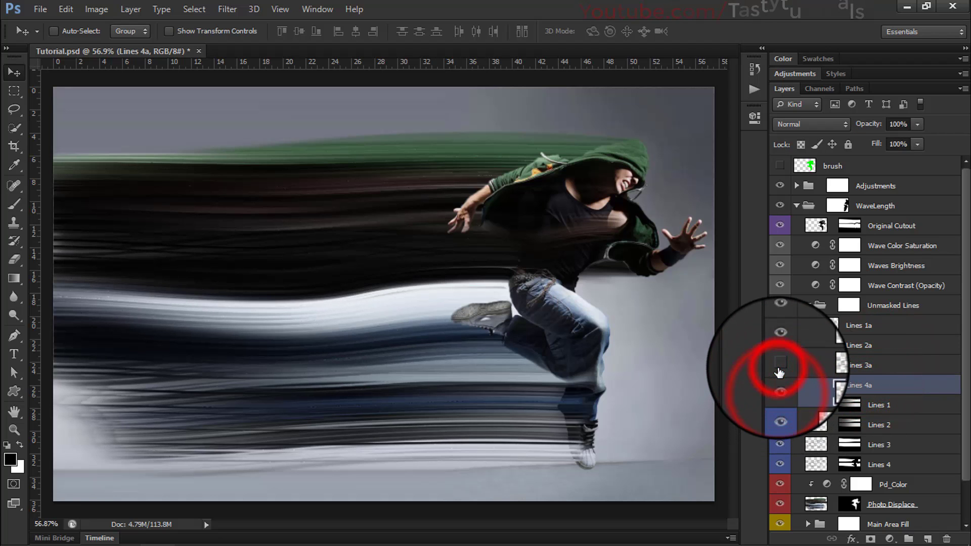
{"action": "left_click", "coordinate": [783, 344]}
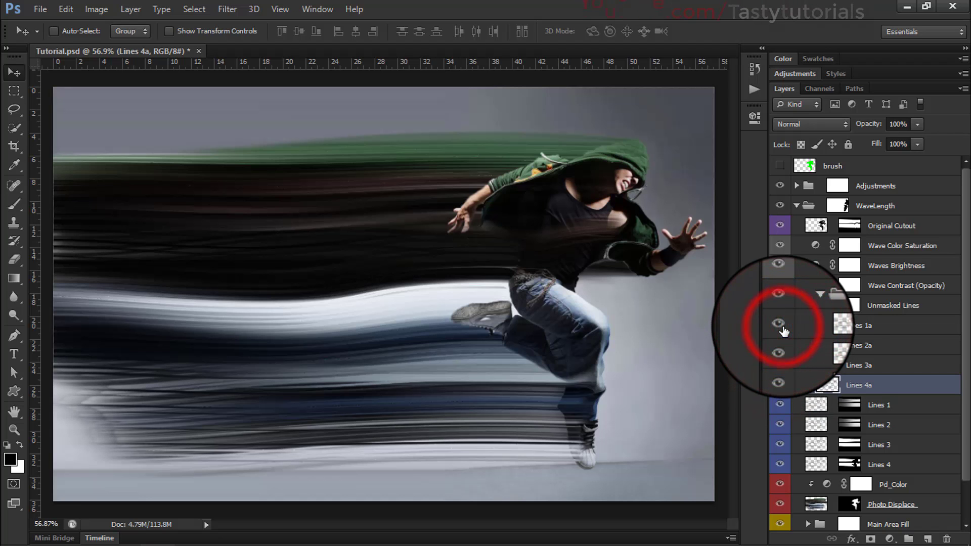
{"action": "left_click", "coordinate": [808, 306]}
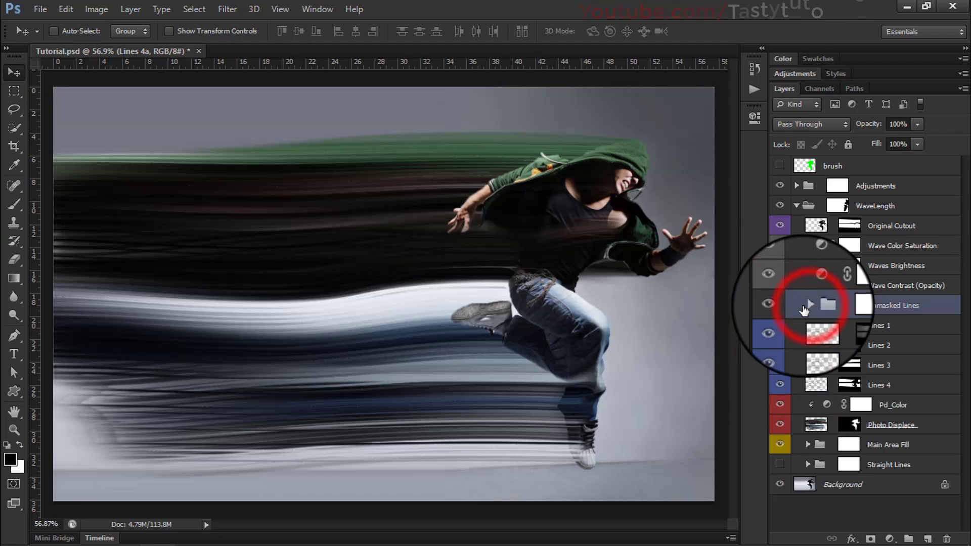
Step: Compare the image with and without the Original Cutout layer and the whole WaveLength group
{"action": "left_click", "coordinate": [777, 225]}
{"action": "left_click", "coordinate": [777, 225]}
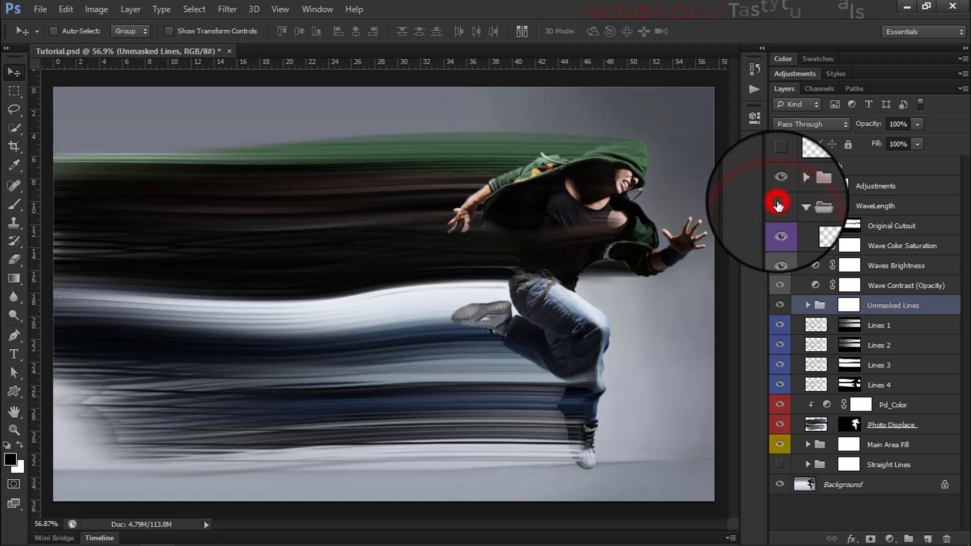
{"action": "left_click", "coordinate": [777, 207]}
{"action": "left_click", "coordinate": [777, 208]}
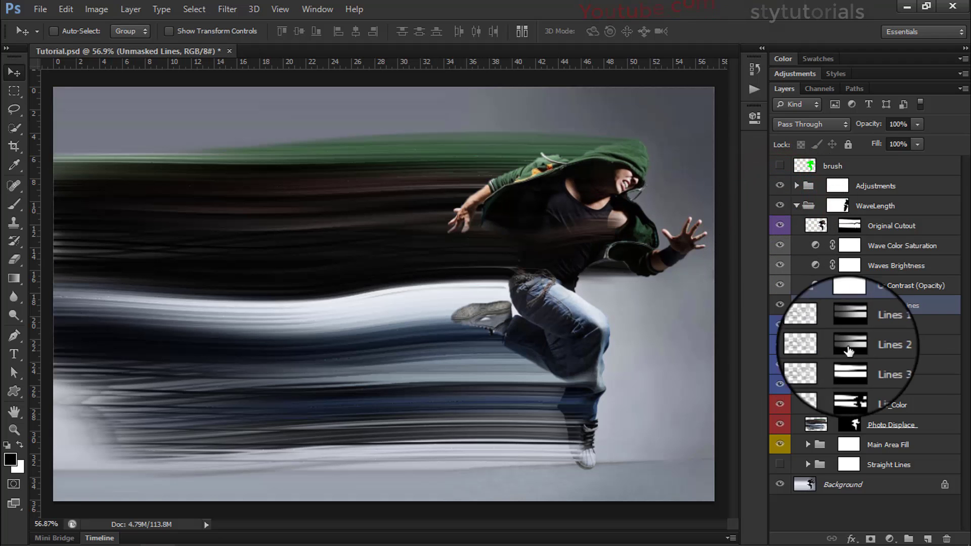
Step: Check what the Pd_Color and Photo Displace layers contribute to the streaks, leaving both visible
{"action": "left_click", "coordinate": [902, 402]}
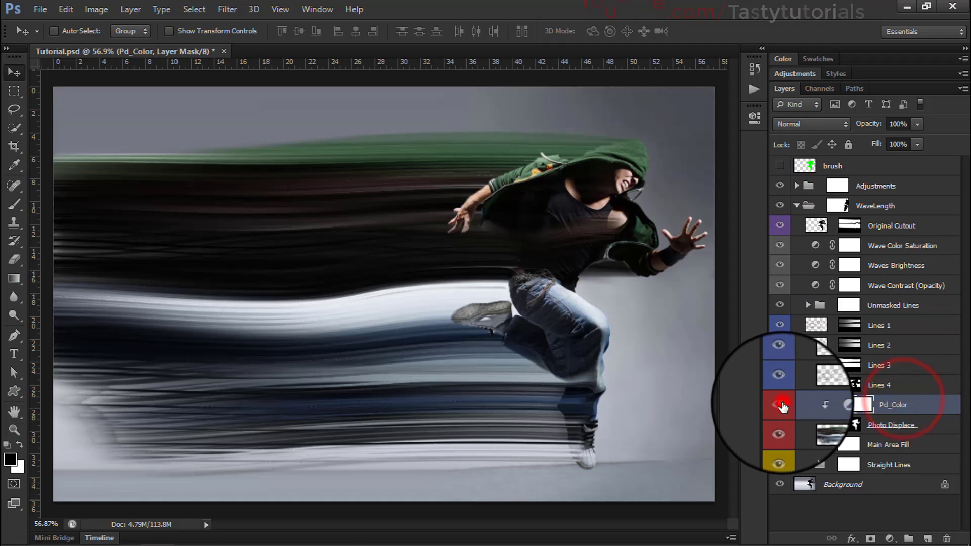
{"action": "left_click_drag", "start_coordinate": [783, 407], "coordinate": [777, 428]}
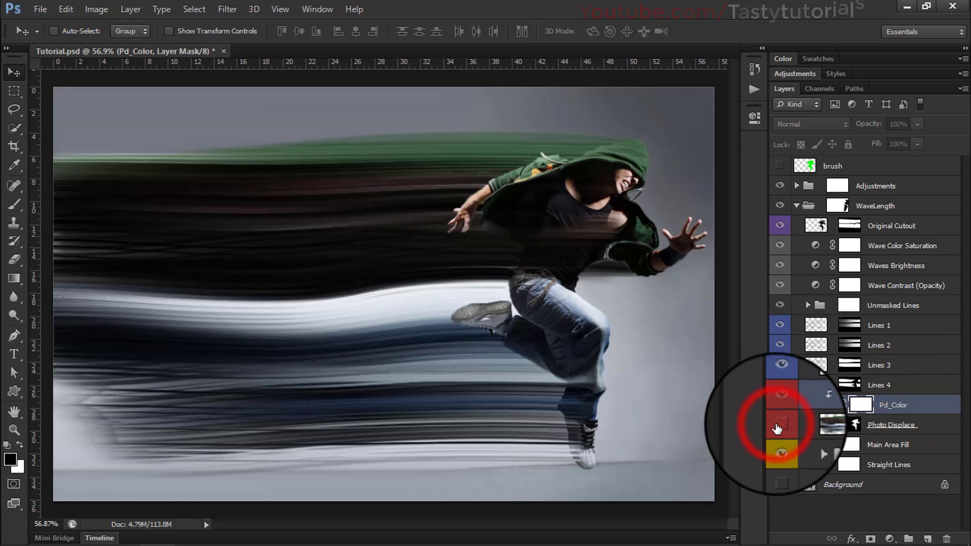
{"action": "left_click", "coordinate": [854, 425]}
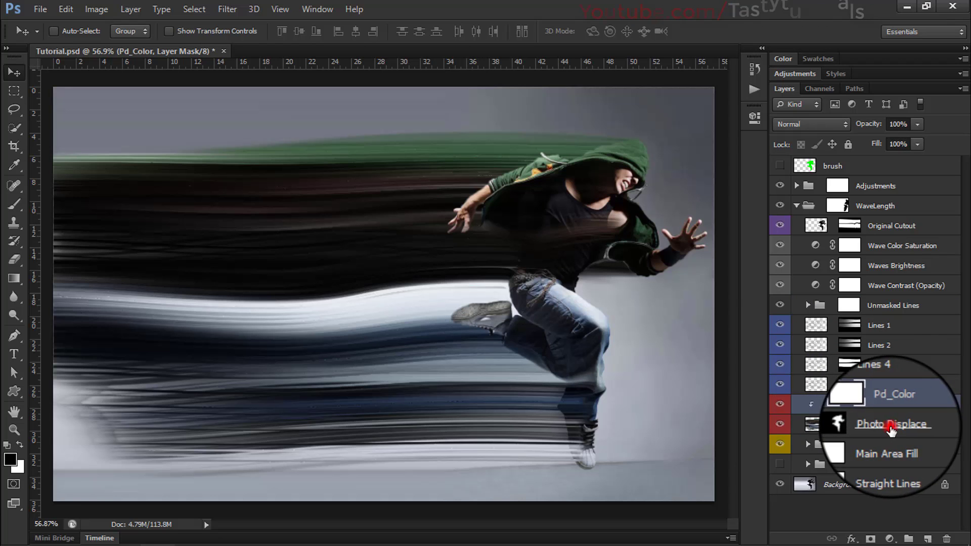
Step: Expand the Main Area Fill group, compare the streaks without Main Fill 1 and Main Fill 2, restore both and collapse the group
{"action": "left_click", "coordinate": [850, 444]}
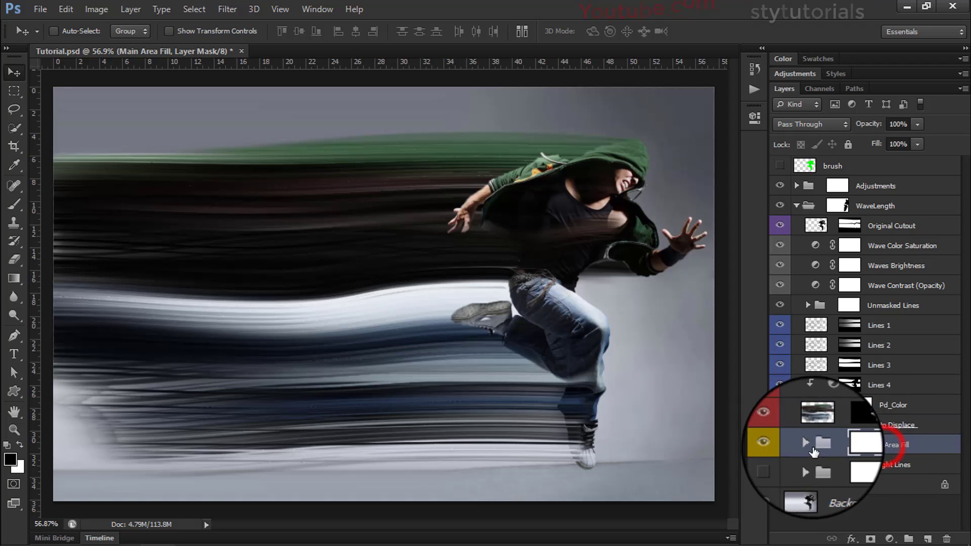
{"action": "left_click", "coordinate": [808, 443]}
{"action": "left_click", "coordinate": [780, 440]}
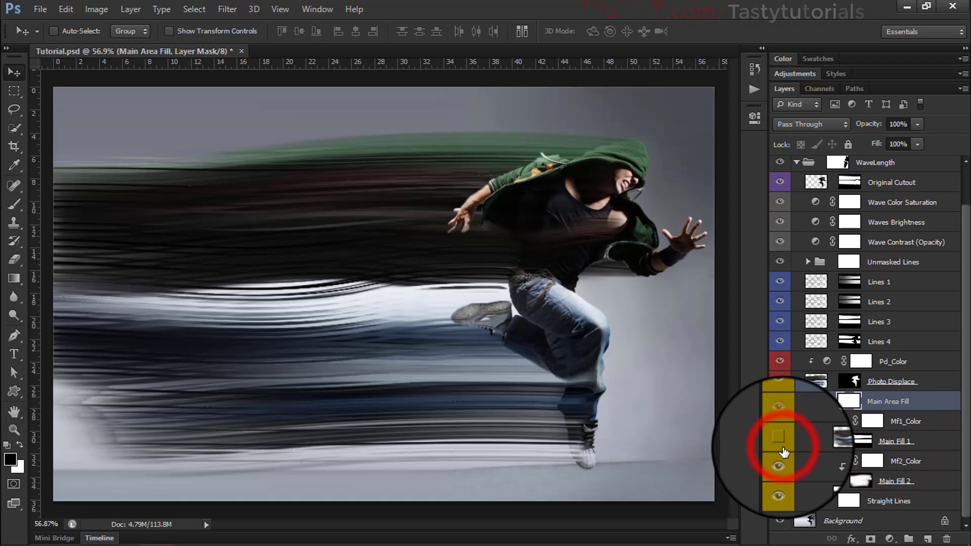
{"action": "scroll", "coordinate": [508, 360], "scroll_direction": "down", "scroll_amount": 2}
{"action": "scroll", "coordinate": [400, 292], "scroll_direction": "up", "scroll_amount": 1}
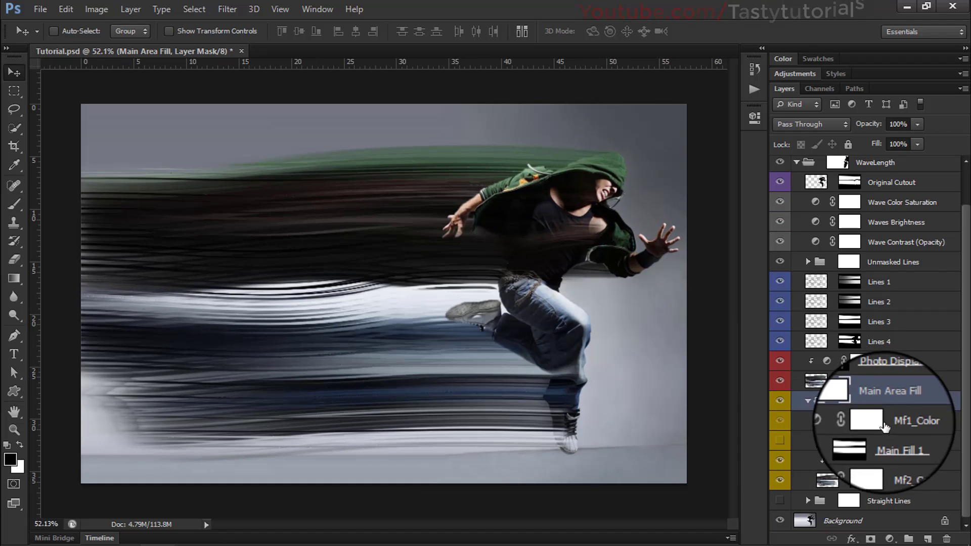
{"action": "left_click", "coordinate": [780, 484]}
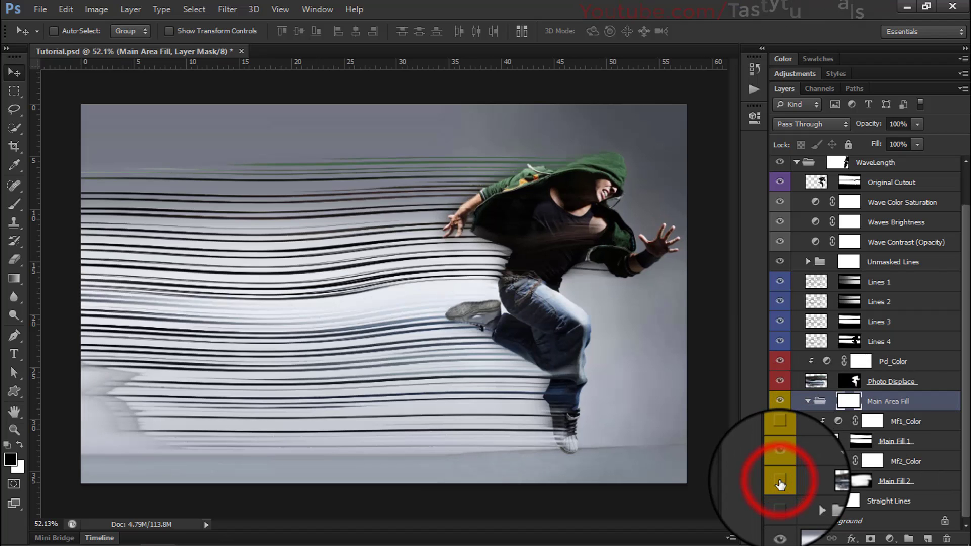
{"action": "left_click", "coordinate": [779, 440]}
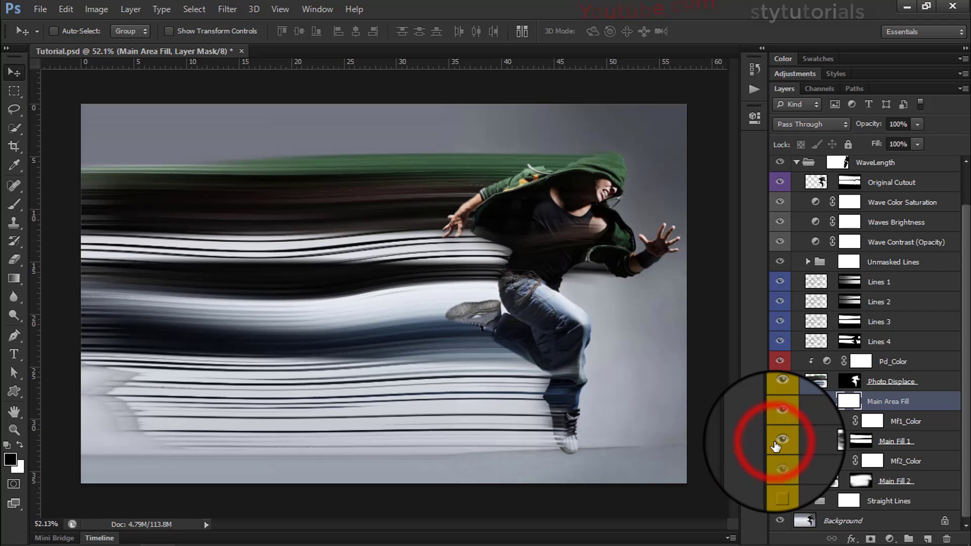
{"action": "left_click", "coordinate": [776, 481]}
{"action": "left_click", "coordinate": [807, 401]}
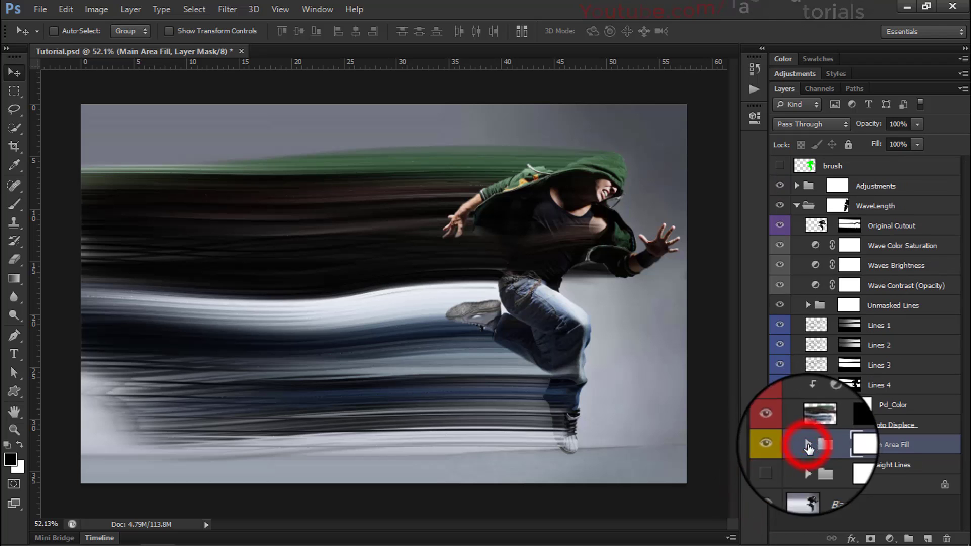
Step: Make the Straight Lines group visible and hide the Sl_1, Sl_2 and Sl_3 layers inside it
{"action": "left_click", "coordinate": [884, 464]}
{"action": "left_click", "coordinate": [779, 465]}
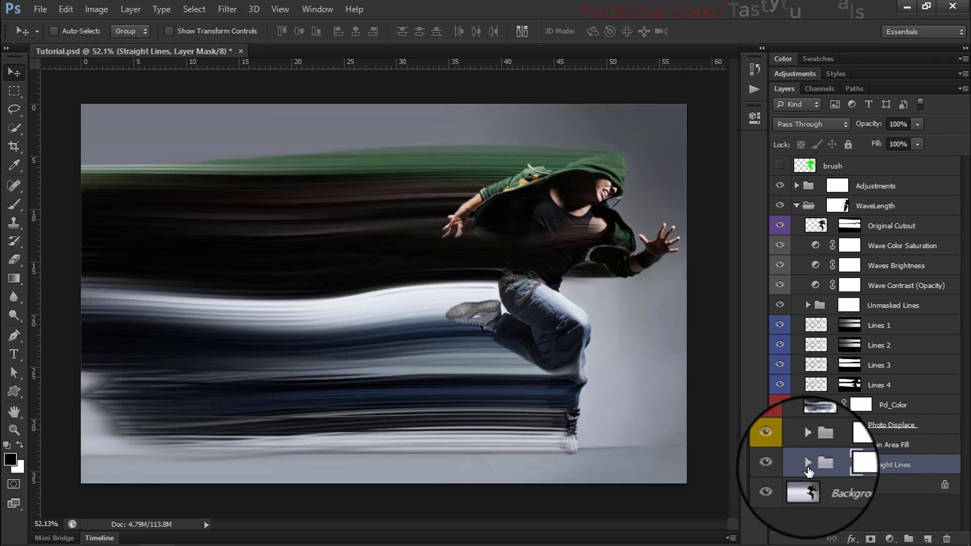
{"action": "left_click", "coordinate": [808, 464]}
{"action": "left_click", "coordinate": [780, 441]}
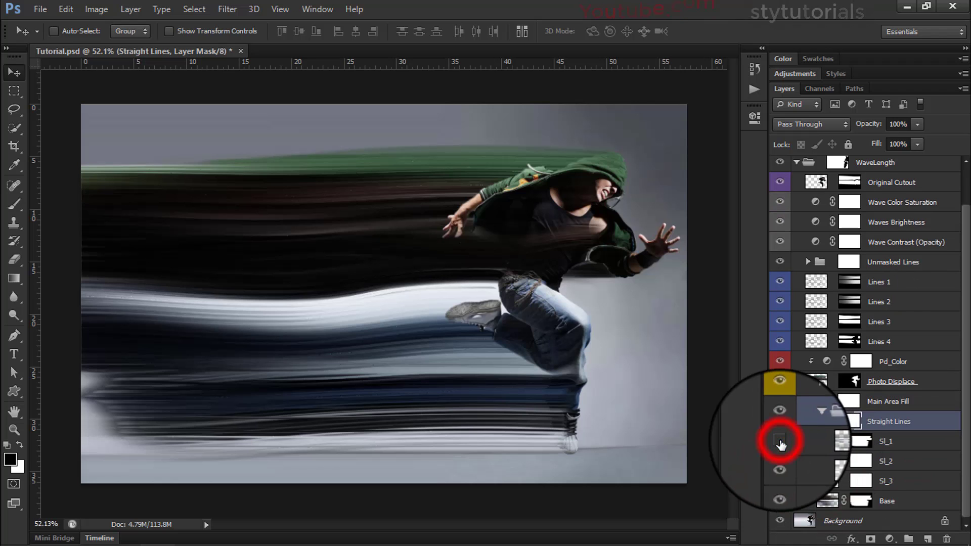
{"action": "left_click", "coordinate": [780, 461]}
{"action": "left_click", "coordinate": [780, 480]}
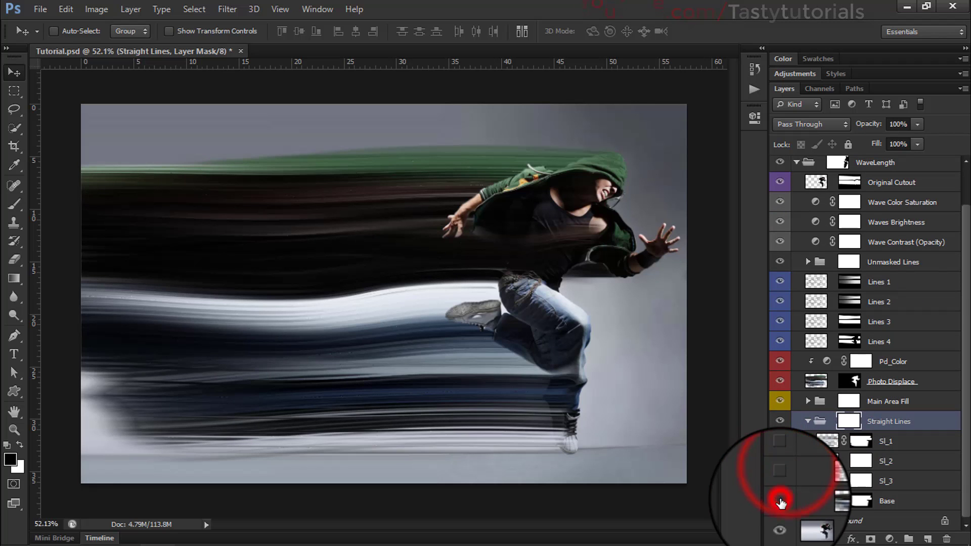
Step: Compare the streaks with and without the Base layer, leave it hidden, and collapse the Straight Lines group
{"action": "left_click", "coordinate": [780, 500]}
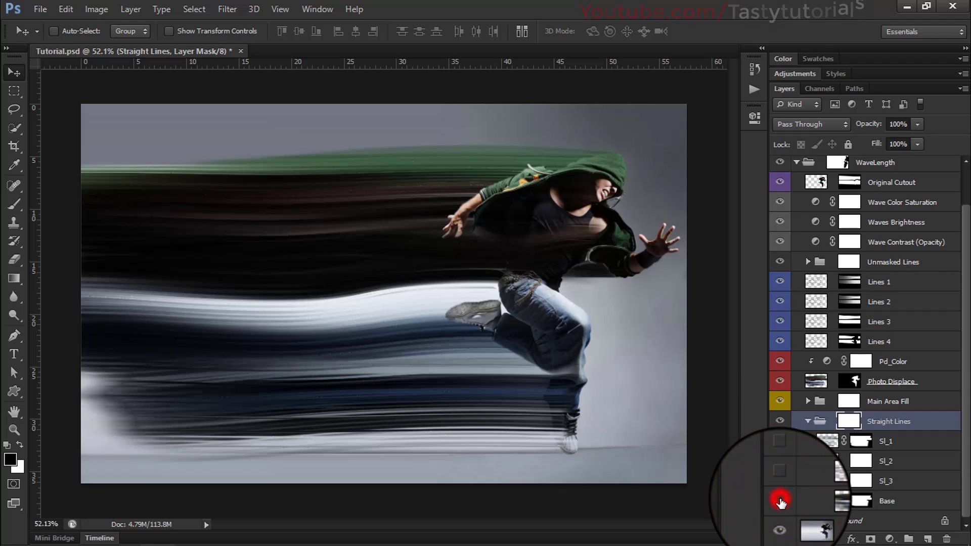
{"action": "left_click", "coordinate": [781, 501]}
{"action": "left_click", "coordinate": [780, 500]}
{"action": "left_click", "coordinate": [780, 500]}
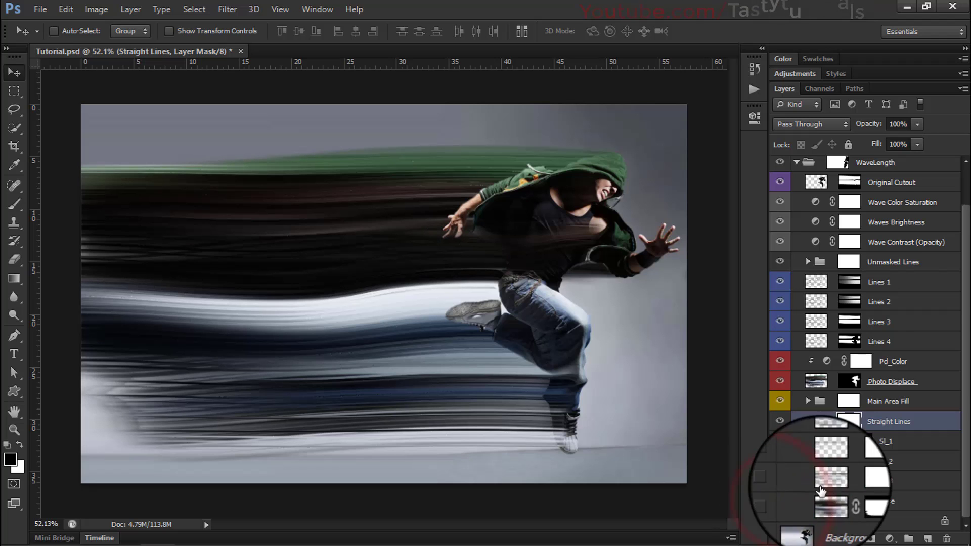
{"action": "left_click", "coordinate": [808, 423]}
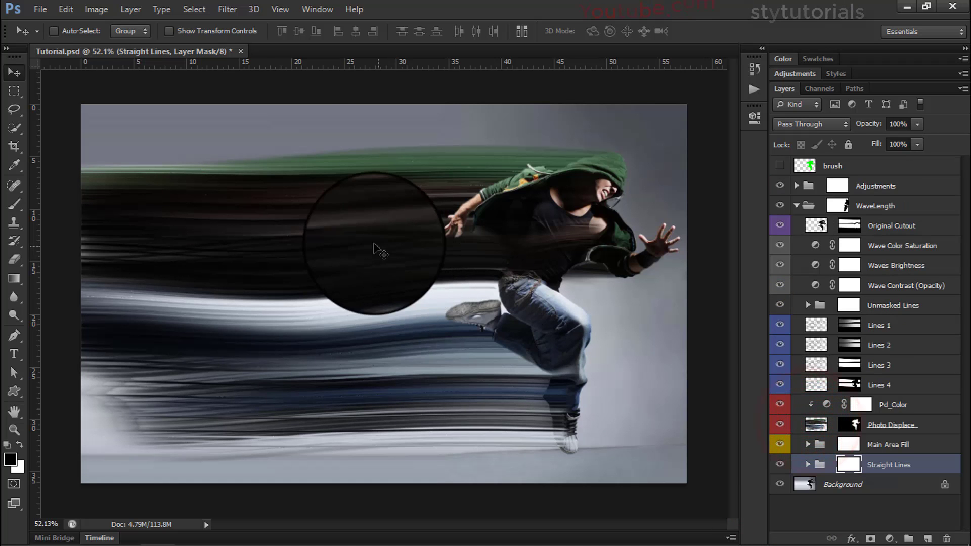
Step: Collapse the WaveLength group and expand the Adjustments group to check its overall saturation and brightness layers
{"action": "scroll", "coordinate": [391, 133], "scroll_direction": "up", "scroll_amount": 5}
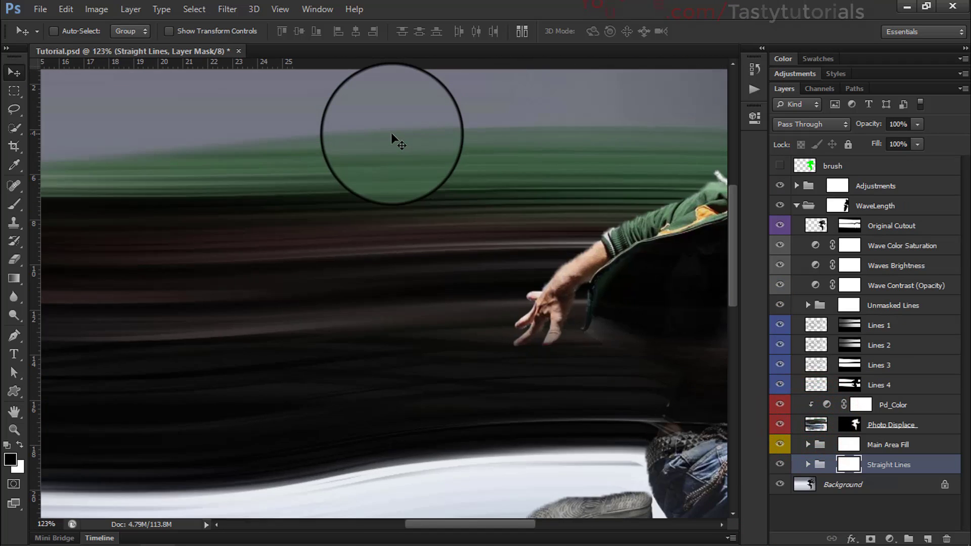
{"action": "scroll", "coordinate": [390, 141], "scroll_direction": "down", "scroll_amount": 4}
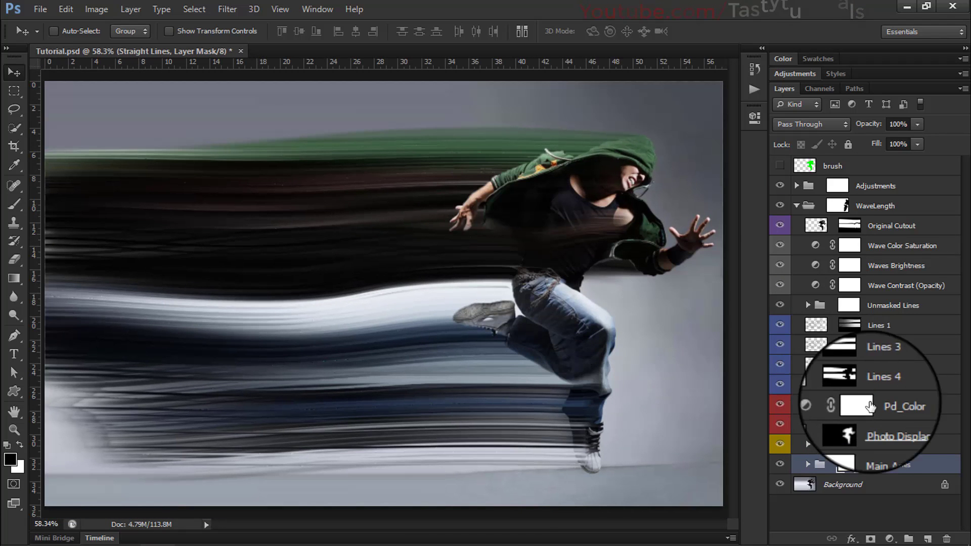
{"action": "key", "text": "ctrl+plus"}
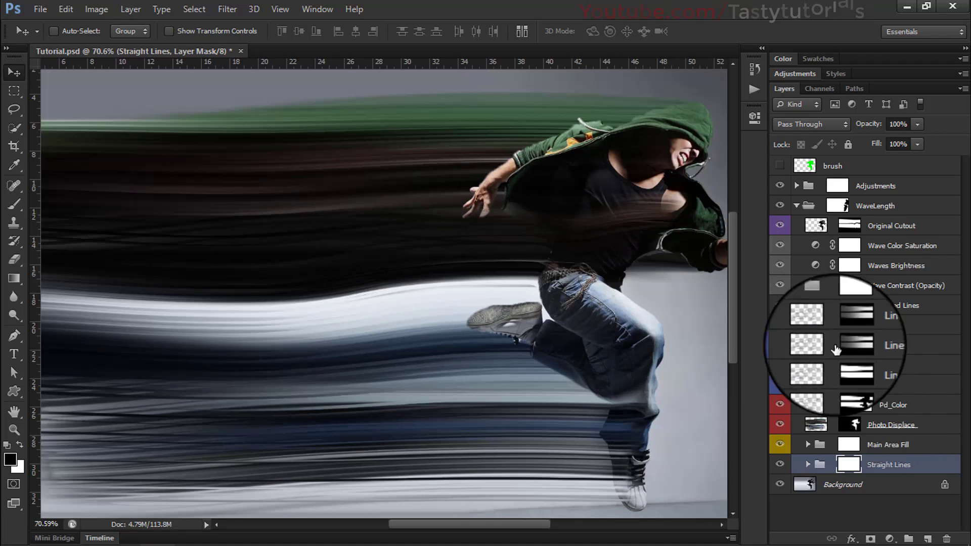
{"action": "left_click", "coordinate": [796, 207]}
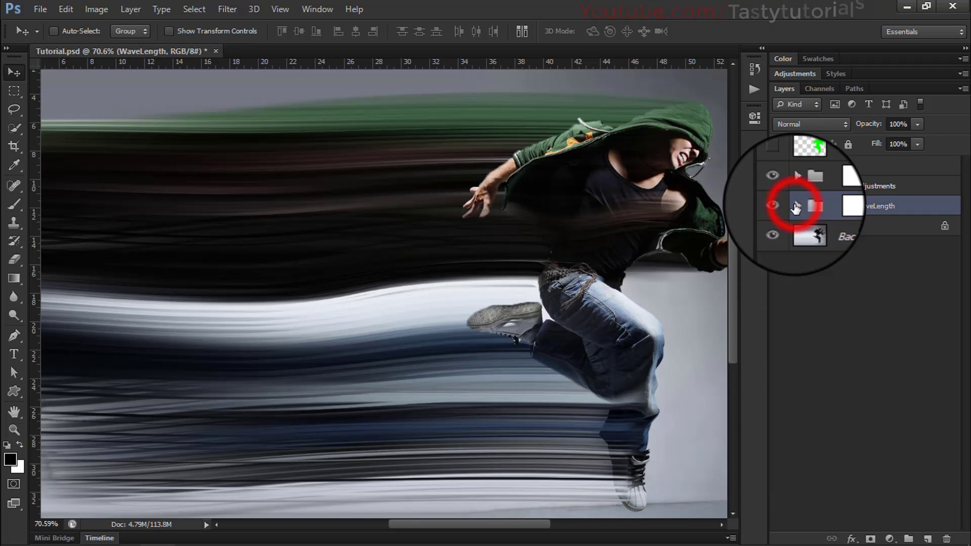
{"action": "left_click", "coordinate": [797, 187]}
{"action": "left_click", "coordinate": [797, 186]}
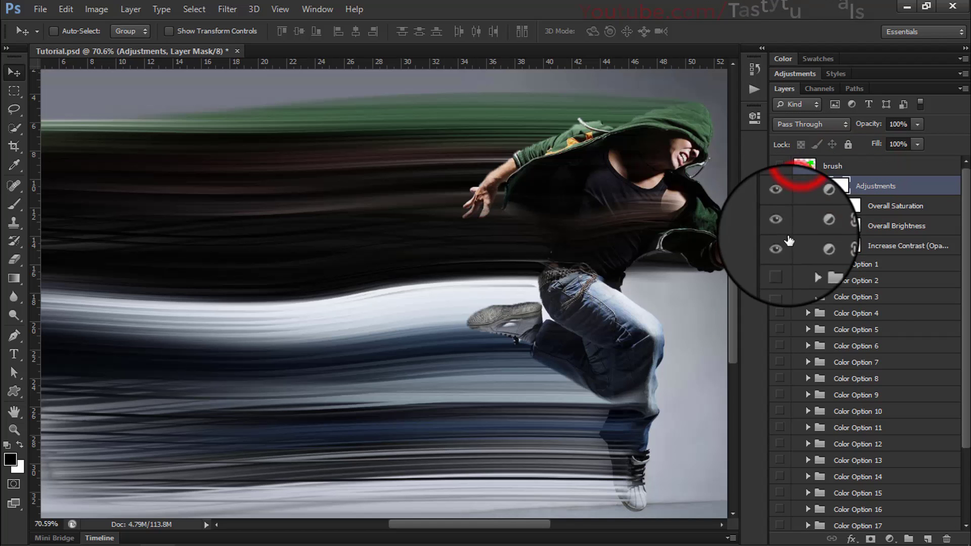
{"action": "left_click", "coordinate": [771, 208]}
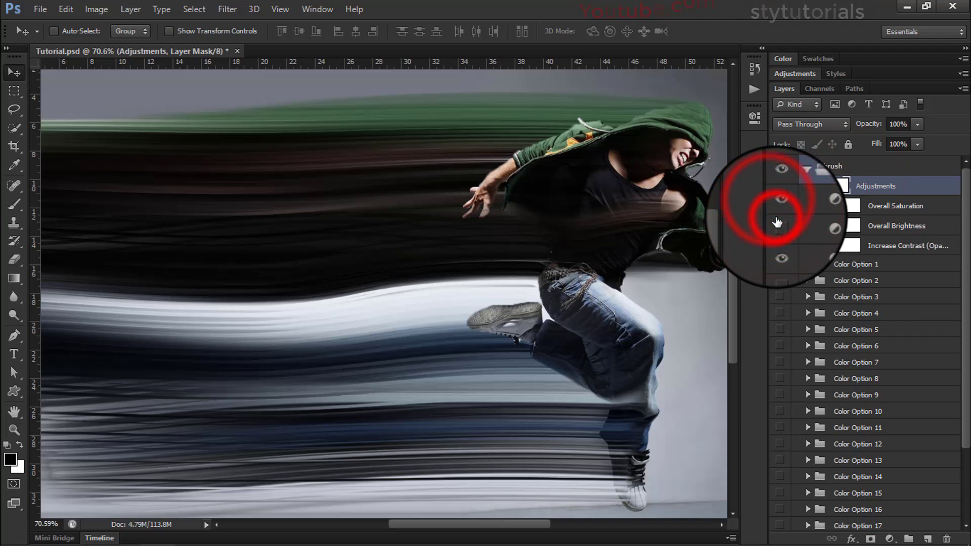
{"action": "key", "text": "ctrl+minus"}
Step: Preview the Color Option 1, Color Option 2 and Color Option 3 groups one at a time on the image
{"action": "left_click", "coordinate": [777, 263]}
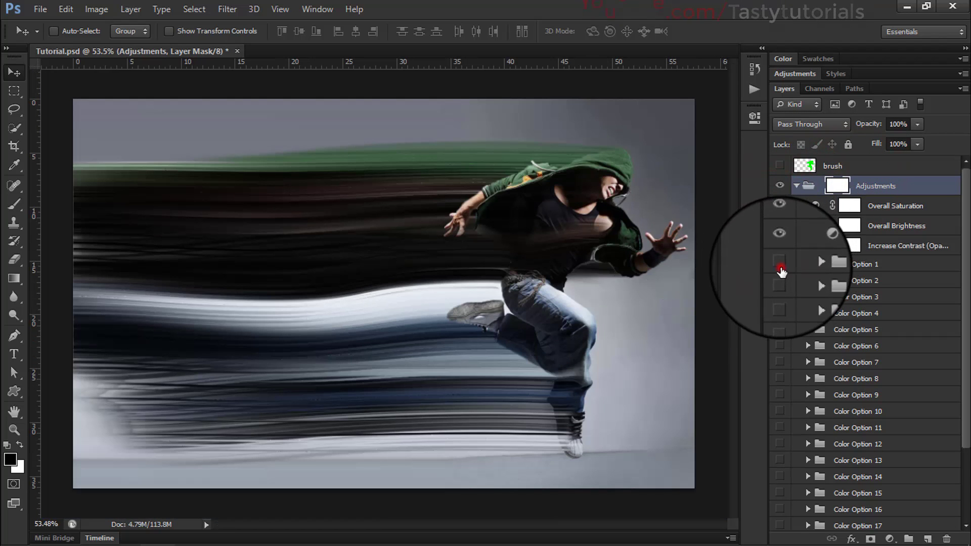
{"action": "left_click", "coordinate": [779, 264]}
{"action": "left_click", "coordinate": [779, 281]}
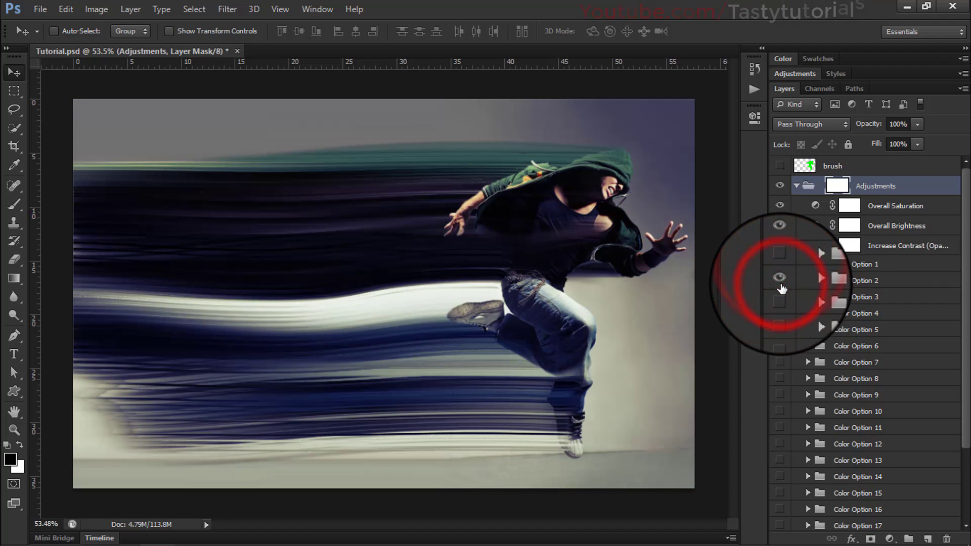
{"action": "left_click", "coordinate": [780, 297]}
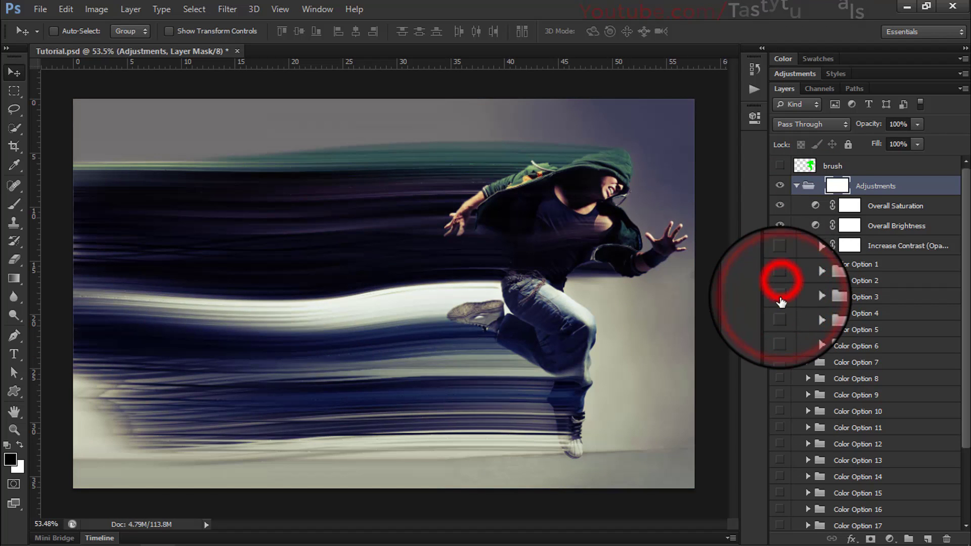
{"action": "left_click", "coordinate": [780, 298]}
{"action": "left_click", "coordinate": [780, 313]}
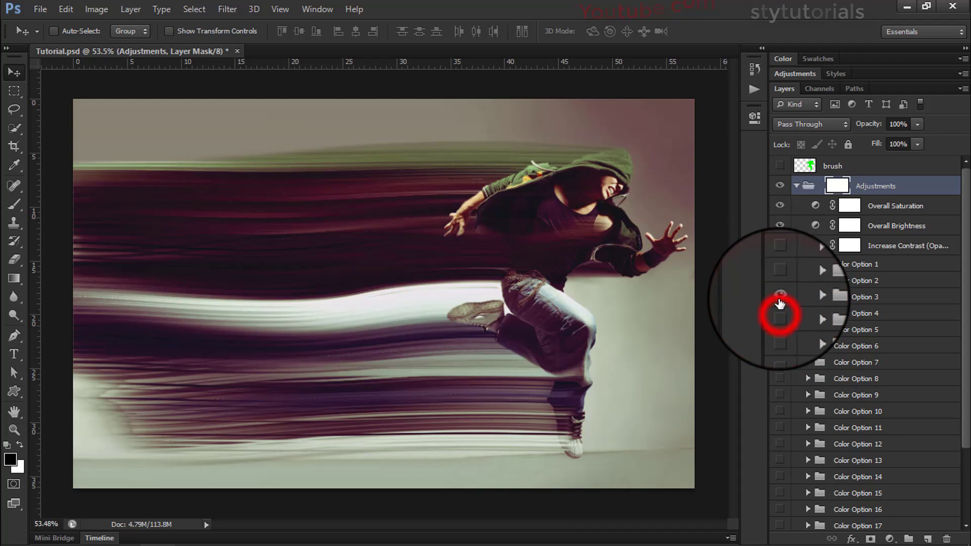
Step: Preview the color option groups between Color Option 1 and Color Option 10 on the image, switching each on and off
{"action": "left_click", "coordinate": [780, 298]}
{"action": "left_click", "coordinate": [780, 281]}
{"action": "left_click", "coordinate": [780, 281]}
{"action": "left_click", "coordinate": [780, 264]}
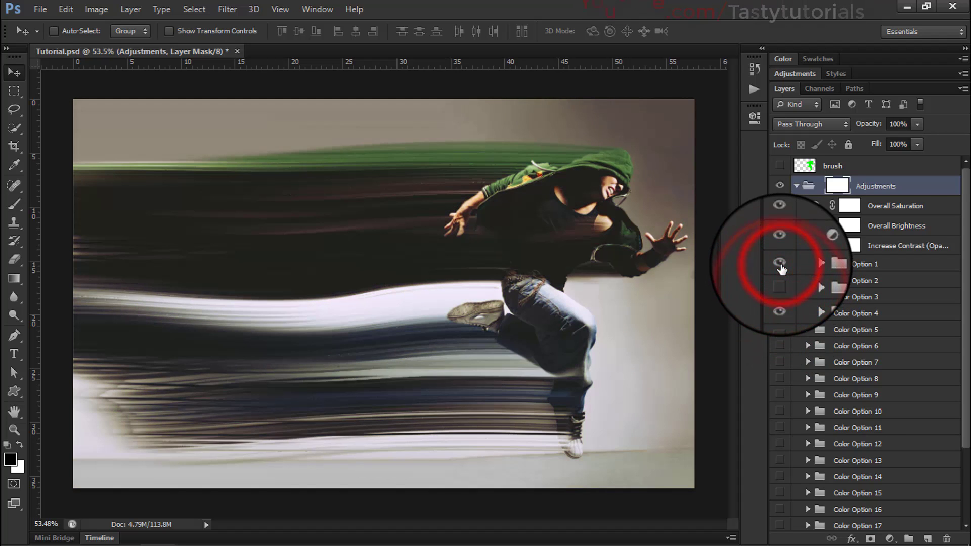
{"action": "scroll", "coordinate": [779, 293], "scroll_direction": "down", "scroll_amount": 1}
{"action": "left_click", "coordinate": [775, 326]}
{"action": "left_click", "coordinate": [775, 325]}
{"action": "left_click", "coordinate": [777, 344]}
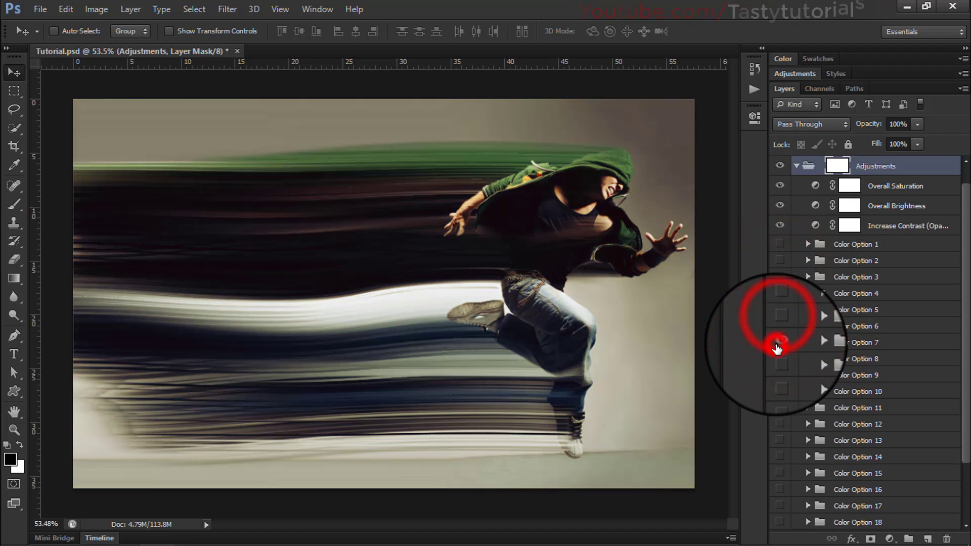
{"action": "left_click", "coordinate": [779, 360]}
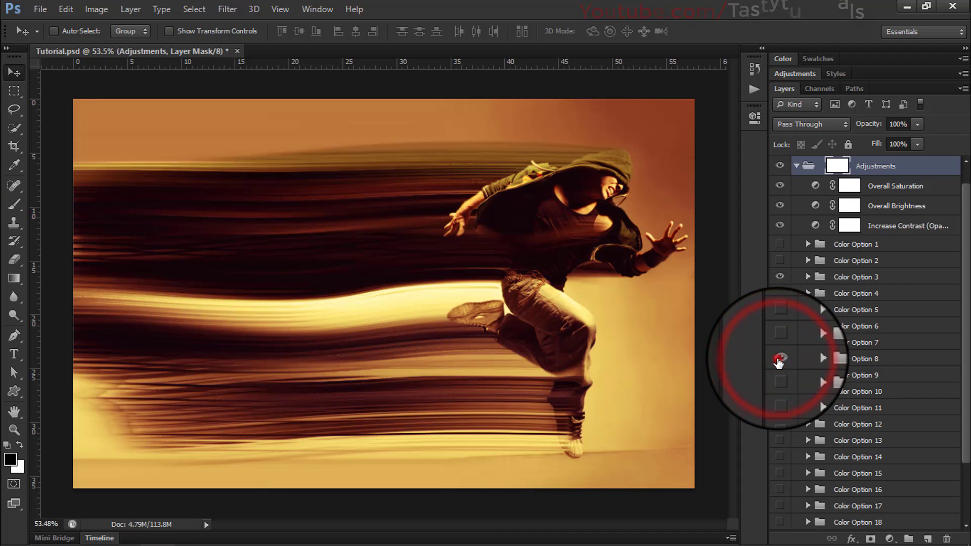
{"action": "left_click", "coordinate": [779, 362]}
{"action": "left_click", "coordinate": [778, 375]}
{"action": "left_click", "coordinate": [779, 375]}
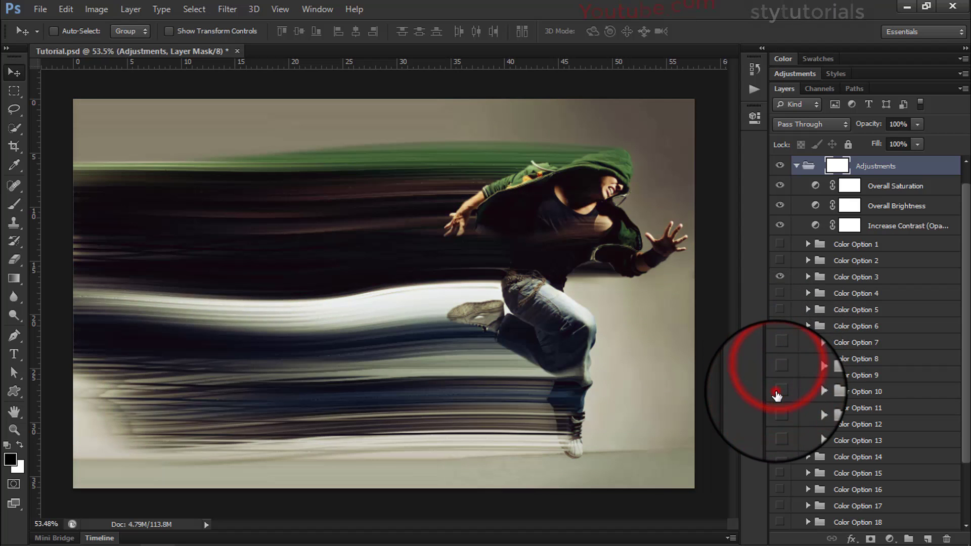
{"action": "left_click", "coordinate": [779, 392]}
{"action": "left_click", "coordinate": [779, 391]}
Step: Compare Color Option 4 with Color Option 3 and keep only the Color Option 3 group visible
{"action": "left_click", "coordinate": [779, 298]}
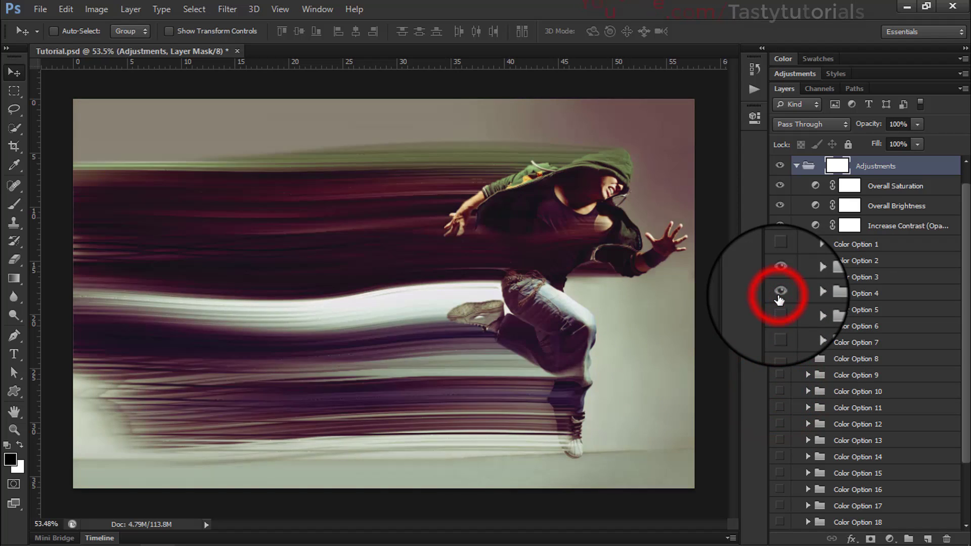
{"action": "left_click", "coordinate": [779, 265]}
{"action": "left_click", "coordinate": [780, 267]}
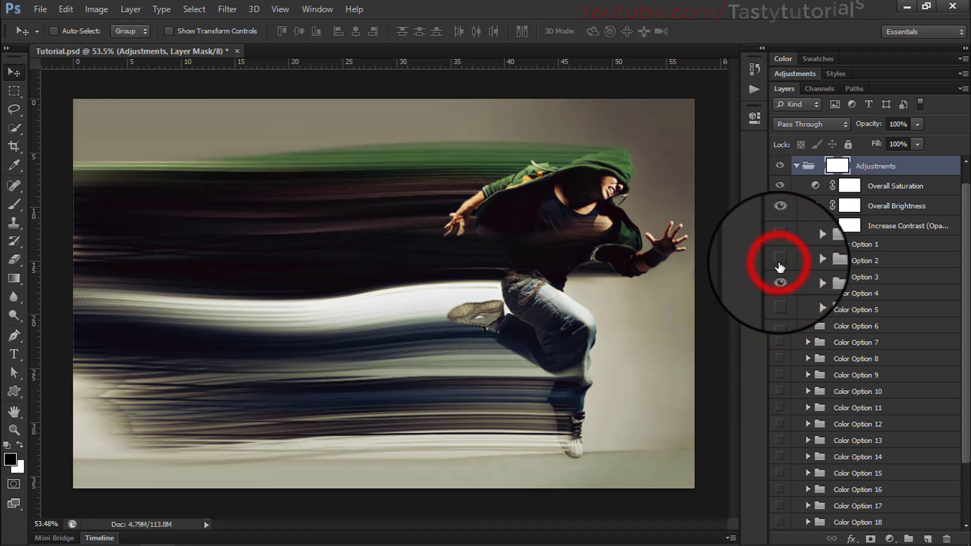
{"action": "left_click", "coordinate": [780, 267]}
{"action": "left_click", "coordinate": [780, 275]}
Step: Inspect the dancer up close with Color Option 3, collapse the Adjustments group and deselect all layers
{"action": "scroll", "coordinate": [704, 325], "scroll_direction": "up", "scroll_amount": 3}
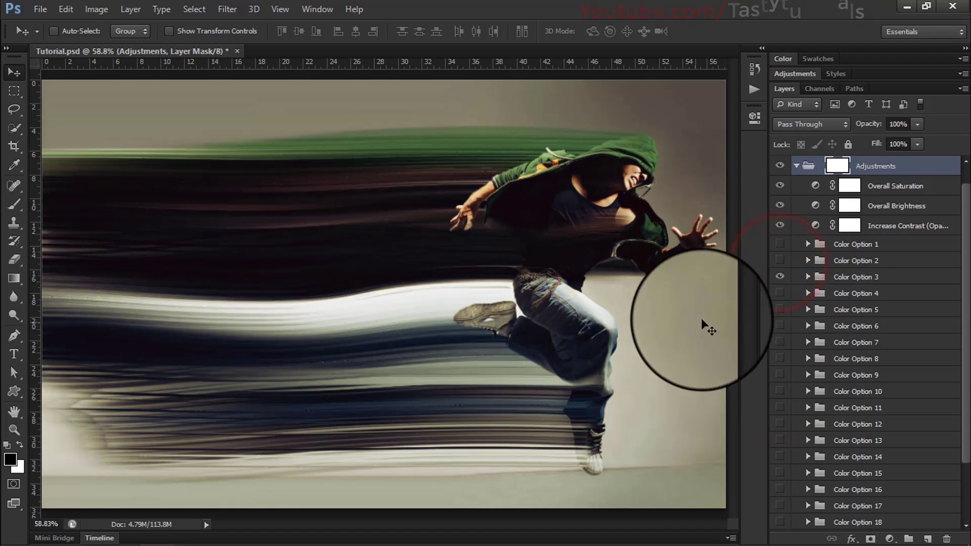
{"action": "left_click", "coordinate": [808, 165]}
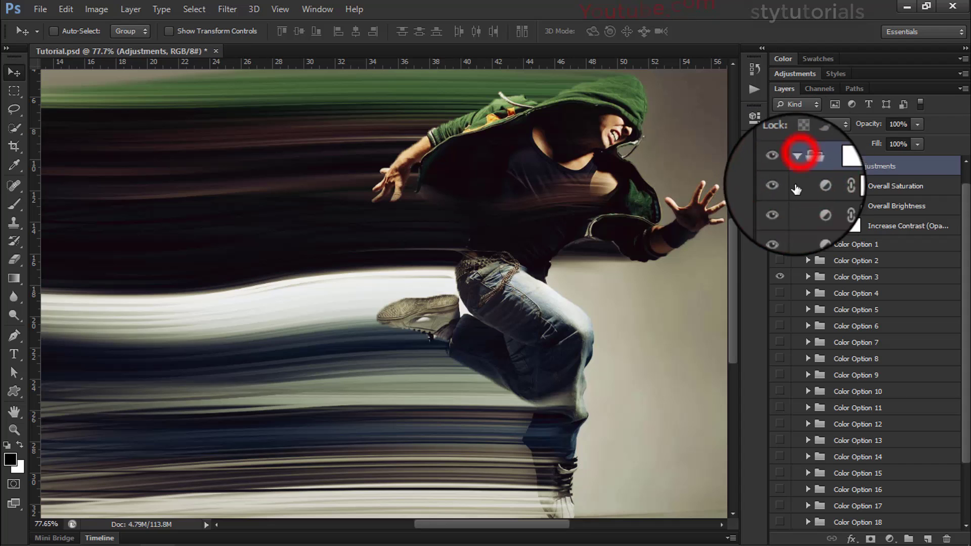
{"action": "left_click", "coordinate": [797, 163]}
{"action": "left_click", "coordinate": [823, 294]}
{"action": "scroll", "coordinate": [526, 228], "scroll_direction": "down", "scroll_amount": 2}
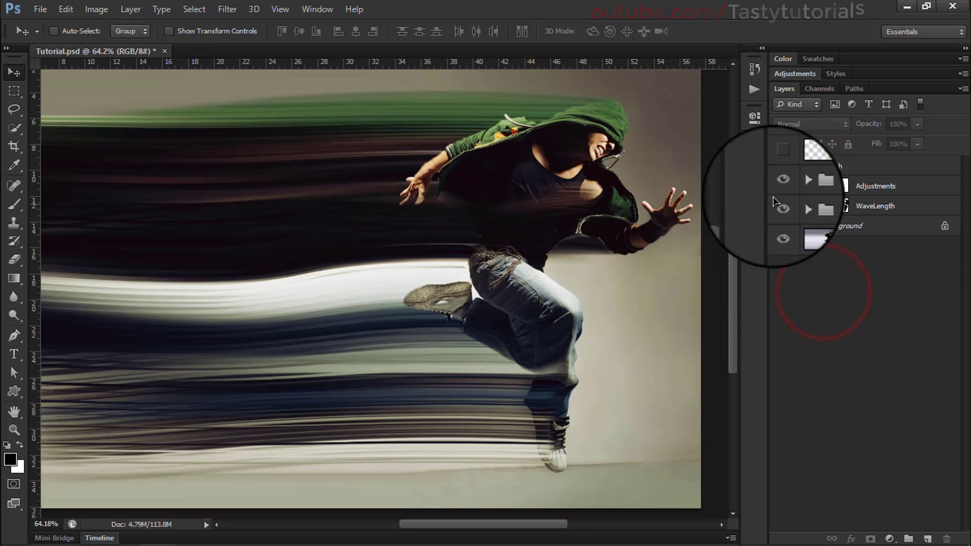
Step: Add a Selective Color adjustment layer above all layers and set its Greens to Cyan +79, Magenta +1, Yellow +55 and Black +20
{"action": "left_click", "coordinate": [785, 74]}
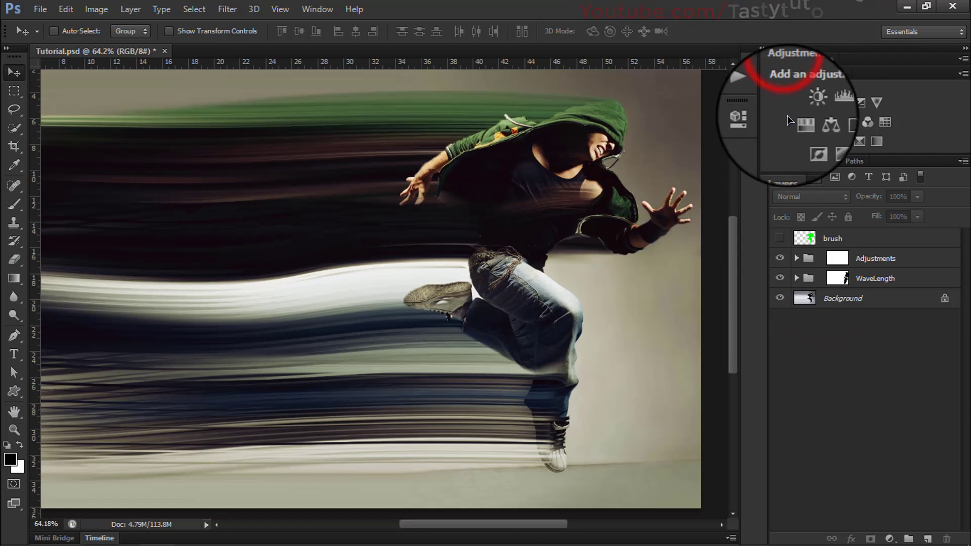
{"action": "left_click", "coordinate": [876, 141]}
{"action": "left_click", "coordinate": [653, 171]}
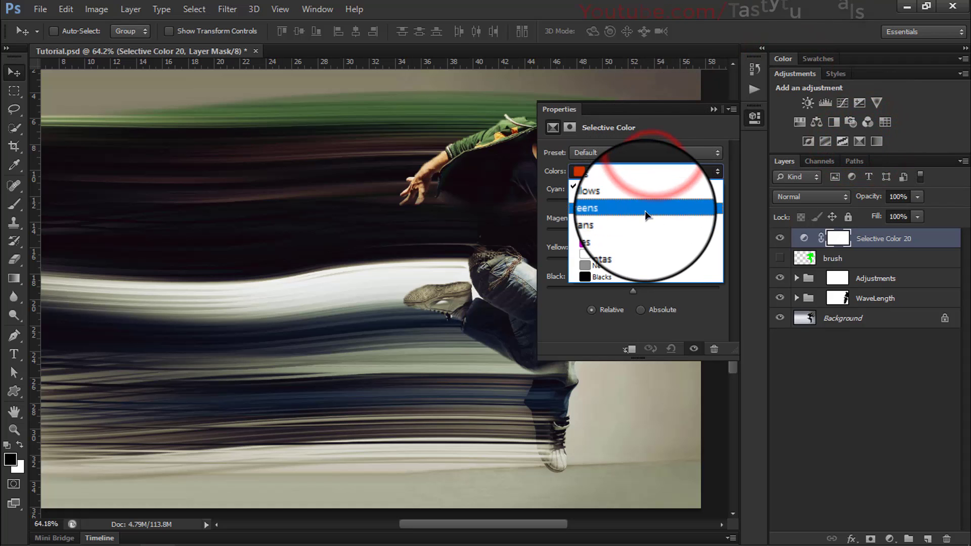
{"action": "left_click", "coordinate": [650, 202]}
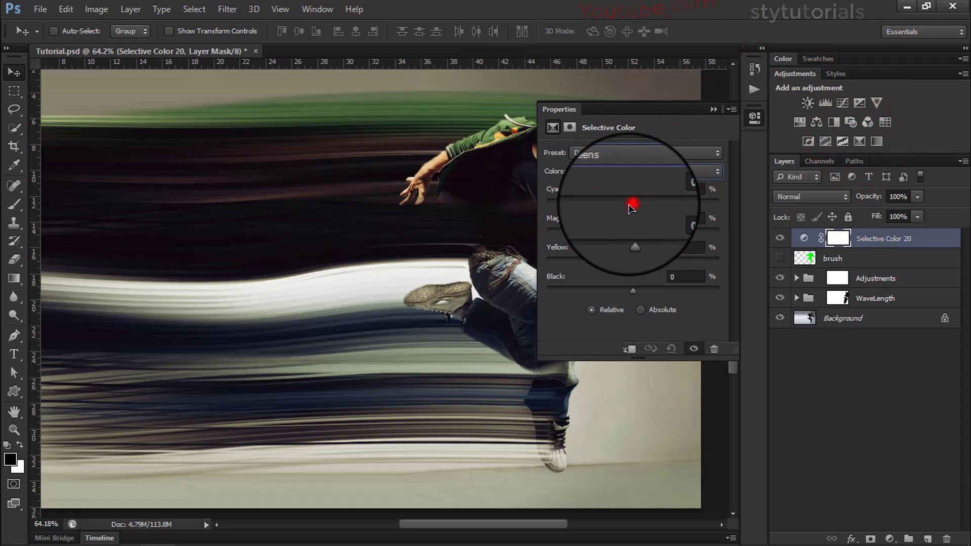
{"action": "left_click_drag", "start_coordinate": [632, 203], "coordinate": [701, 230]}
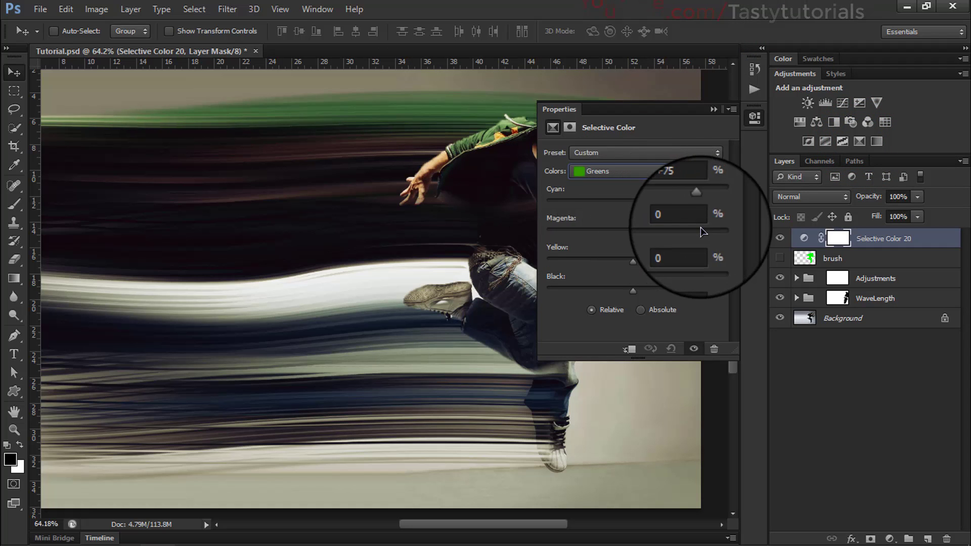
{"action": "left_click_drag", "start_coordinate": [633, 234], "coordinate": [672, 261]}
{"action": "mouse_move", "coordinate": [635, 294]}
{"action": "left_mouse_down"}
{"action": "mouse_move", "coordinate": [592, 292]}
{"action": "mouse_move", "coordinate": [675, 299]}
{"action": "mouse_move", "coordinate": [650, 301]}
{"action": "left_mouse_up"}
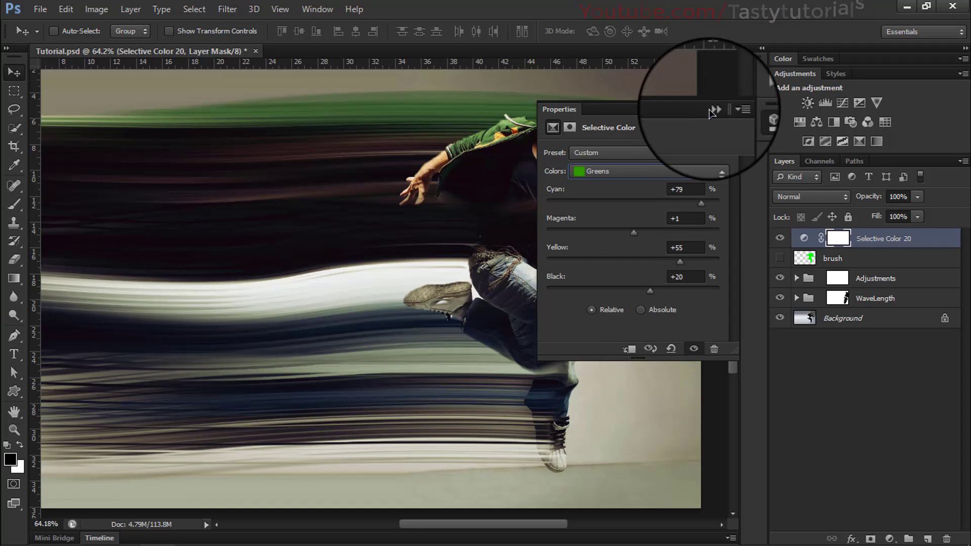
Step: Set the Cyans of the Selective Color adjustment to Cyan +59, Magenta +53, Yellow -100 and Black +54
{"action": "left_click", "coordinate": [650, 173]}
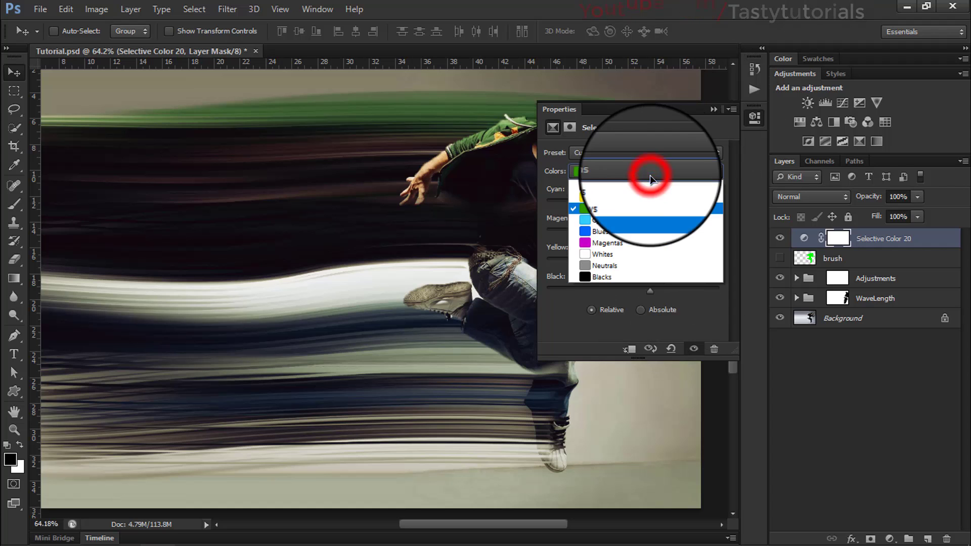
{"action": "left_click", "coordinate": [634, 222]}
{"action": "left_click_drag", "start_coordinate": [632, 202], "coordinate": [680, 238]}
{"action": "left_click_drag", "start_coordinate": [632, 263], "coordinate": [537, 262]}
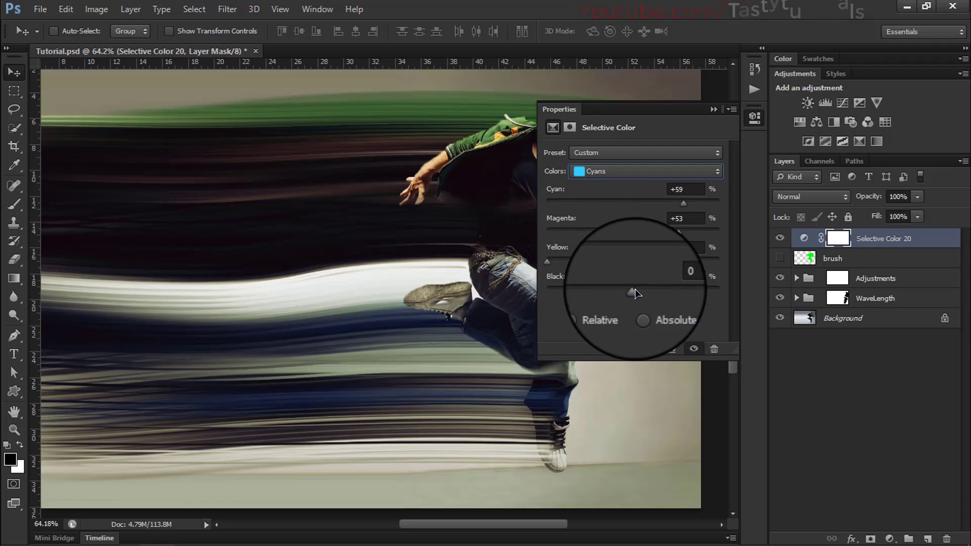
{"action": "left_click_drag", "start_coordinate": [633, 290], "coordinate": [679, 295]}
Step: Set the Blues of the Selective Color adjustment to Cyan -61, Magenta +64, Yellow -69 and Black +41
{"action": "left_click", "coordinate": [612, 171]}
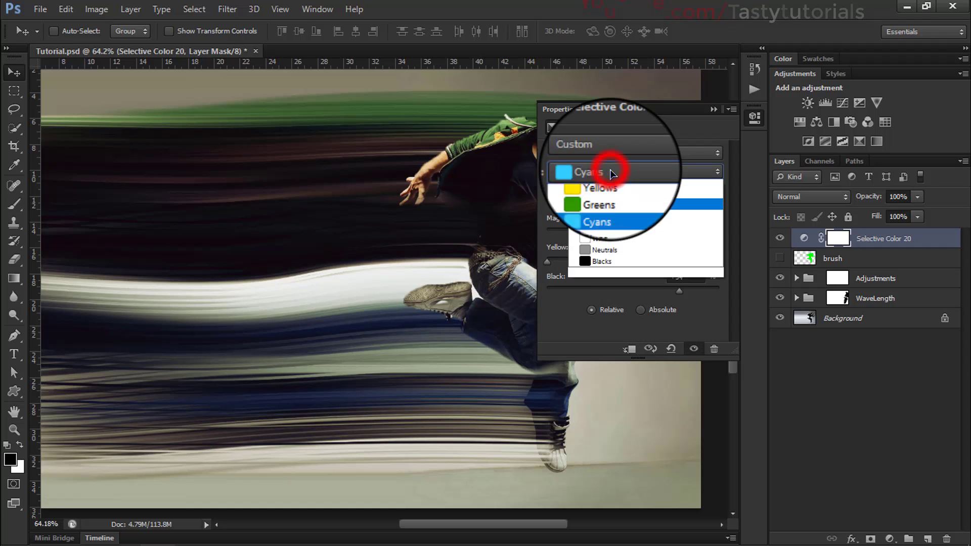
{"action": "left_click", "coordinate": [605, 236]}
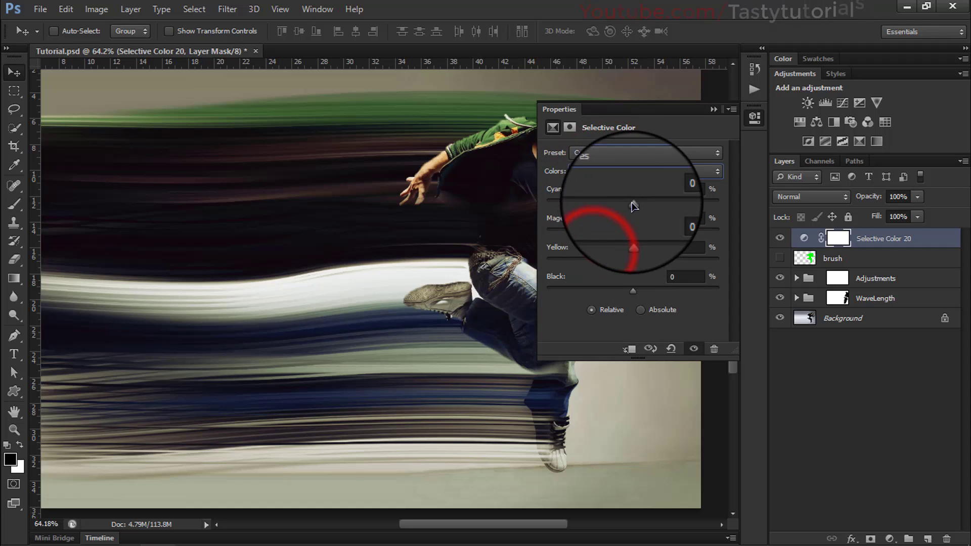
{"action": "left_click_drag", "start_coordinate": [651, 205], "coordinate": [571, 205]}
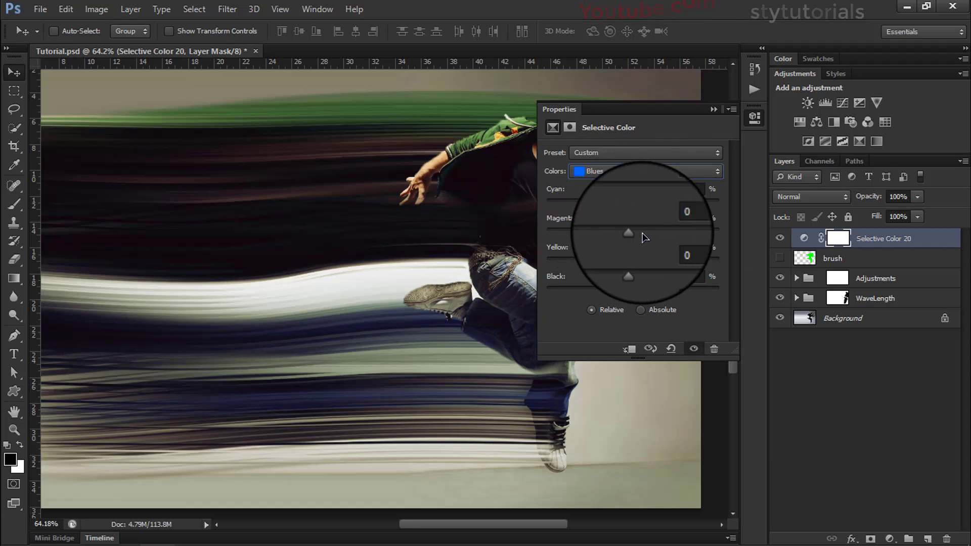
{"action": "left_click_drag", "start_coordinate": [633, 231], "coordinate": [689, 241]}
{"action": "left_click_drag", "start_coordinate": [634, 263], "coordinate": [654, 262]}
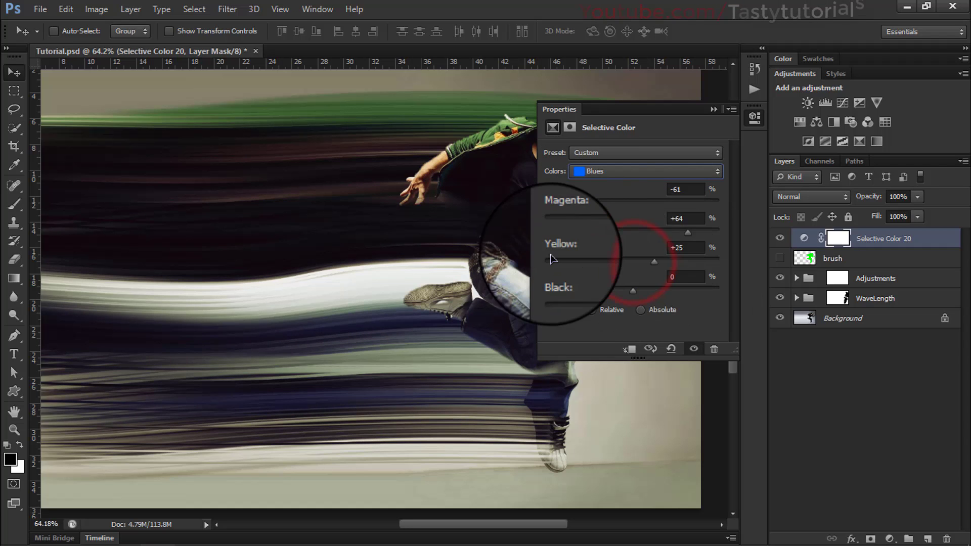
{"action": "left_click_drag", "start_coordinate": [546, 260], "coordinate": [573, 259]}
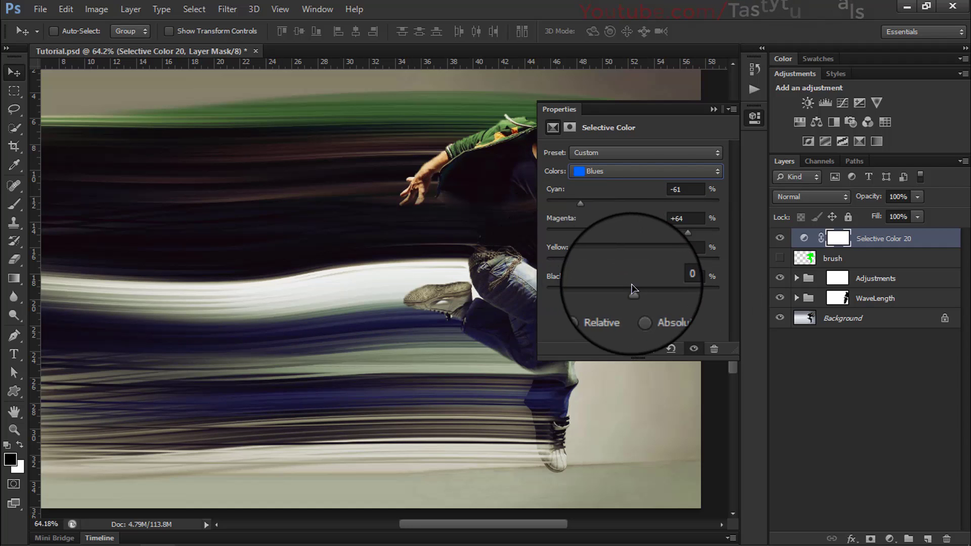
{"action": "mouse_move", "coordinate": [632, 289]}
{"action": "left_mouse_down"}
{"action": "mouse_move", "coordinate": [554, 288]}
{"action": "mouse_move", "coordinate": [632, 289]}
{"action": "left_mouse_up"}
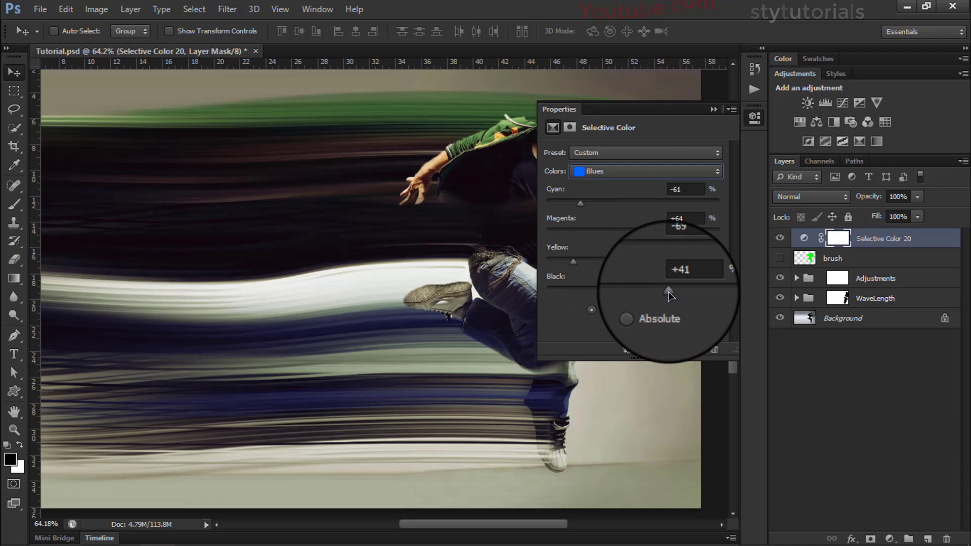
Step: Set the Yellows of the Selective Color adjustment to Cyan -49, Magenta -17, Yellow -70 and Black +12
{"action": "left_click", "coordinate": [604, 172]}
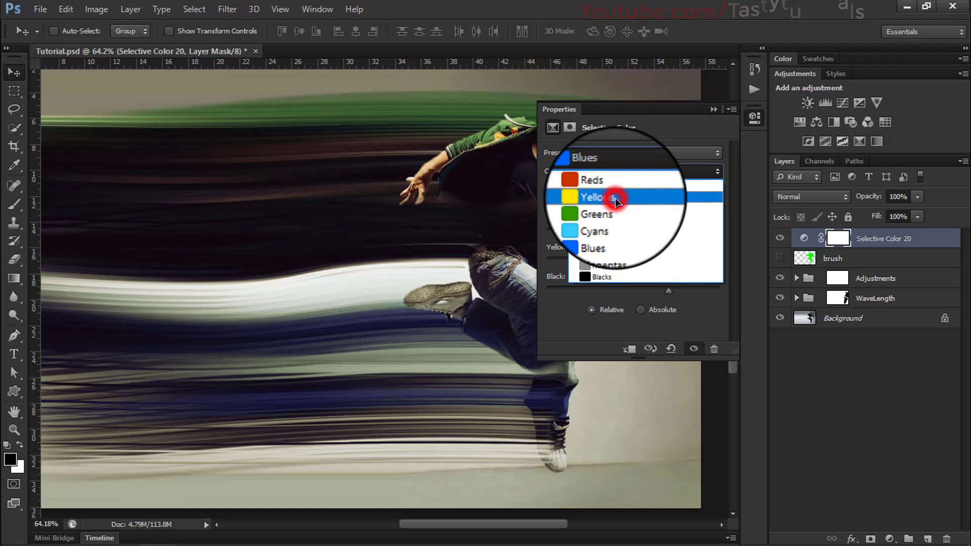
{"action": "left_click", "coordinate": [615, 197]}
{"action": "left_click_drag", "start_coordinate": [596, 209], "coordinate": [619, 236]}
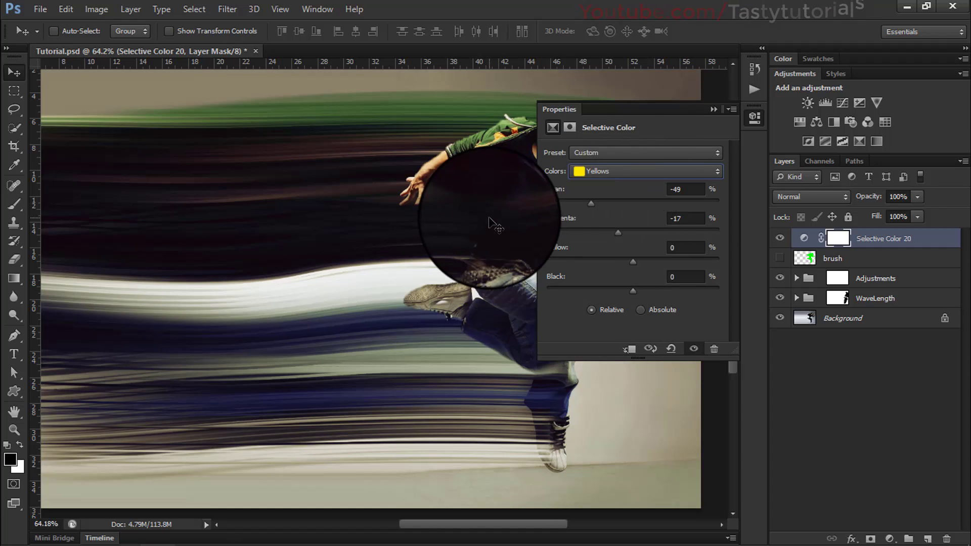
{"action": "left_click_drag", "start_coordinate": [462, 524], "coordinate": [510, 524]}
{"action": "left_click_drag", "start_coordinate": [633, 261], "coordinate": [572, 260]}
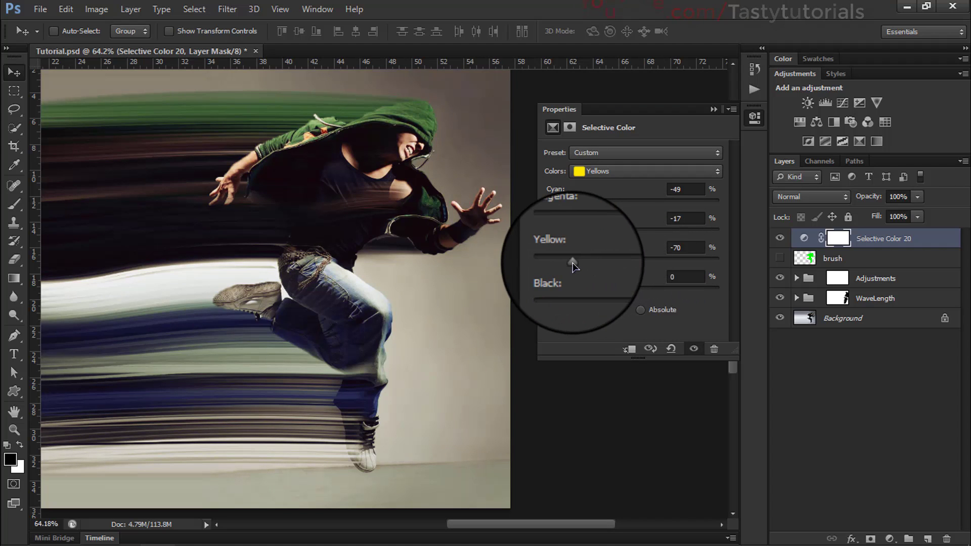
{"action": "left_click_drag", "start_coordinate": [633, 292], "coordinate": [643, 293]}
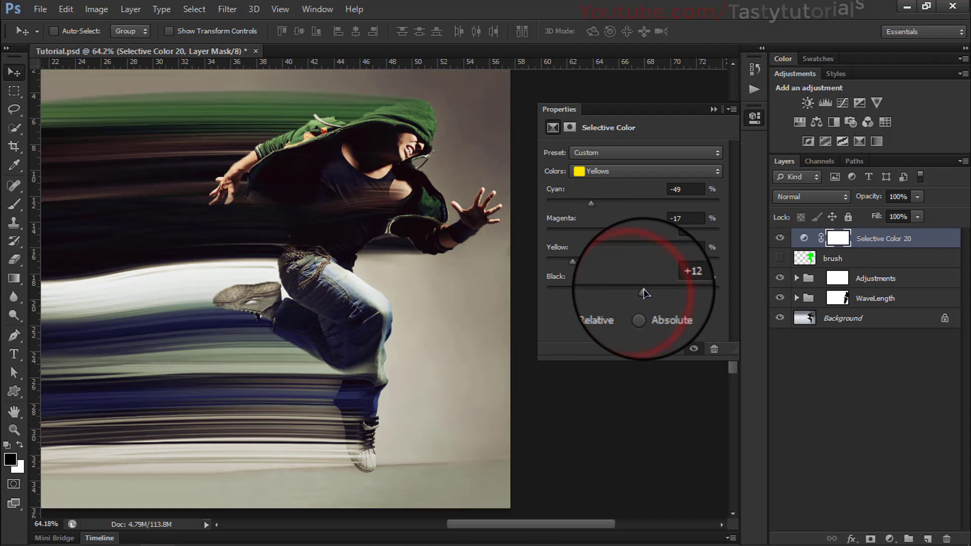
Step: Set the Magenta of the Neutrals to +12 in the Selective Color adjustment and slightly lower their Yellow and Black
{"action": "left_click", "coordinate": [630, 172]}
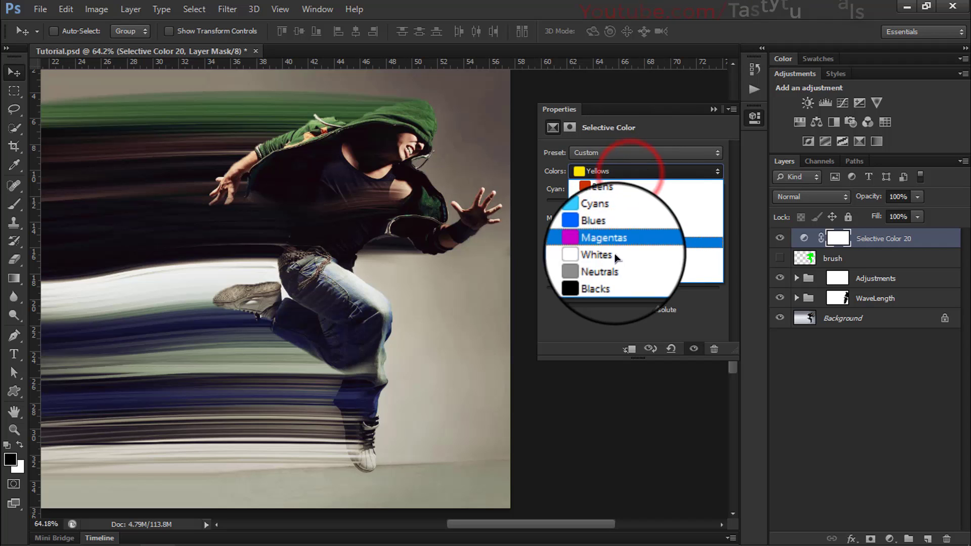
{"action": "left_click", "coordinate": [613, 271]}
{"action": "left_click_drag", "start_coordinate": [633, 203], "coordinate": [644, 241]}
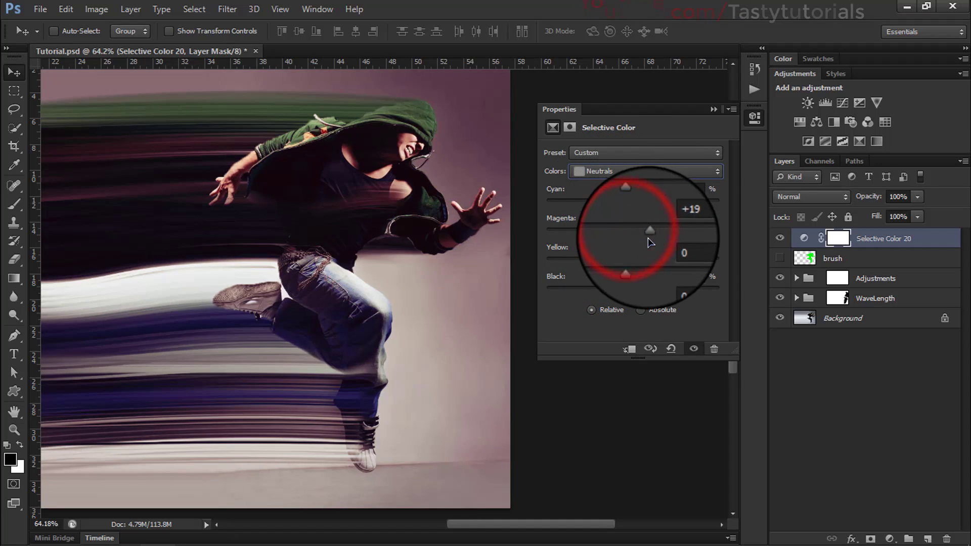
{"action": "left_click", "coordinate": [625, 263]}
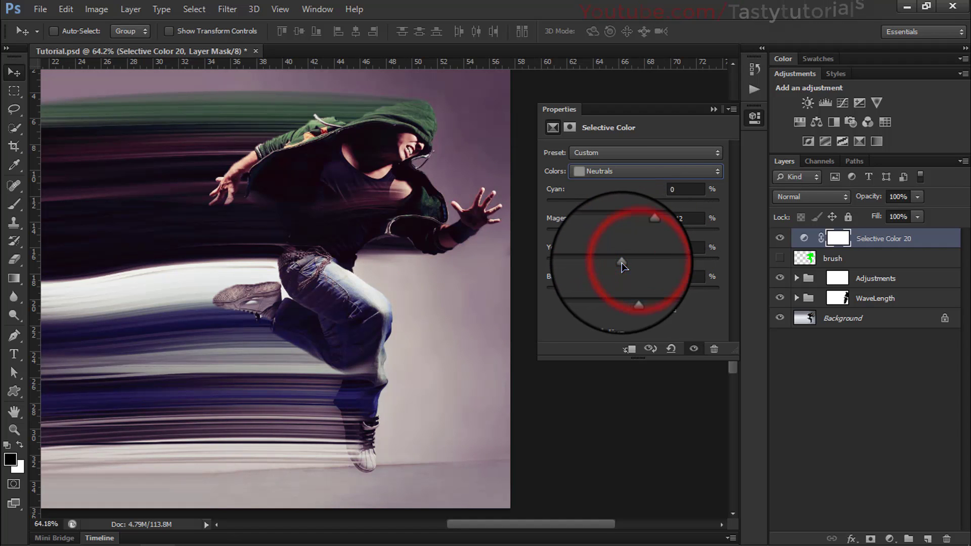
{"action": "mouse_move", "coordinate": [629, 288]}
{"action": "left_mouse_down"}
{"action": "mouse_move", "coordinate": [650, 282]}
{"action": "mouse_move", "coordinate": [633, 298]}
{"action": "left_mouse_up"}
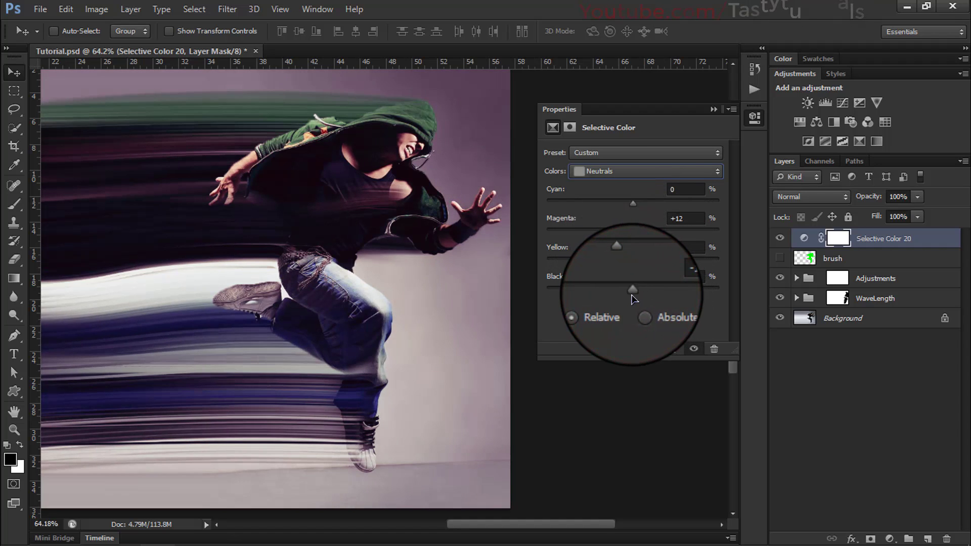
Step: Set the Blacks of the Selective Color adjustment to Cyan +12 and Magenta -2, with slightly more Yellow and slightly less Black
{"action": "left_click", "coordinate": [655, 171]}
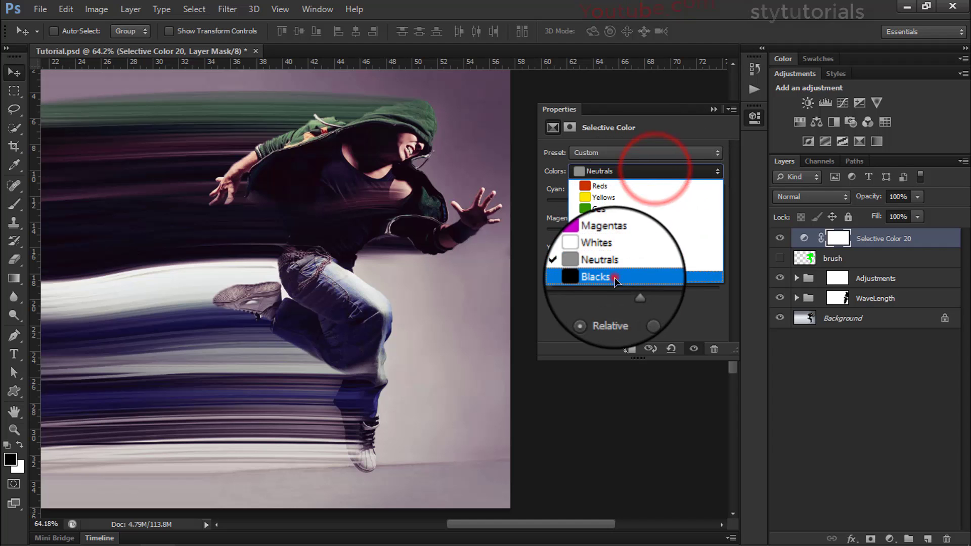
{"action": "left_click", "coordinate": [615, 278]}
{"action": "left_click_drag", "start_coordinate": [633, 203], "coordinate": [631, 296]}
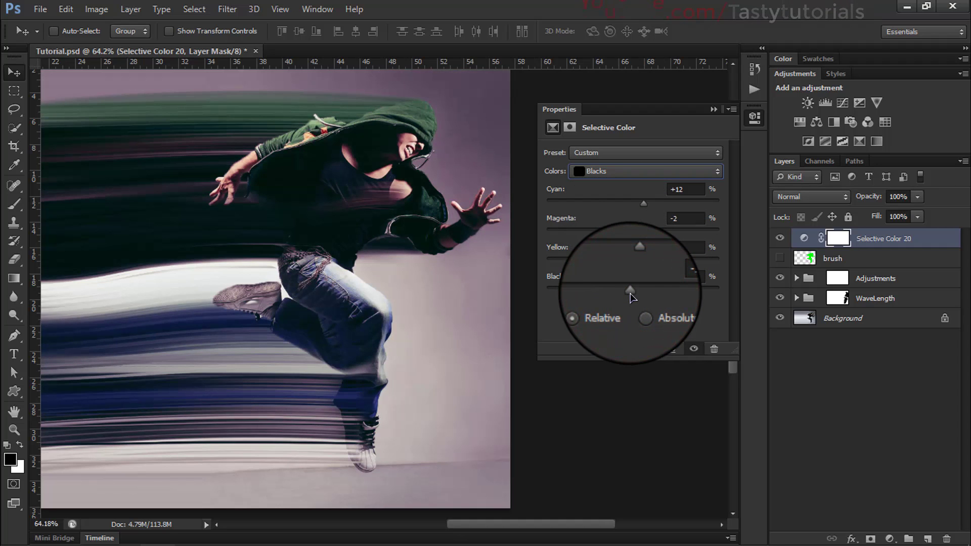
Step: Toggle the Selective Color 20 layer off and back on to compare the whole image with and without the color adjustment
{"action": "left_click", "coordinate": [714, 111]}
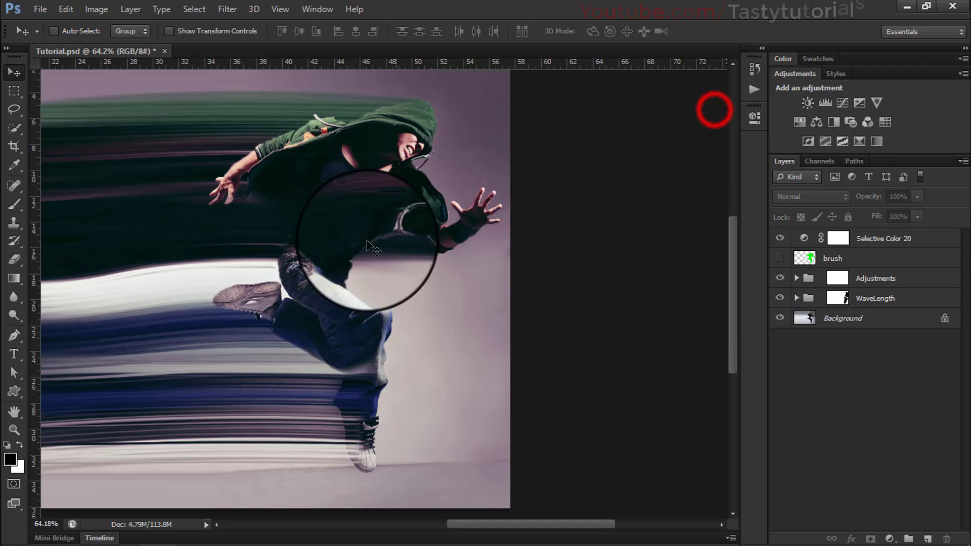
{"action": "scroll", "coordinate": [365, 265], "scroll_direction": "down", "scroll_amount": 2}
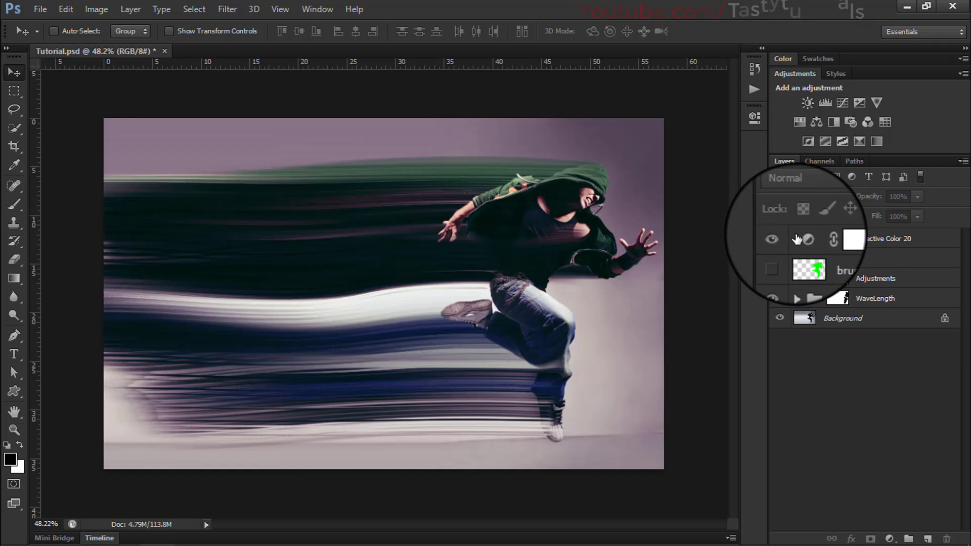
{"action": "left_click", "coordinate": [788, 238]}
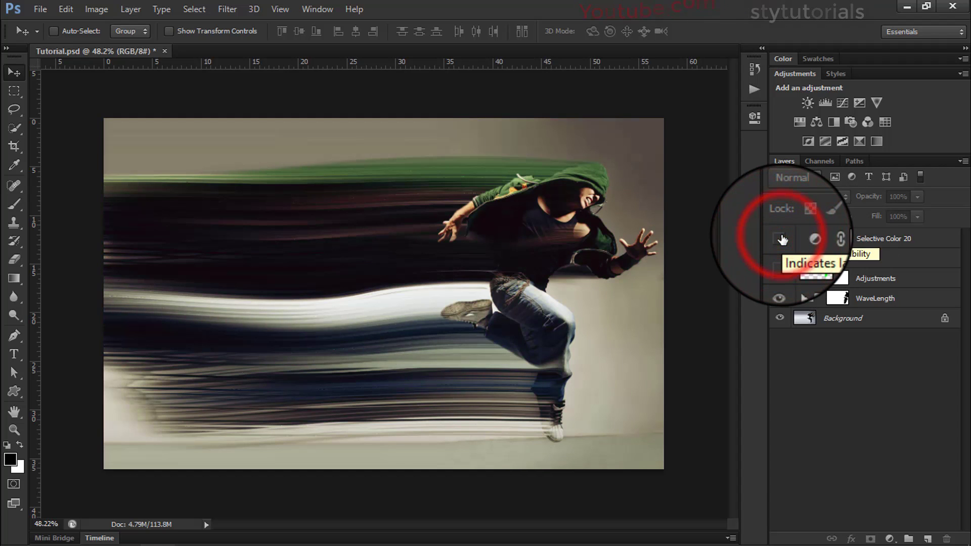
{"action": "left_click", "coordinate": [781, 238]}
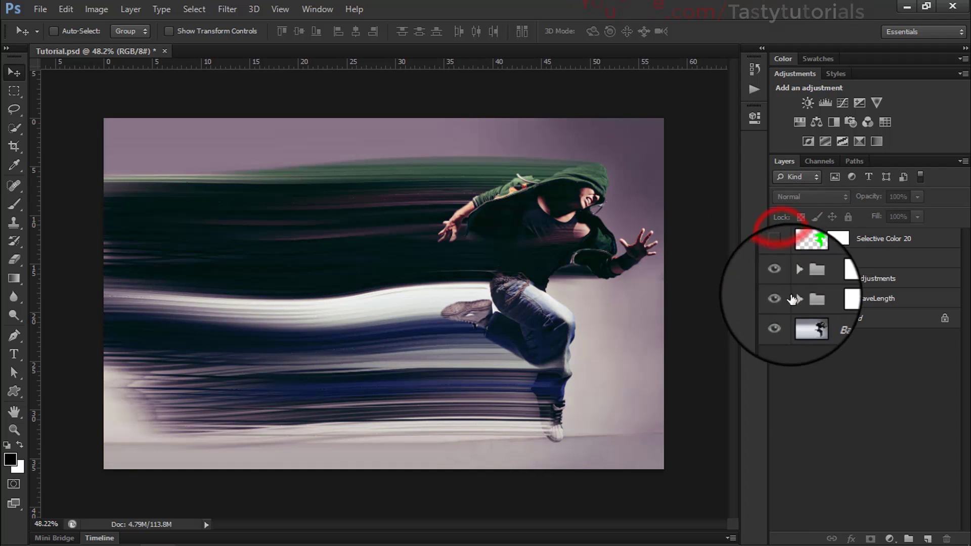
Step: Stamp all visible layers into a new merged layer at the top of the layer stack
{"action": "left_click", "coordinate": [846, 359]}
{"action": "scroll", "coordinate": [493, 293], "scroll_direction": "up", "scroll_amount": 3}
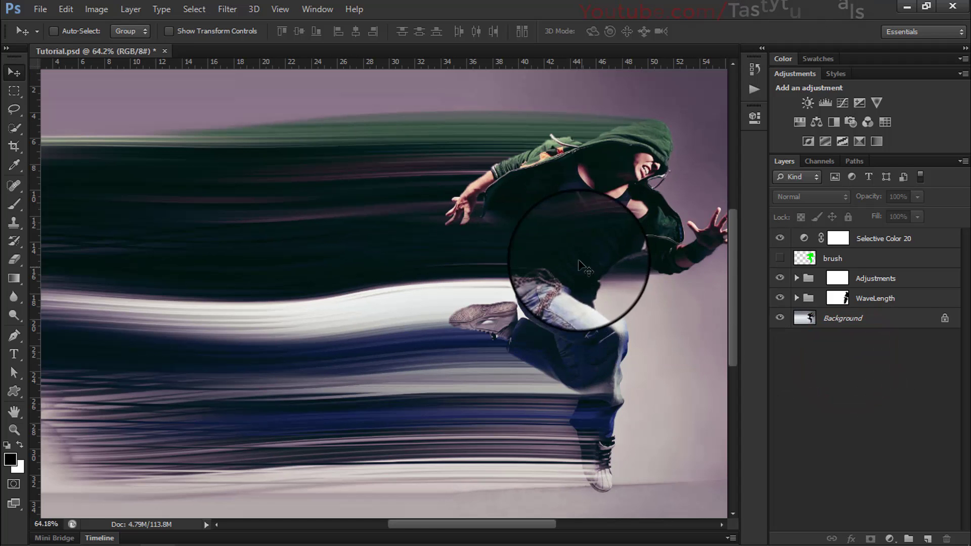
{"action": "left_click", "coordinate": [869, 368]}
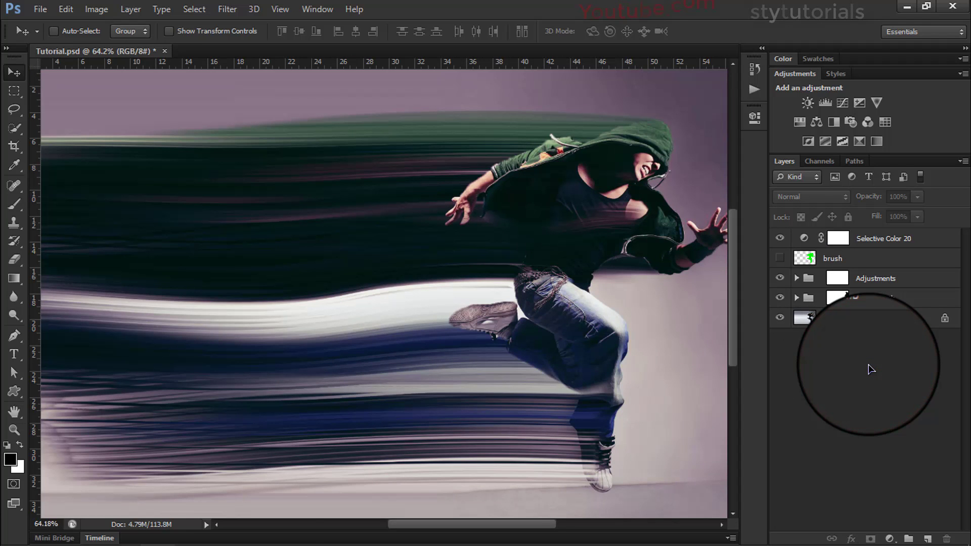
{"action": "key", "text": "ctrl+shift+alt+e"}
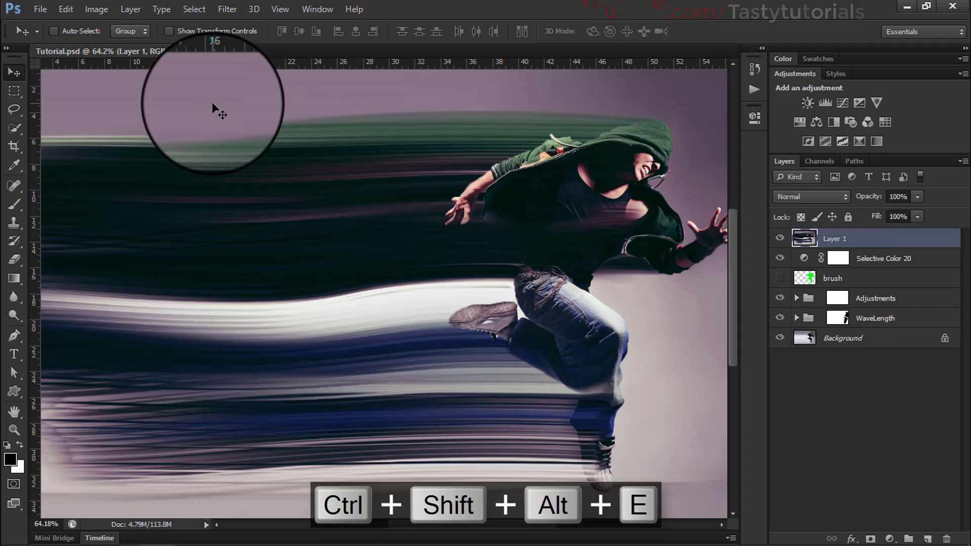
Step: Apply the Add Noise filter to the merged layer with an amount of 1%, Gaussian distribution and Monochromatic
{"action": "scroll", "coordinate": [215, 111], "scroll_direction": "down", "scroll_amount": 2}
{"action": "left_click", "coordinate": [227, 9]}
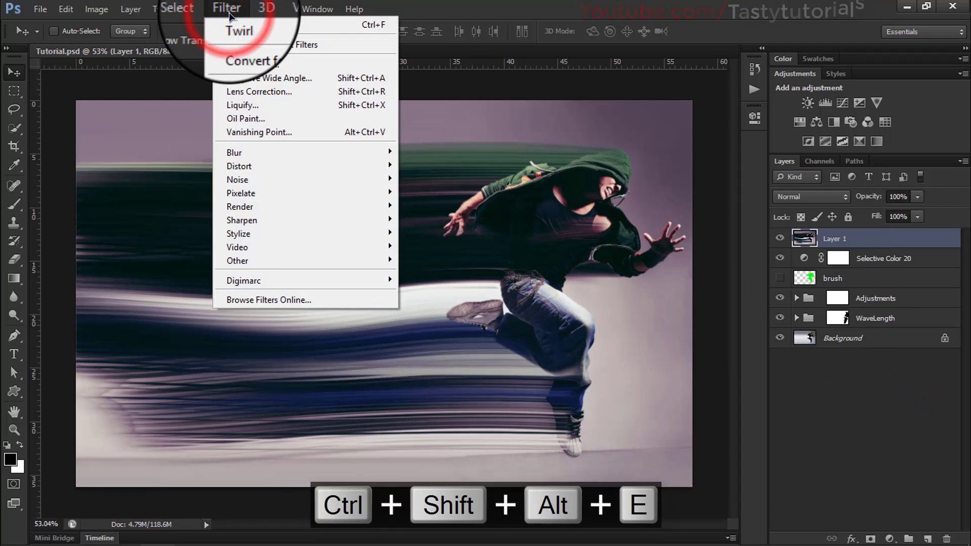
{"action": "mouse_move", "coordinate": [240, 179]}
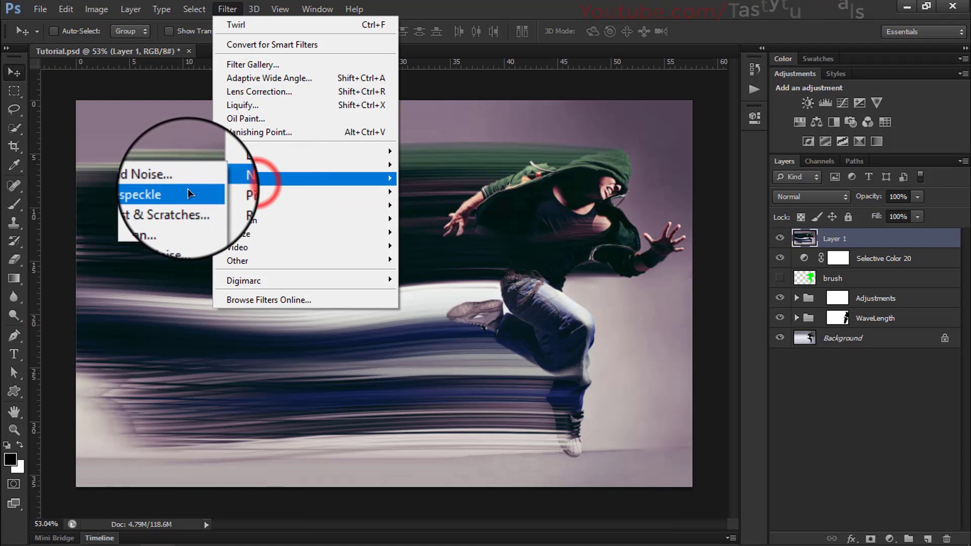
{"action": "left_click", "coordinate": [184, 180]}
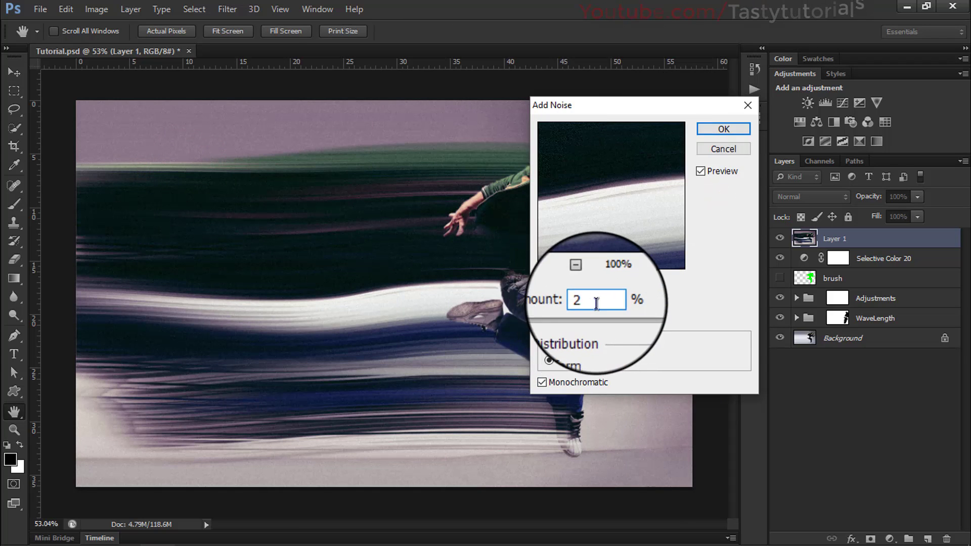
{"action": "double_click", "coordinate": [596, 301]}
{"action": "type", "text": "1"}
{"action": "left_click", "coordinate": [718, 130]}
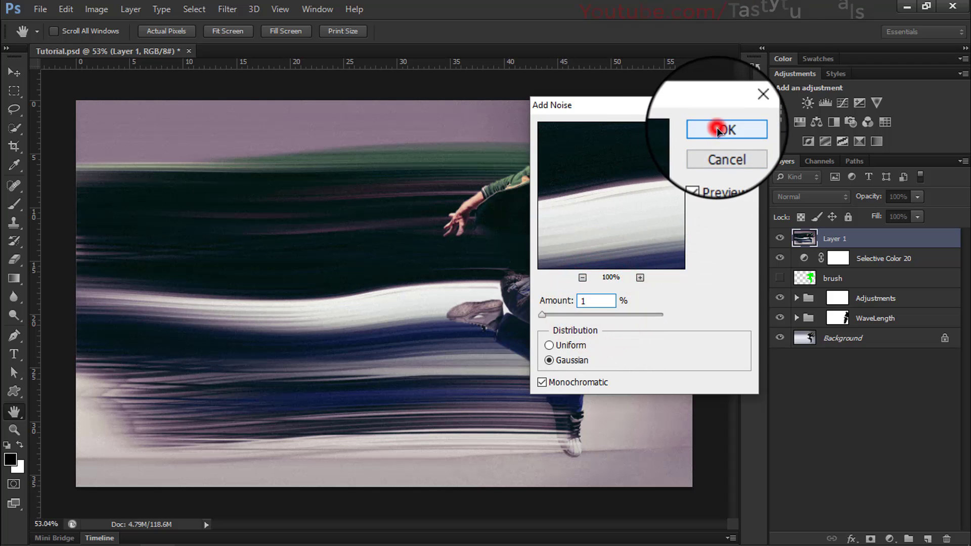
Step: Hide the merged Layer 1 to inspect the streaks and the whole image without the added noise
{"action": "scroll", "coordinate": [373, 242], "scroll_direction": "up", "scroll_amount": 3}
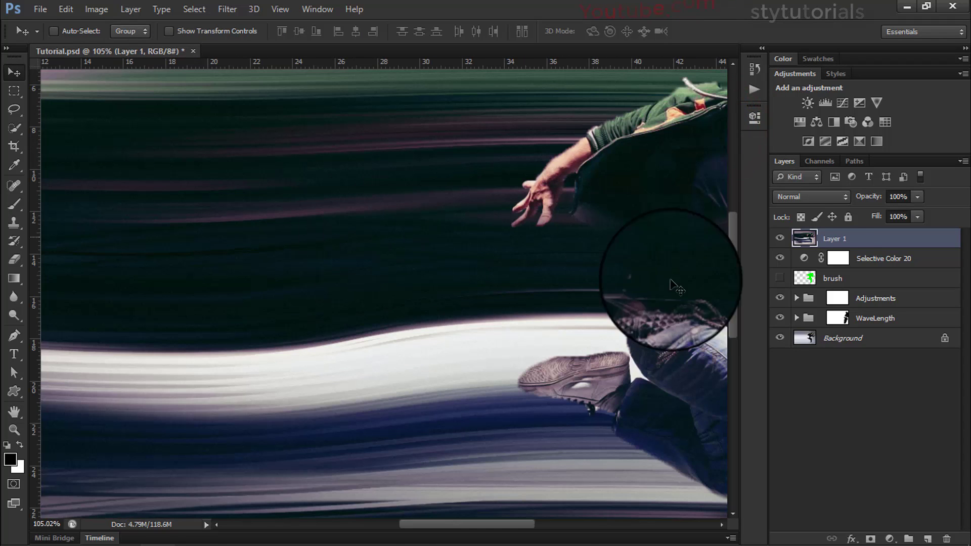
{"action": "left_click", "coordinate": [780, 239]}
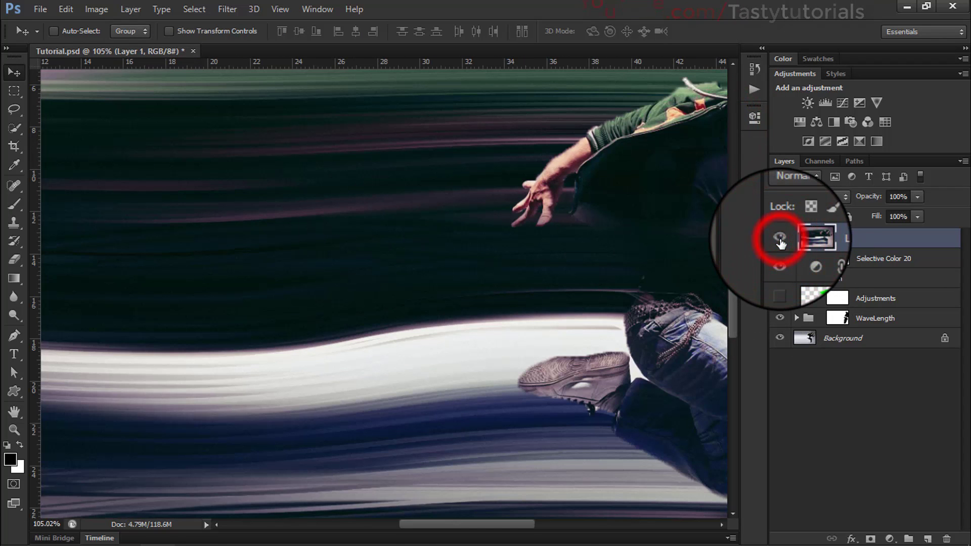
{"action": "left_click", "coordinate": [781, 240]}
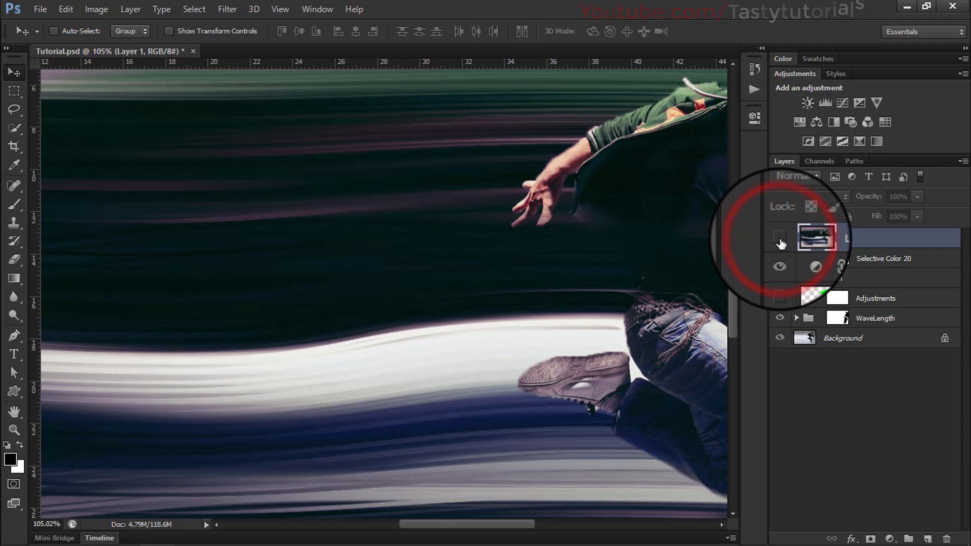
{"action": "scroll", "coordinate": [516, 369], "scroll_direction": "down", "scroll_amount": 3}
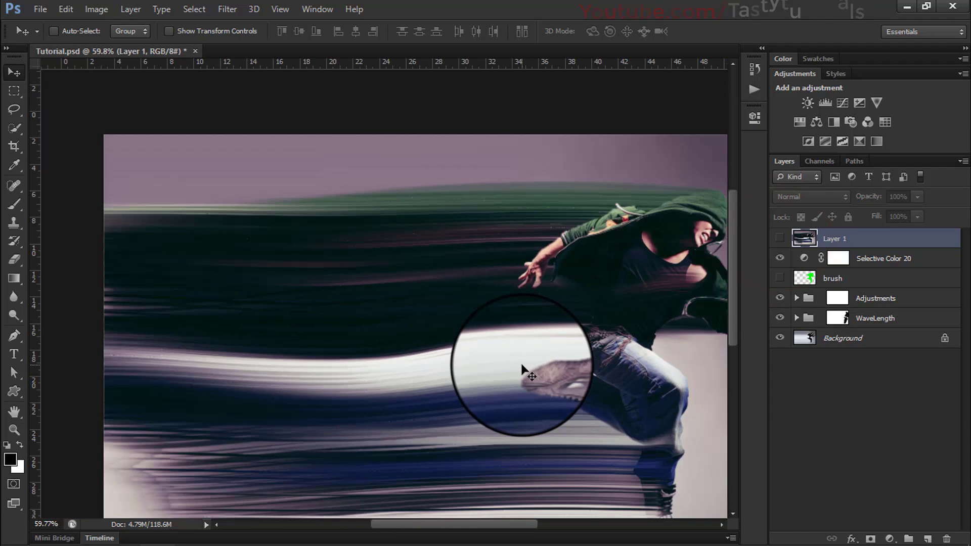
{"action": "scroll", "coordinate": [522, 371], "scroll_direction": "down", "scroll_amount": 2}
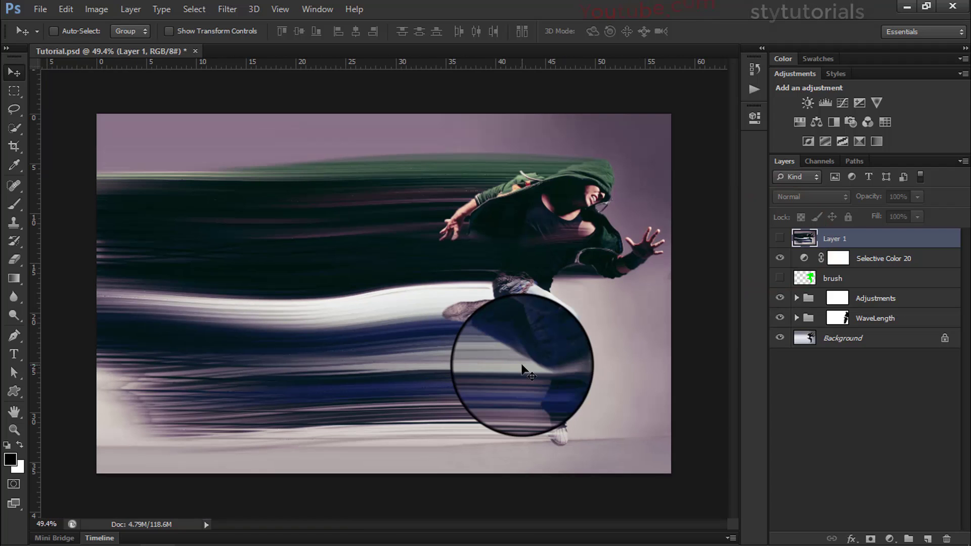